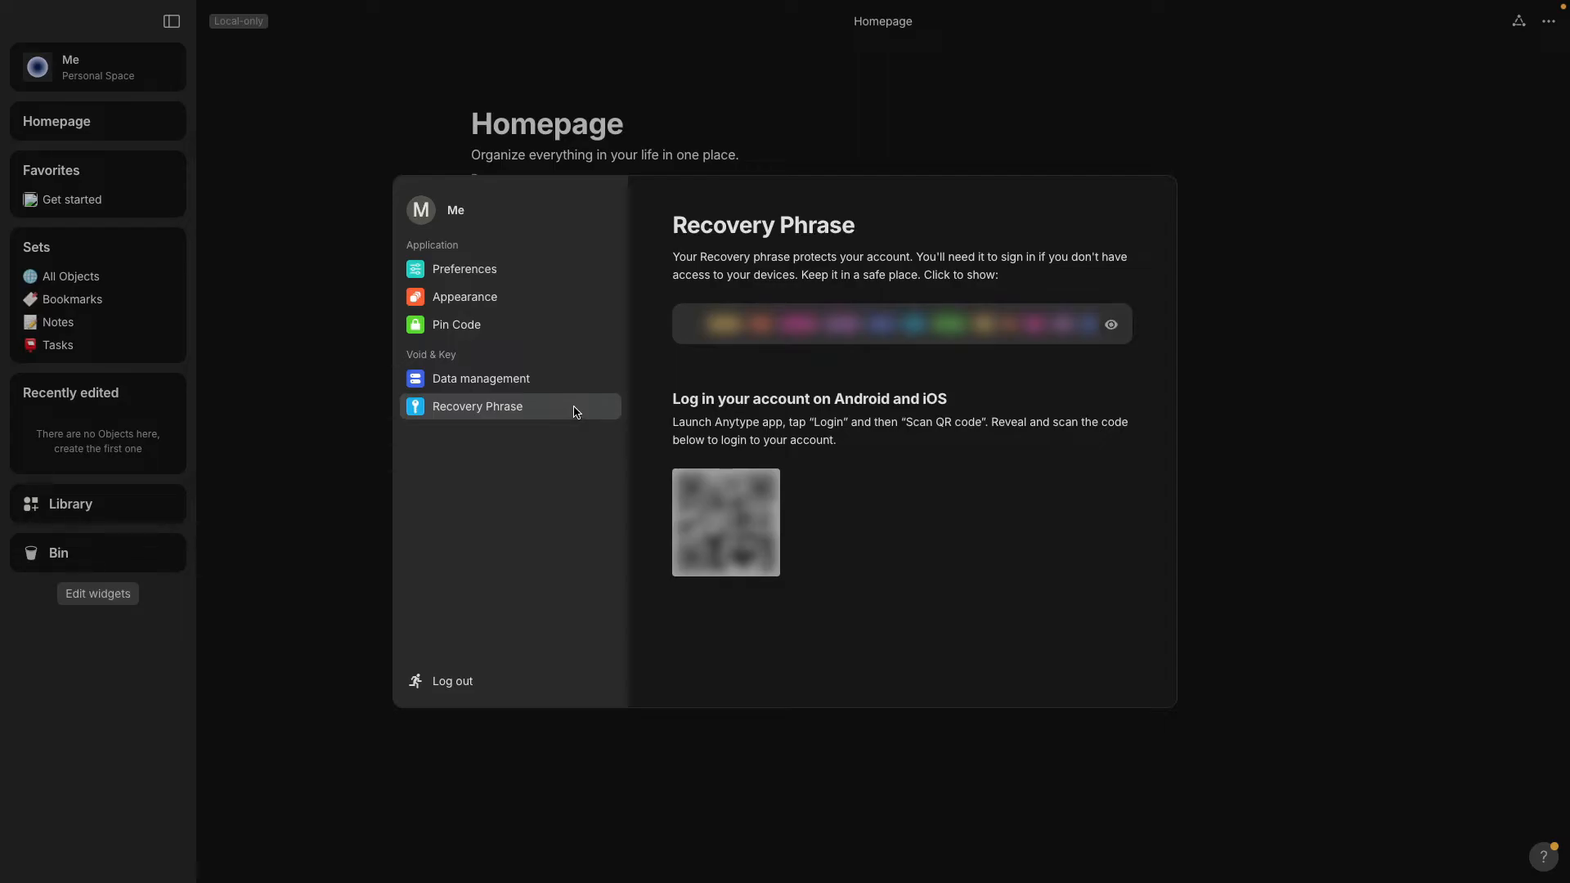
Switch the settings window from Recovery Phrase to the Pin Code page.
click(583, 333)
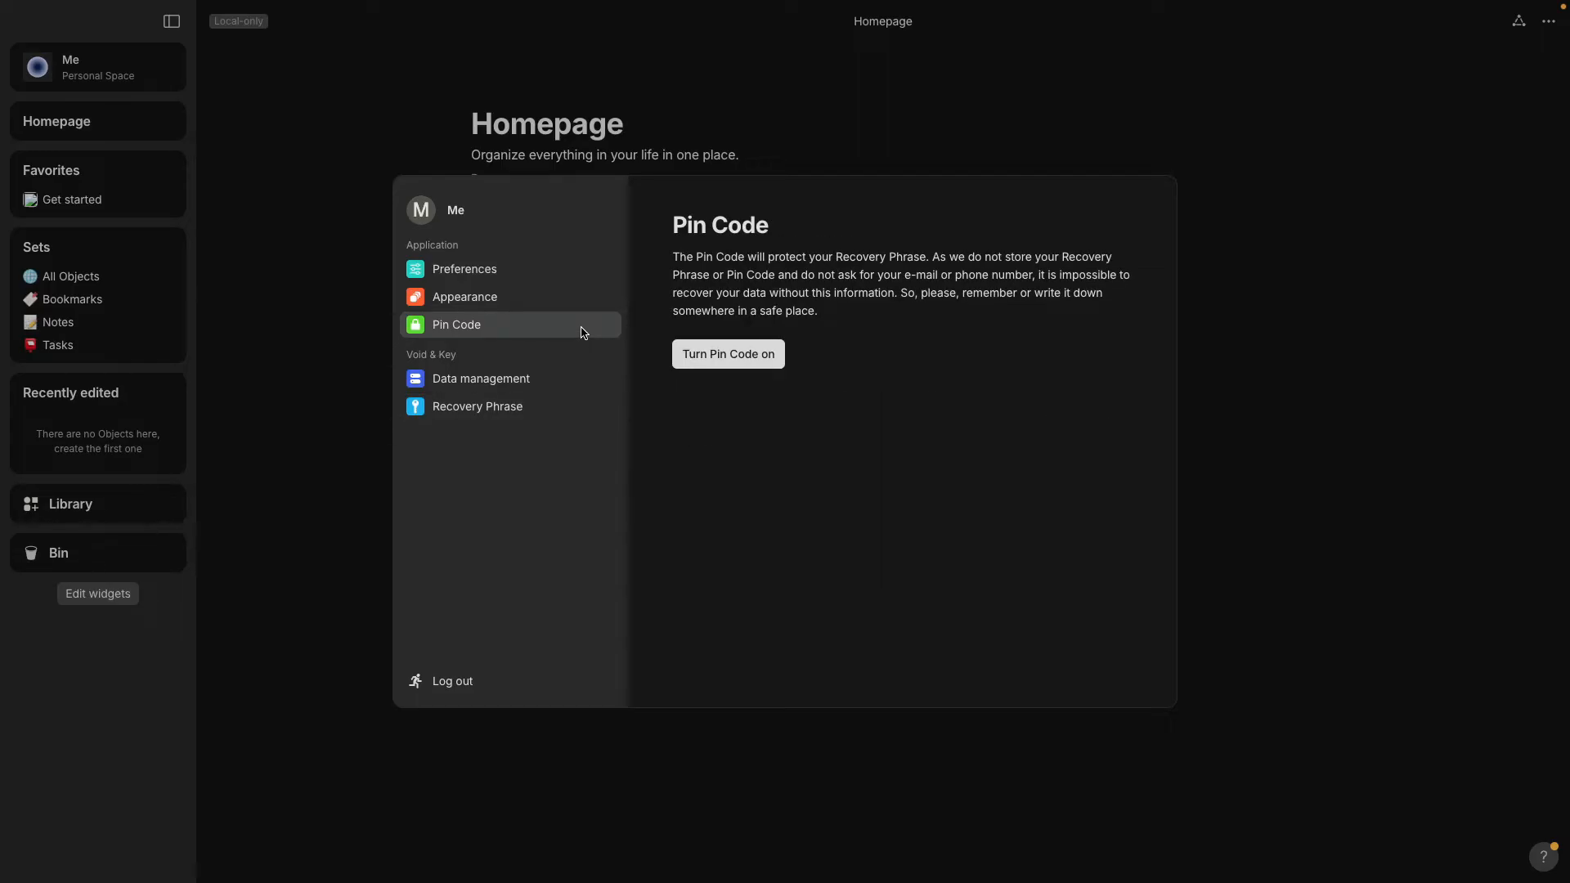
Turn on a six-digit PIN code and set its check time-out to 1min.
click(724, 360)
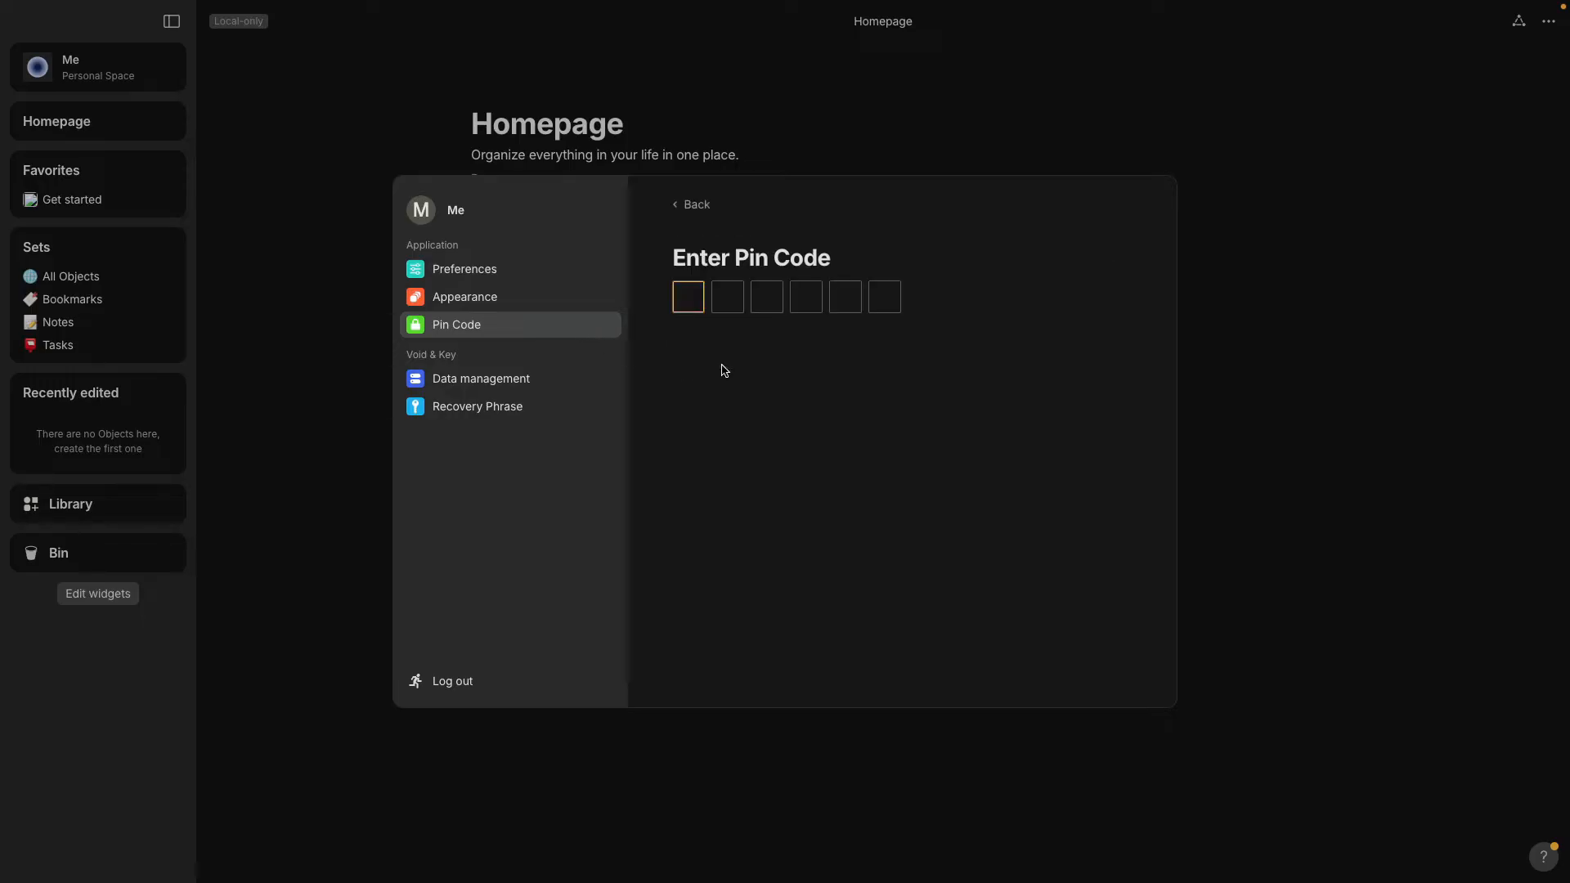
text(12345)
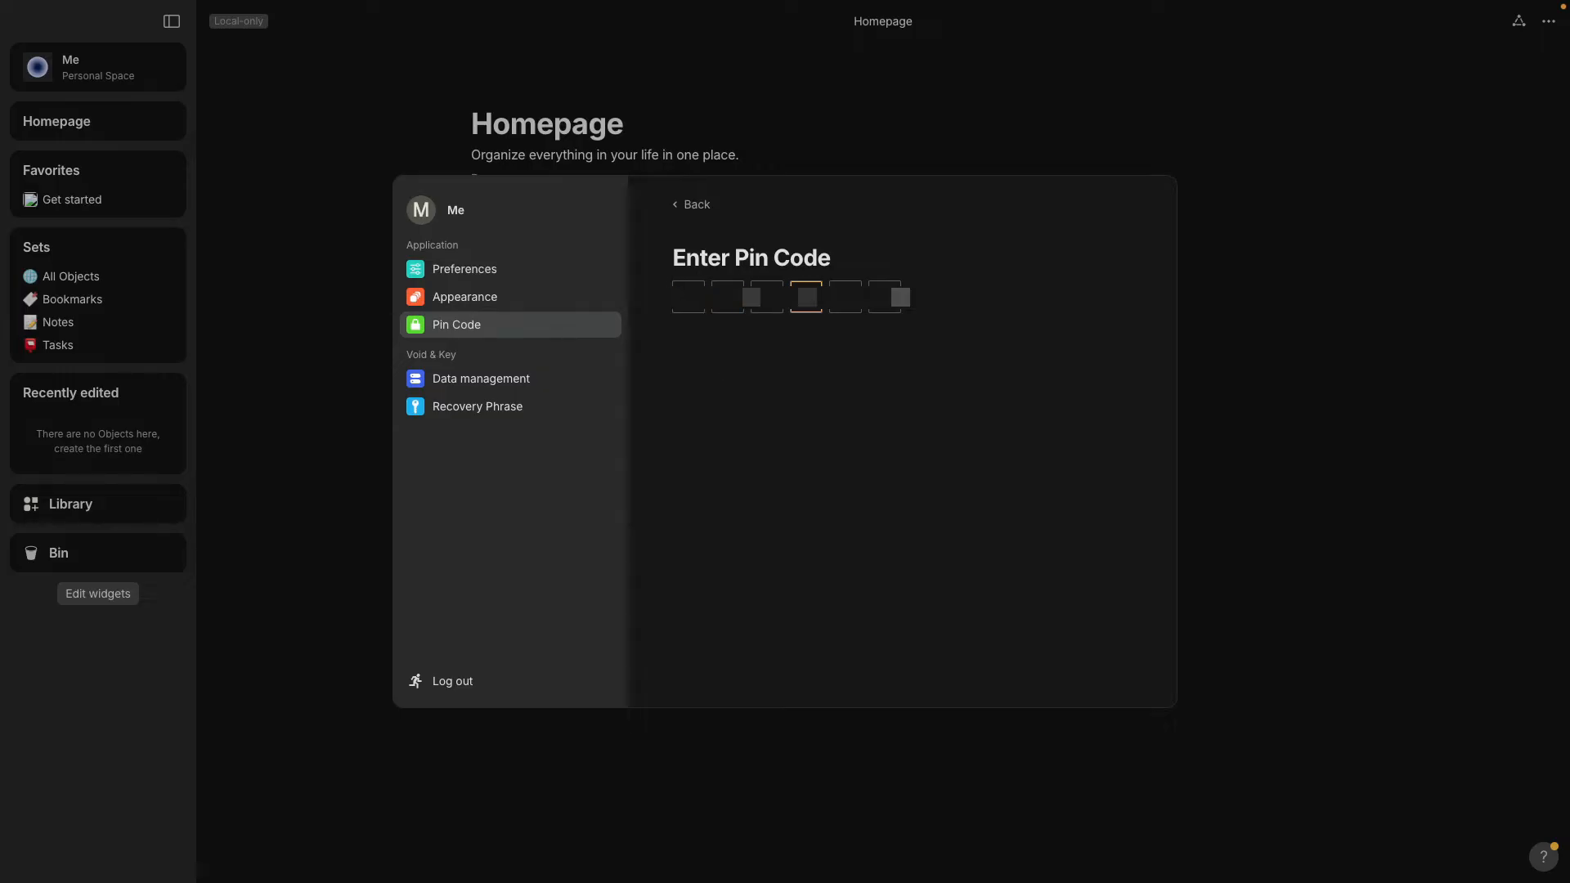
text(6)
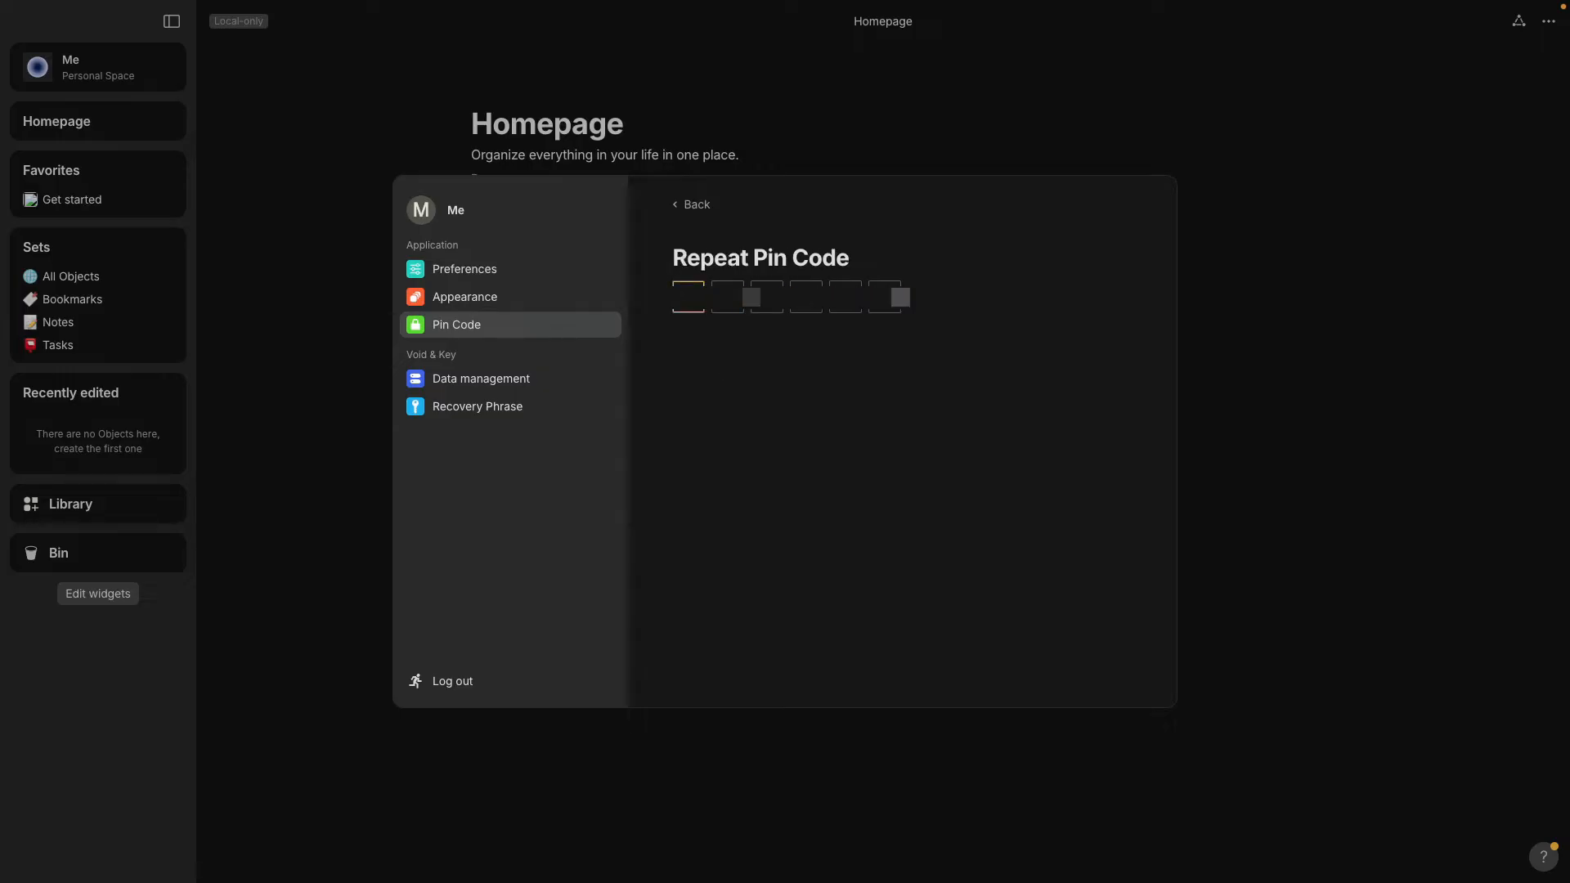
text(123456)
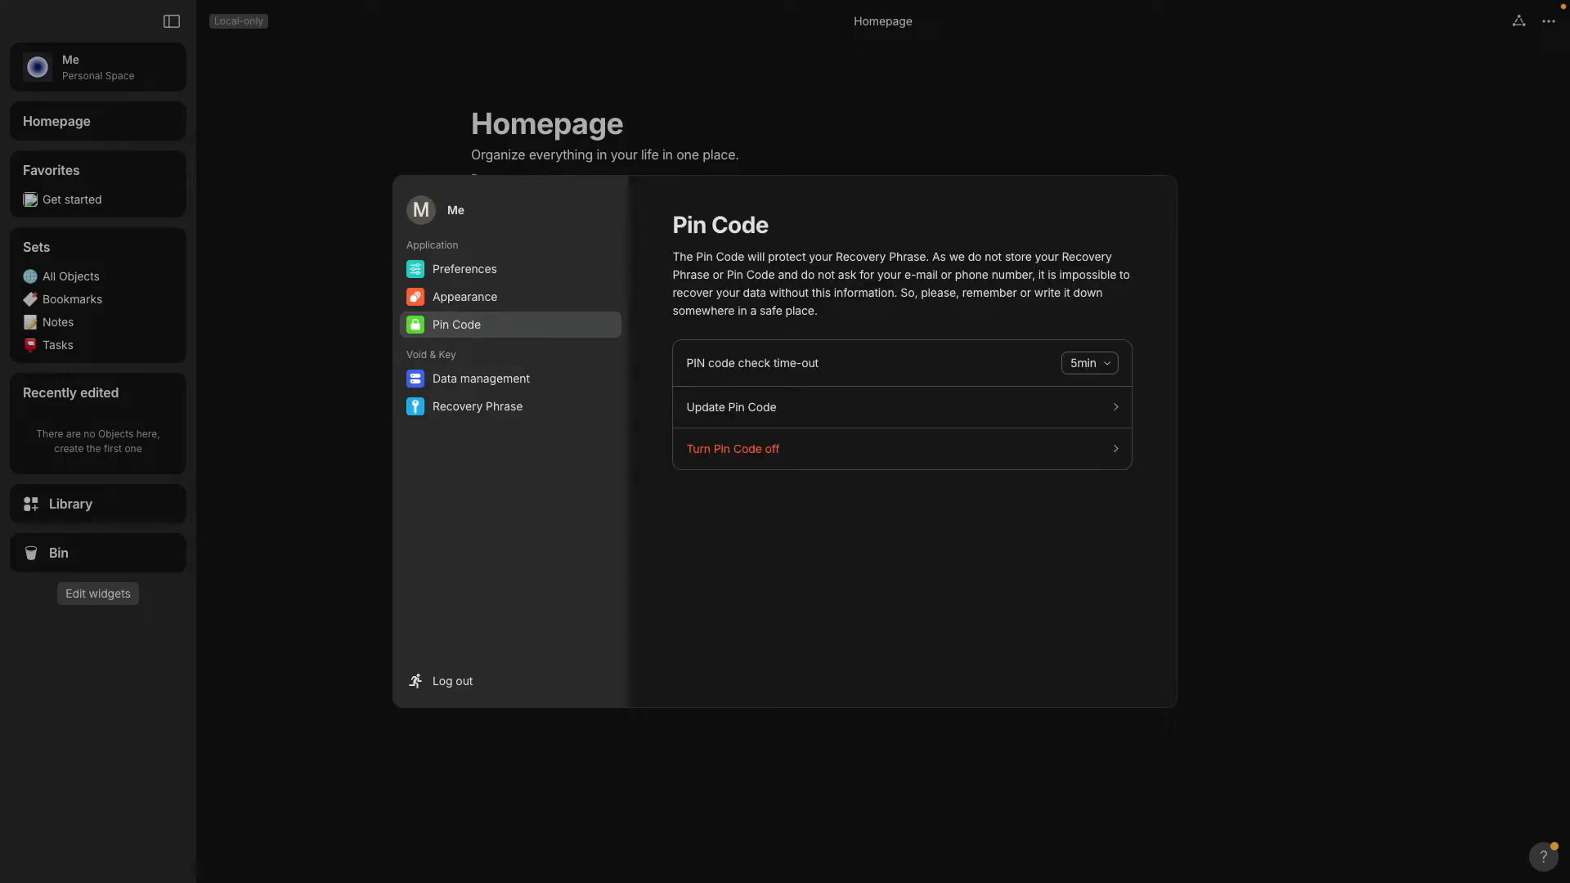
click(1077, 372)
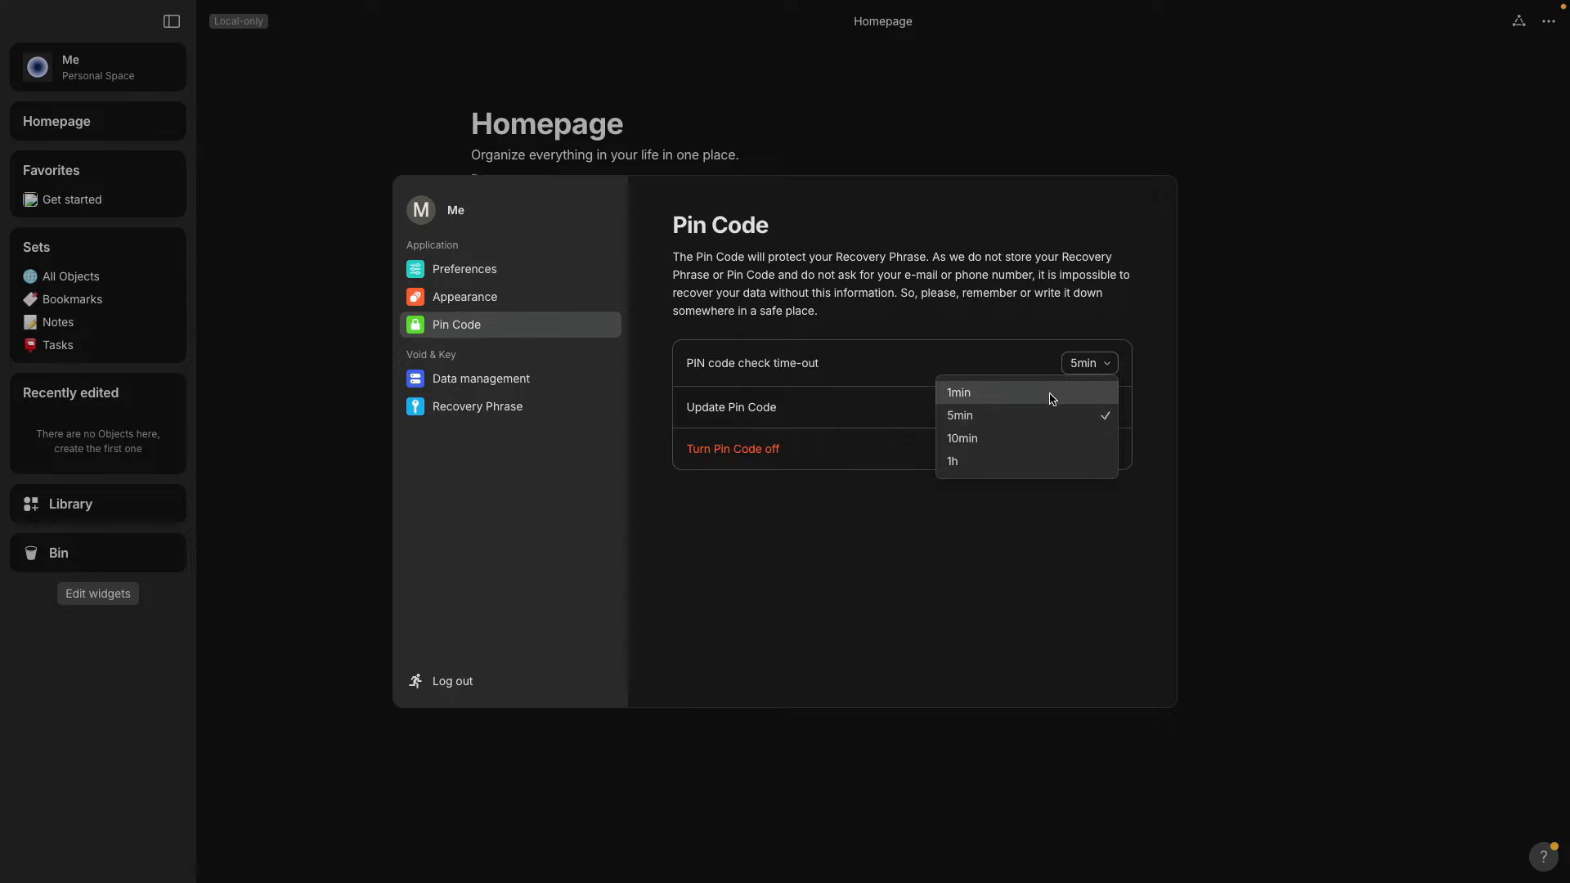
click(1052, 399)
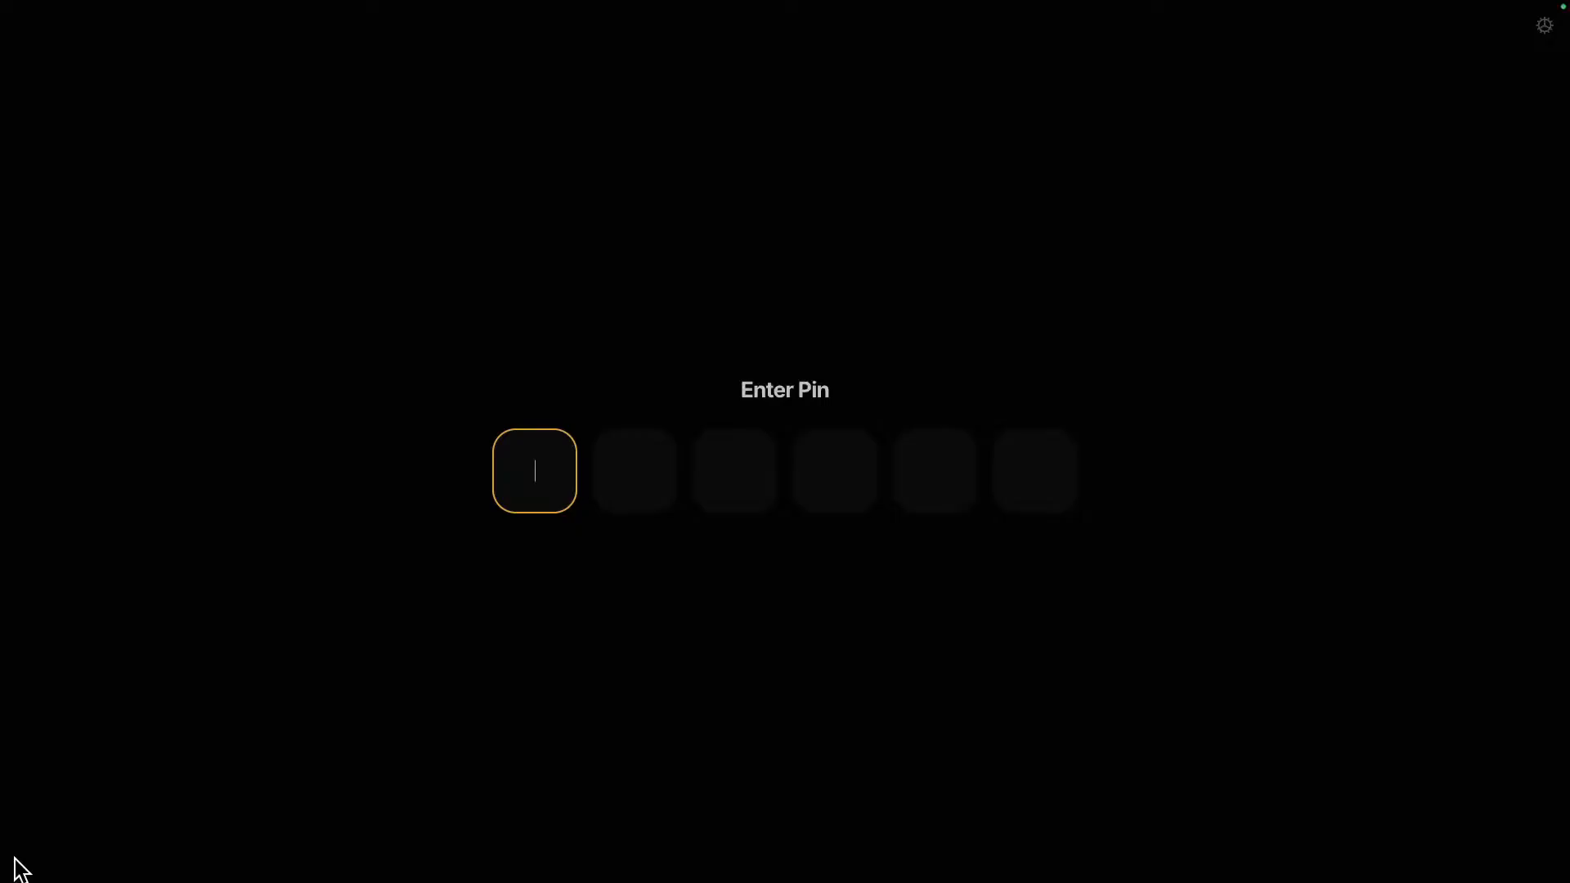
Unlock Anytype by entering the six-digit PIN on the lock screen.
text(••••••)
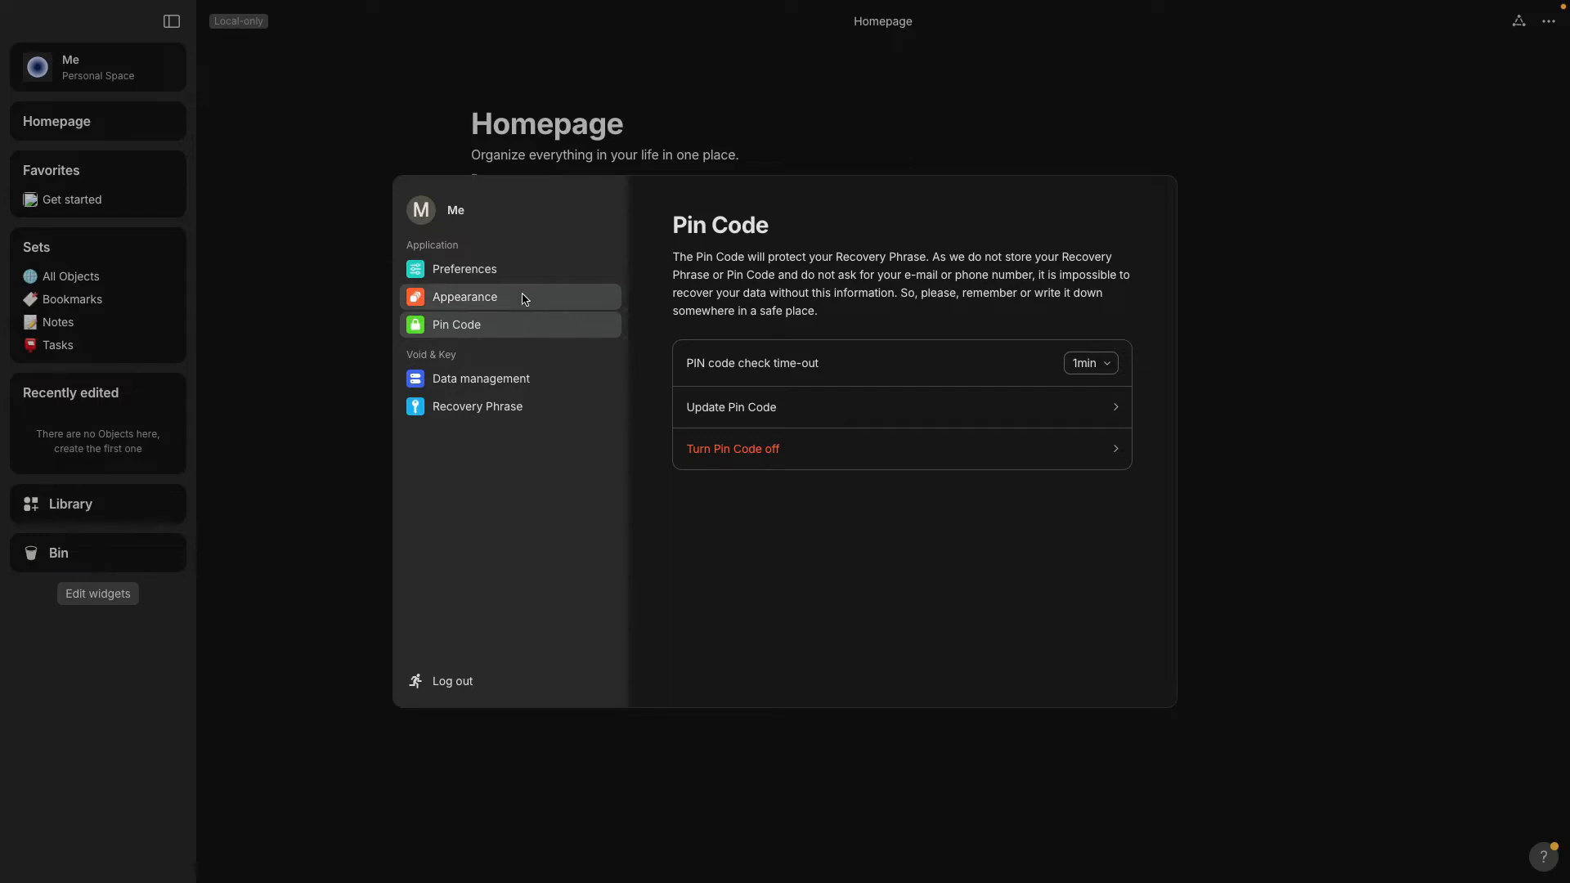
In Appearance, try the Light theme and then return to Dark.
click(525, 299)
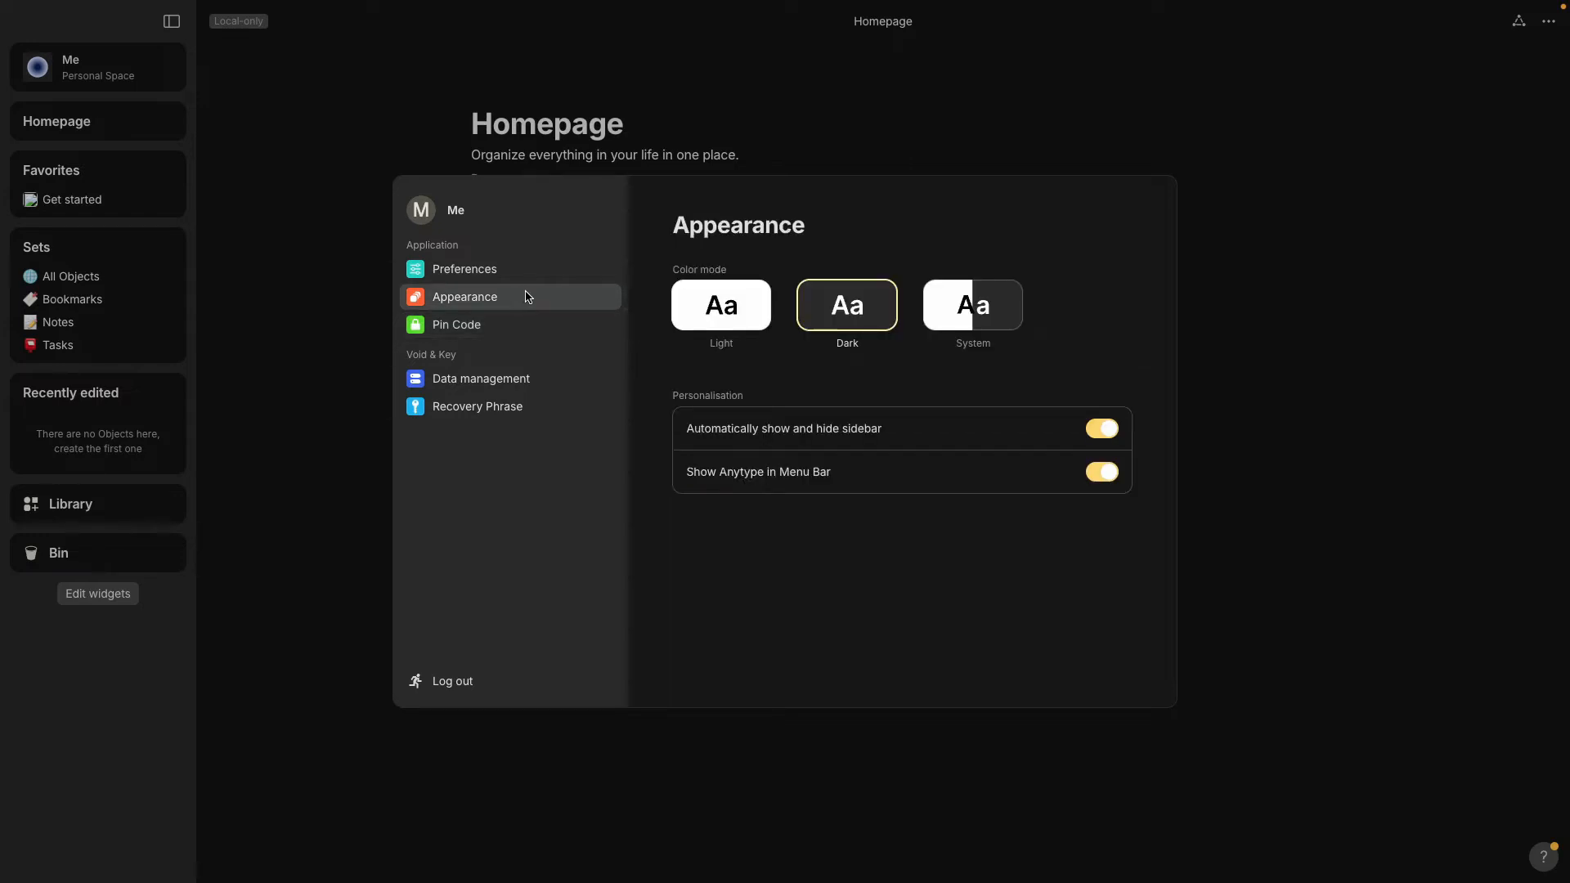
click(718, 307)
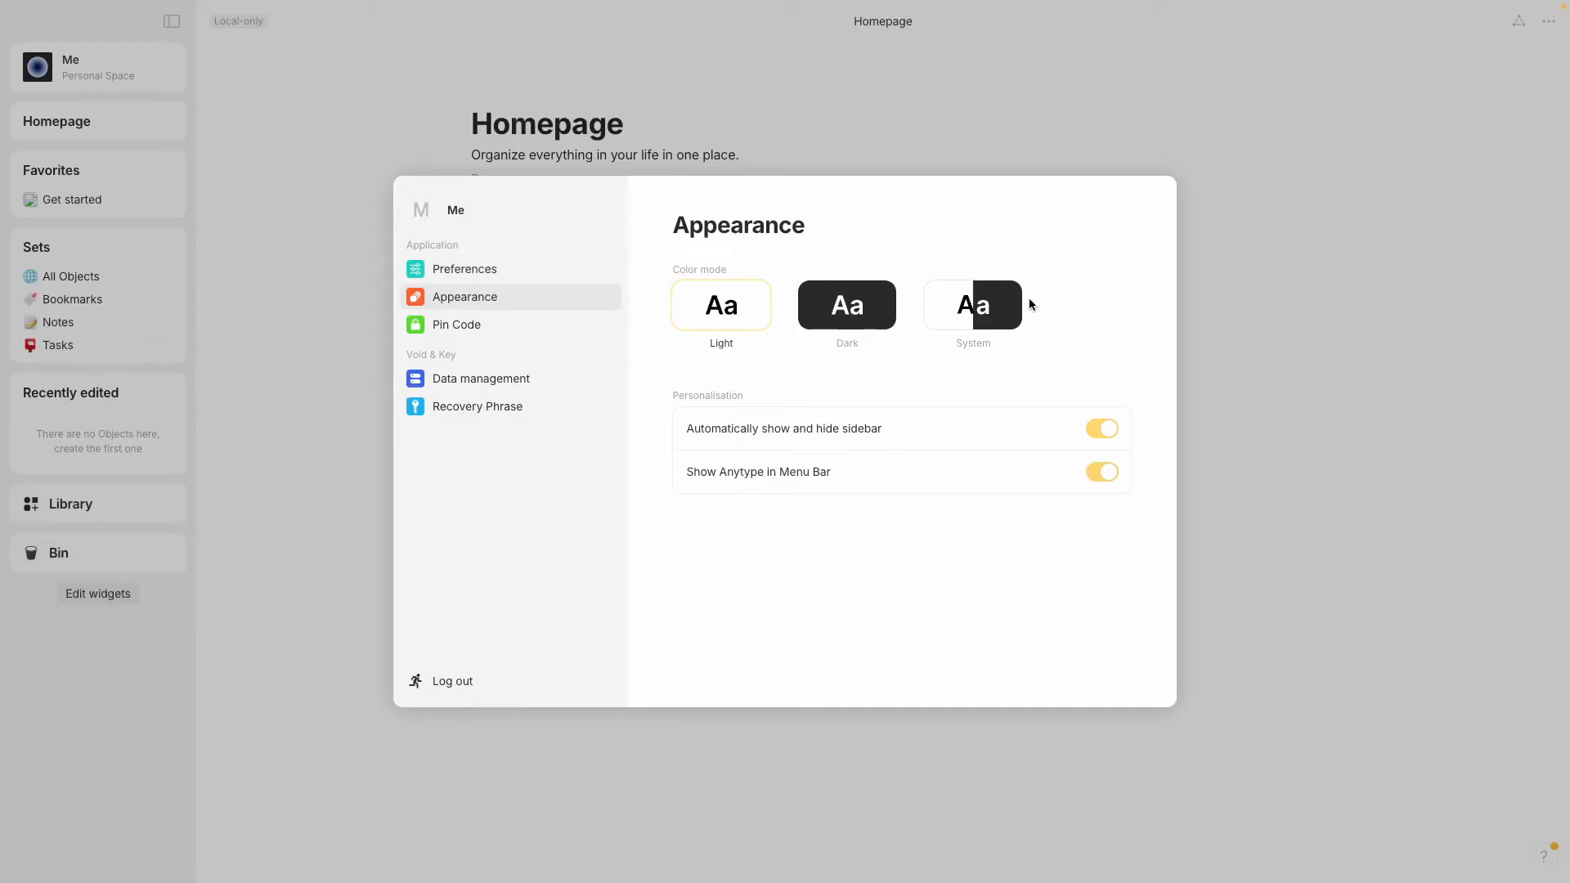
click(845, 316)
Review the Spellcheck and Interface Language options in Preferences unchanged, then close settings.
click(515, 268)
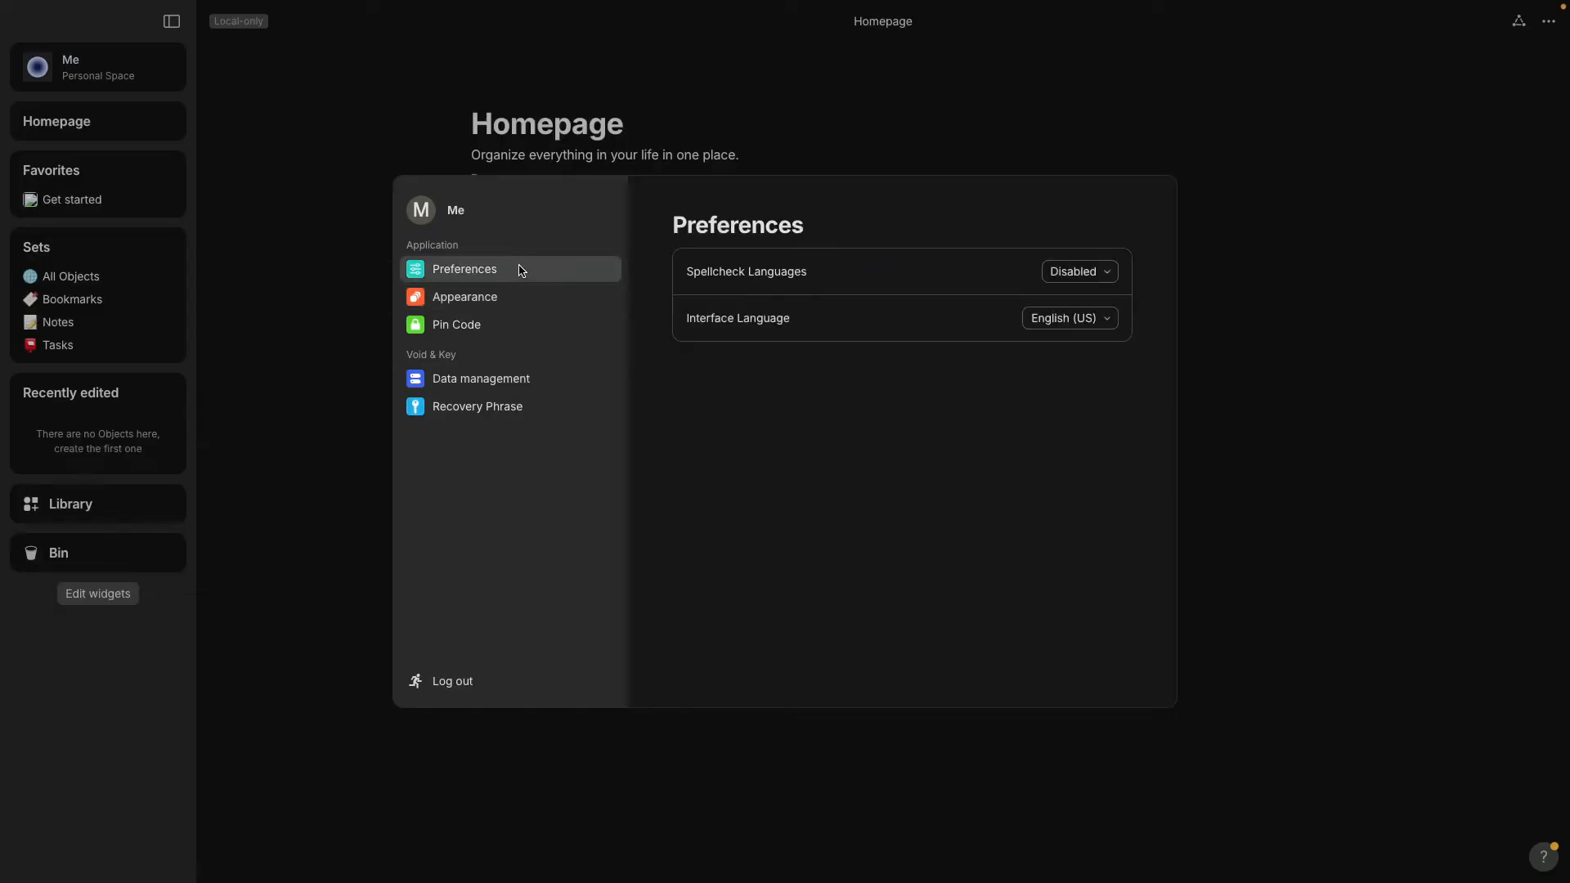
click(1112, 277)
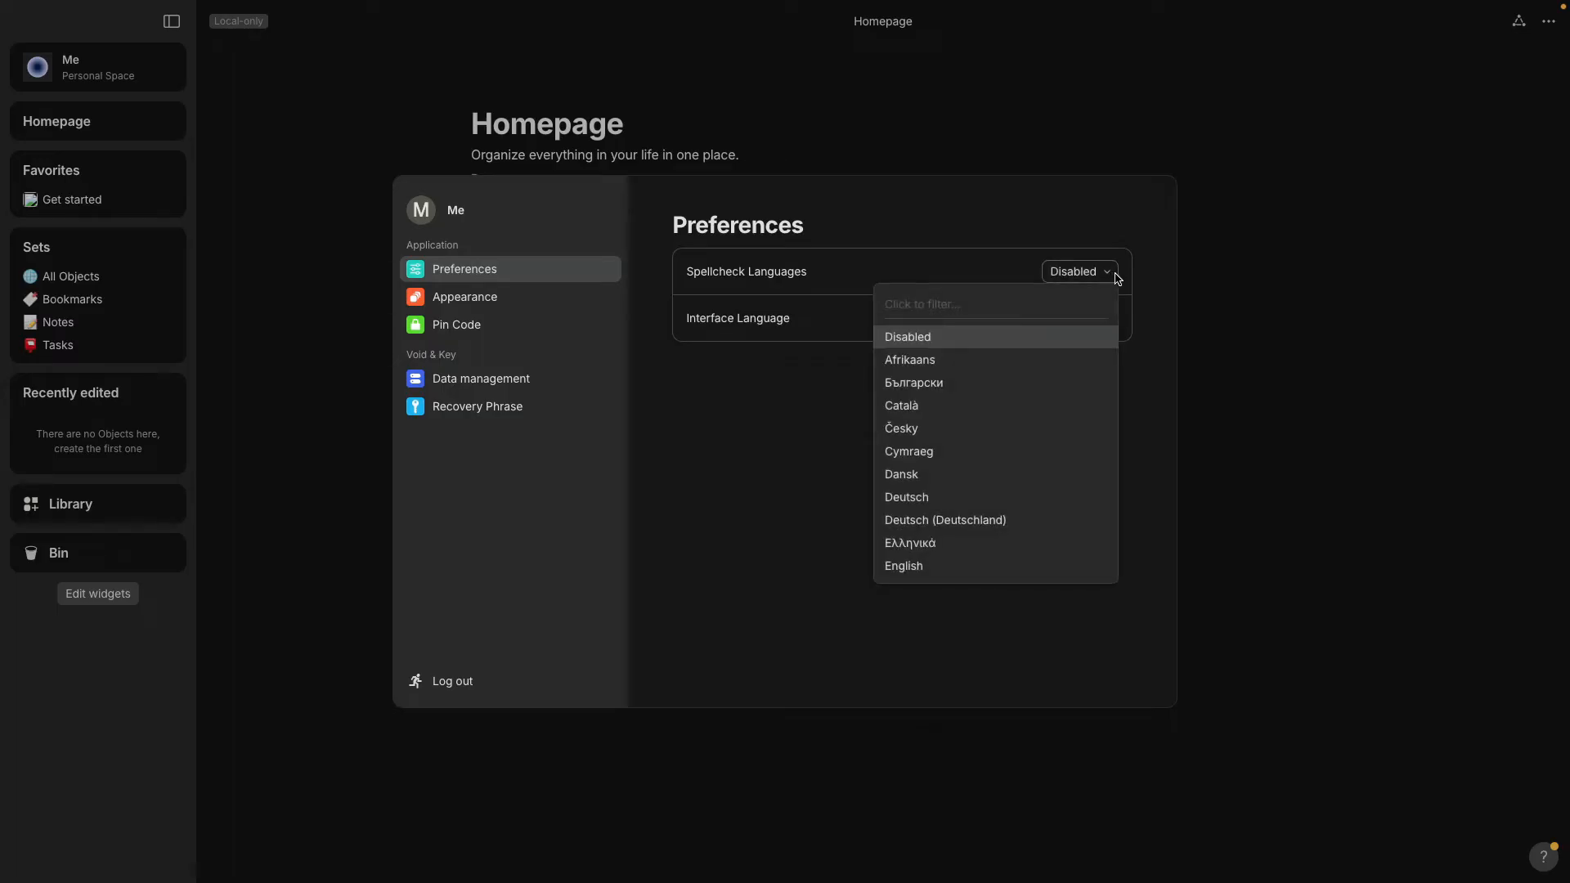
click(1118, 278)
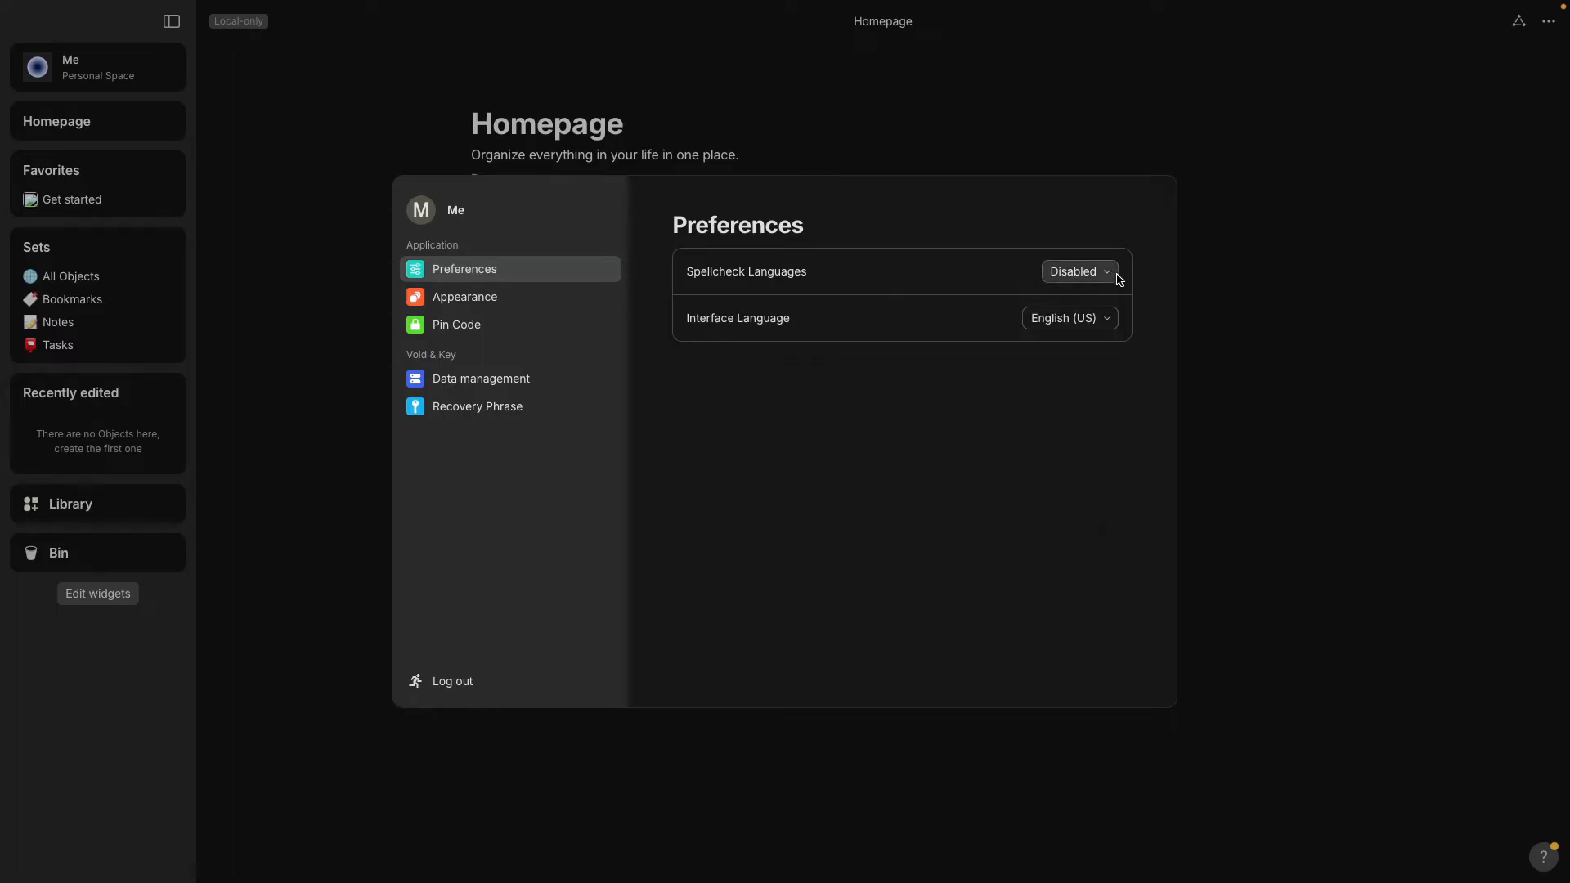
click(1113, 323)
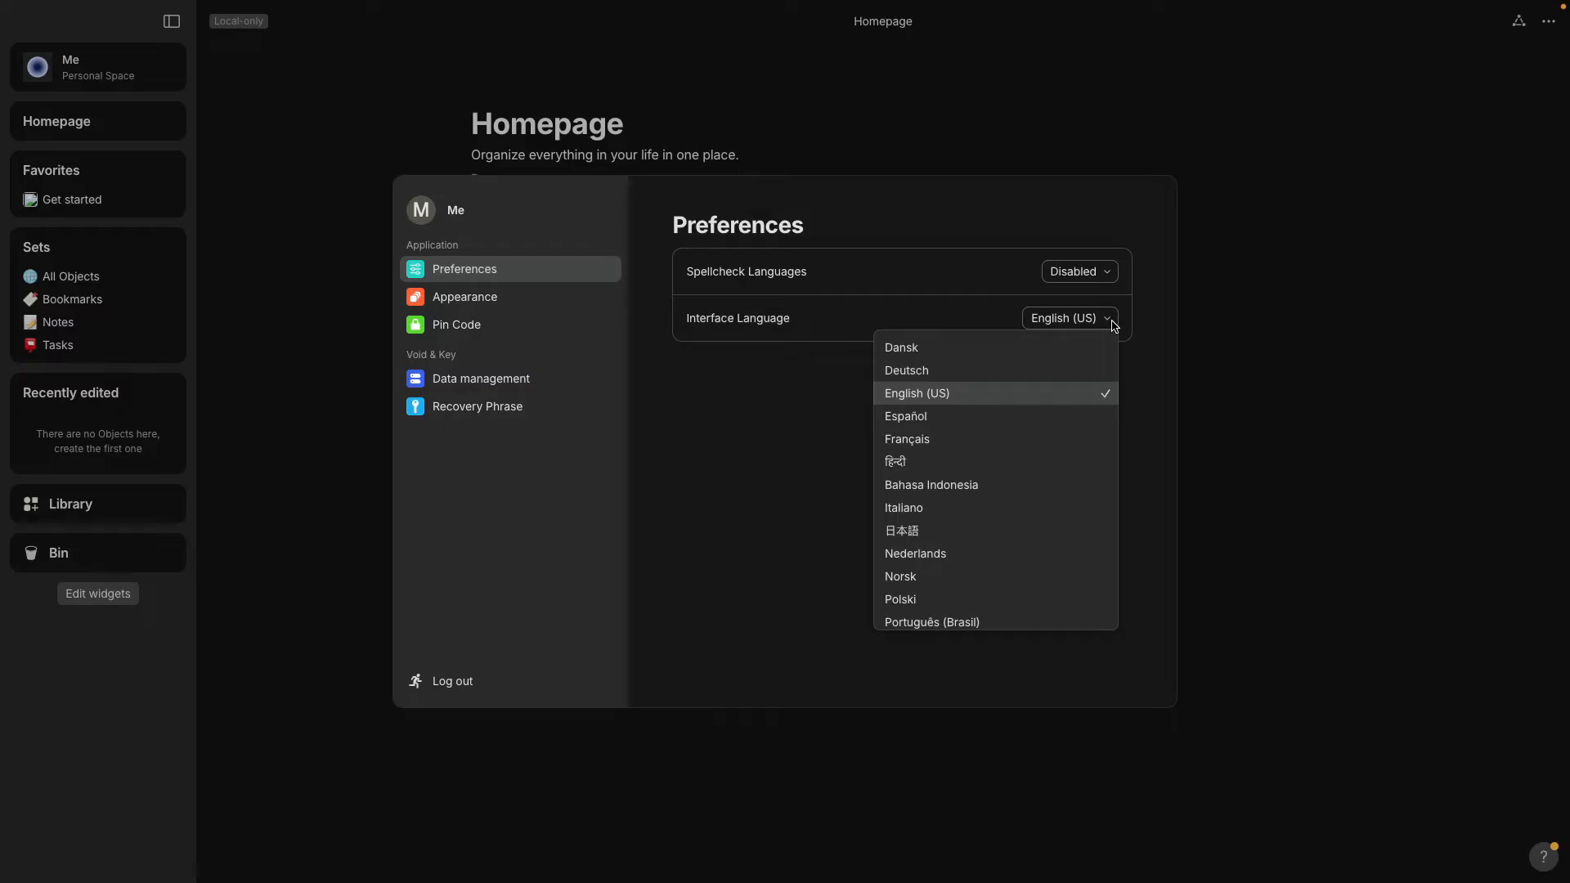
click(1113, 323)
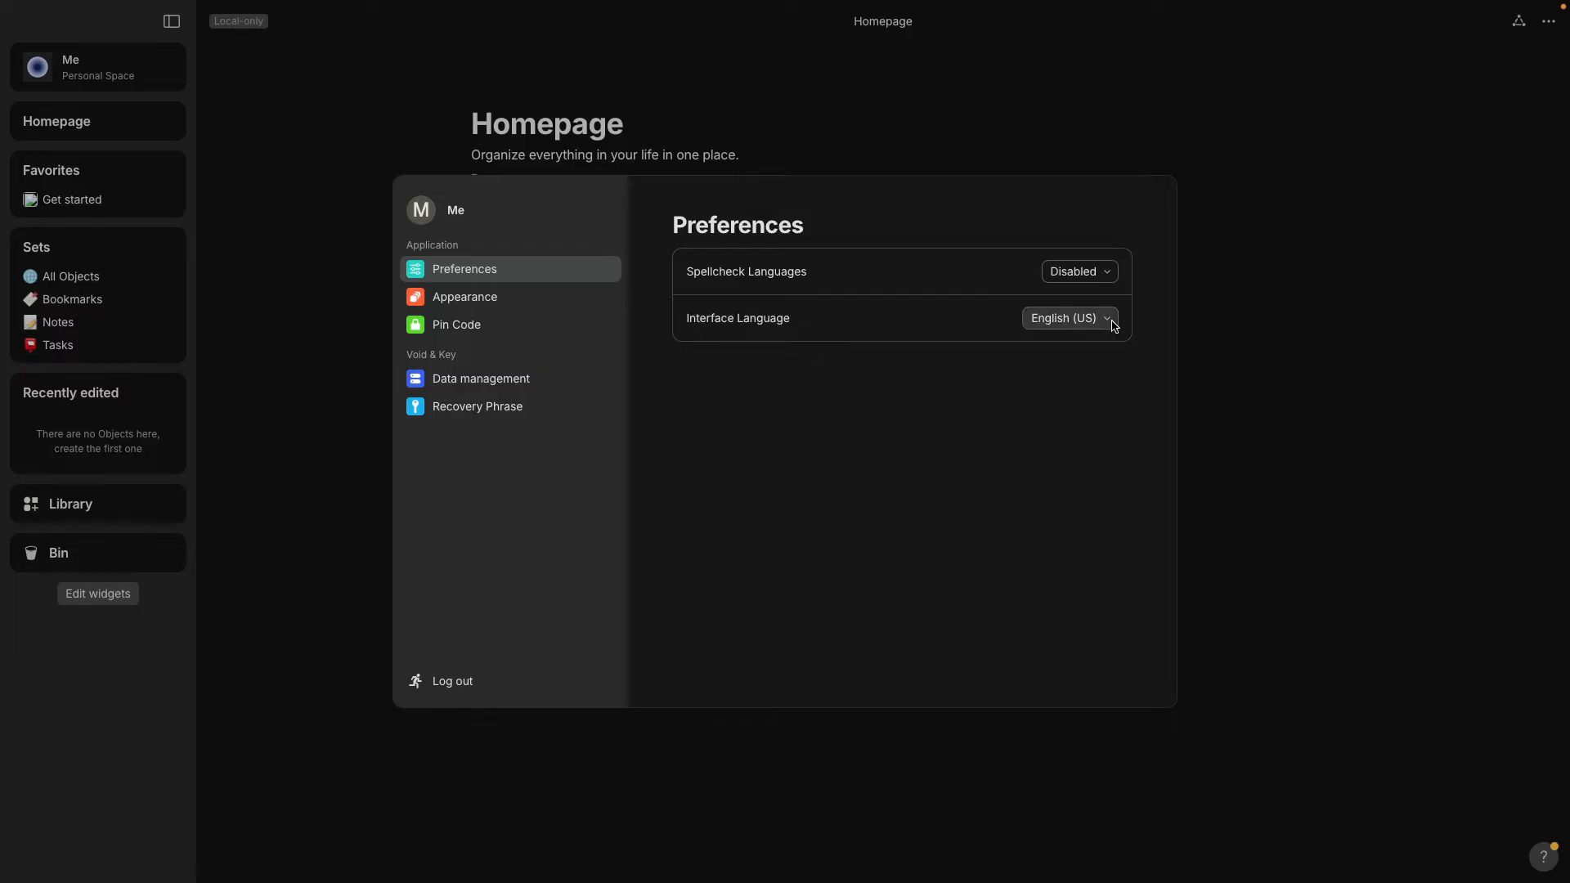
click(273, 422)
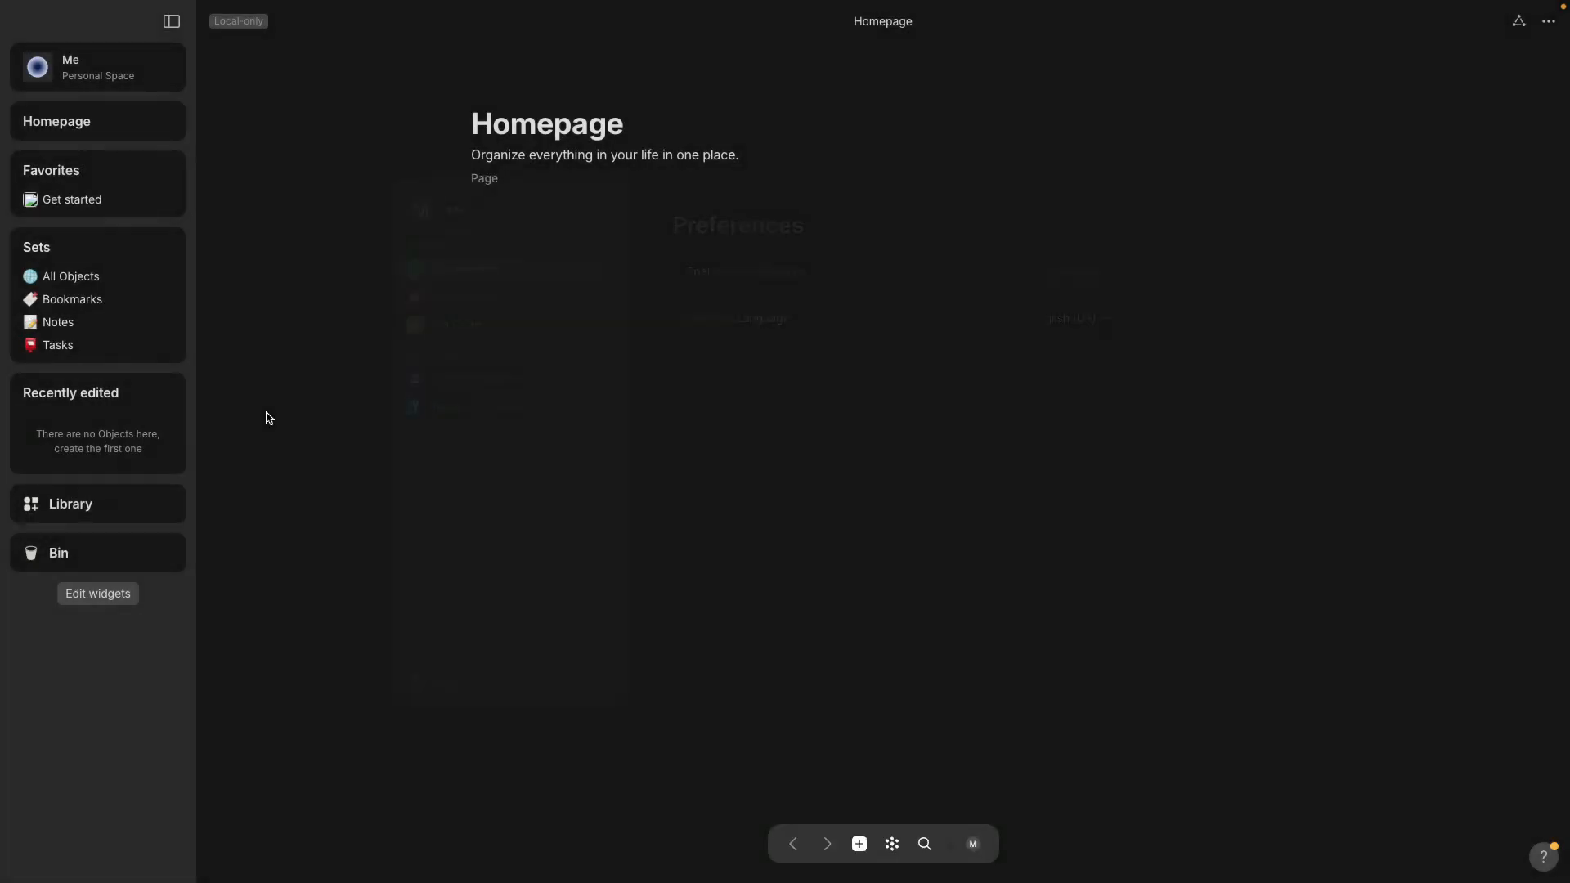
Open Get started, select the sentence beginning 'By default', and create a new empty note.
click(76, 210)
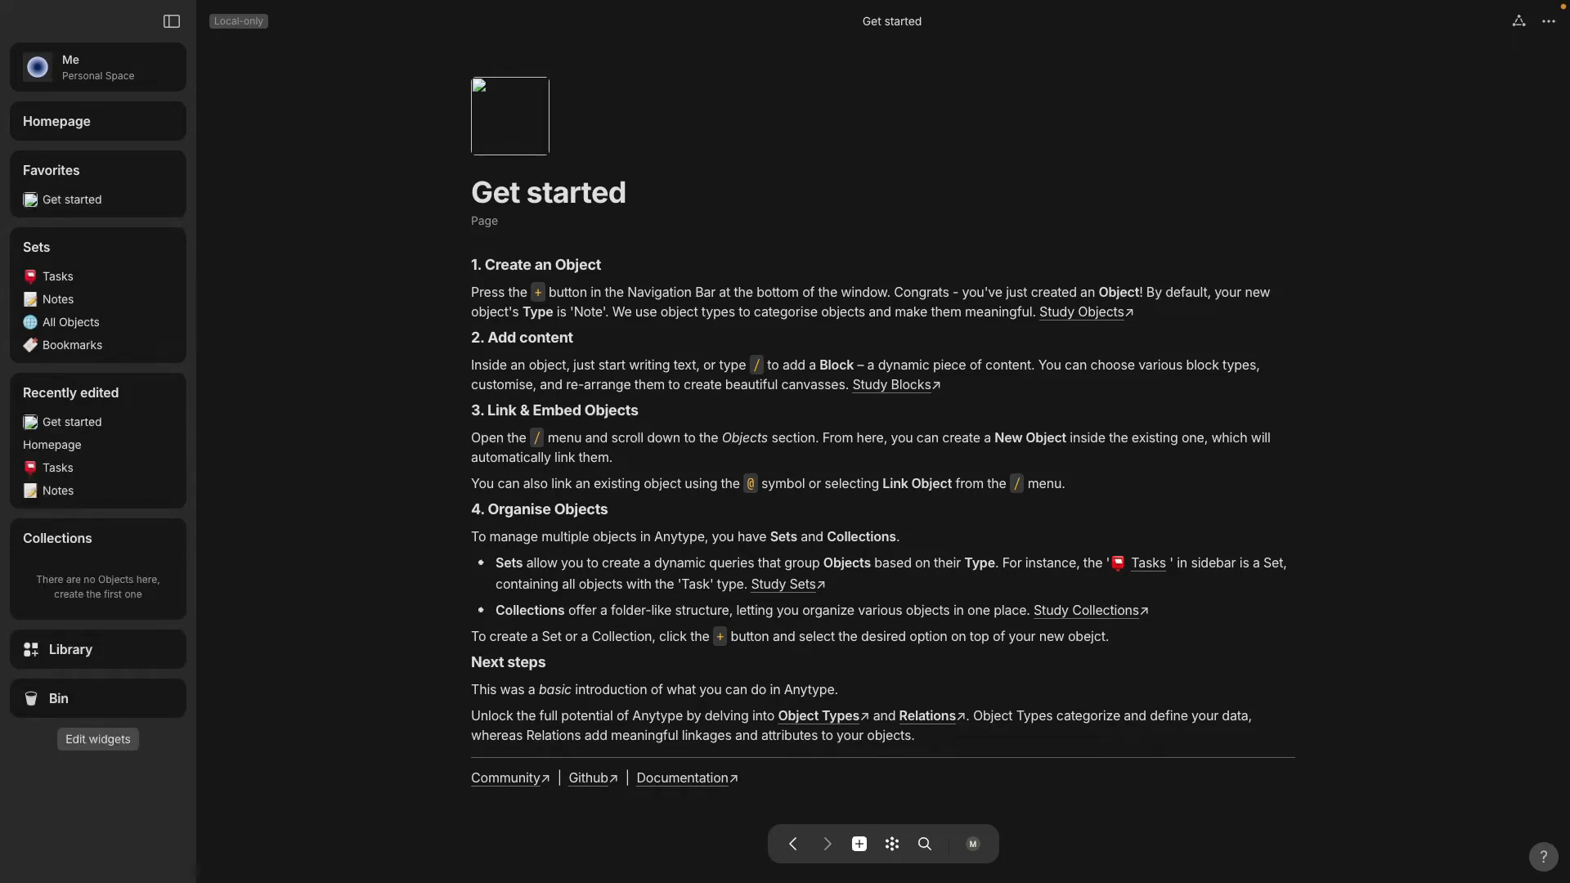
drag(609, 312, 1149, 291)
click(1148, 291)
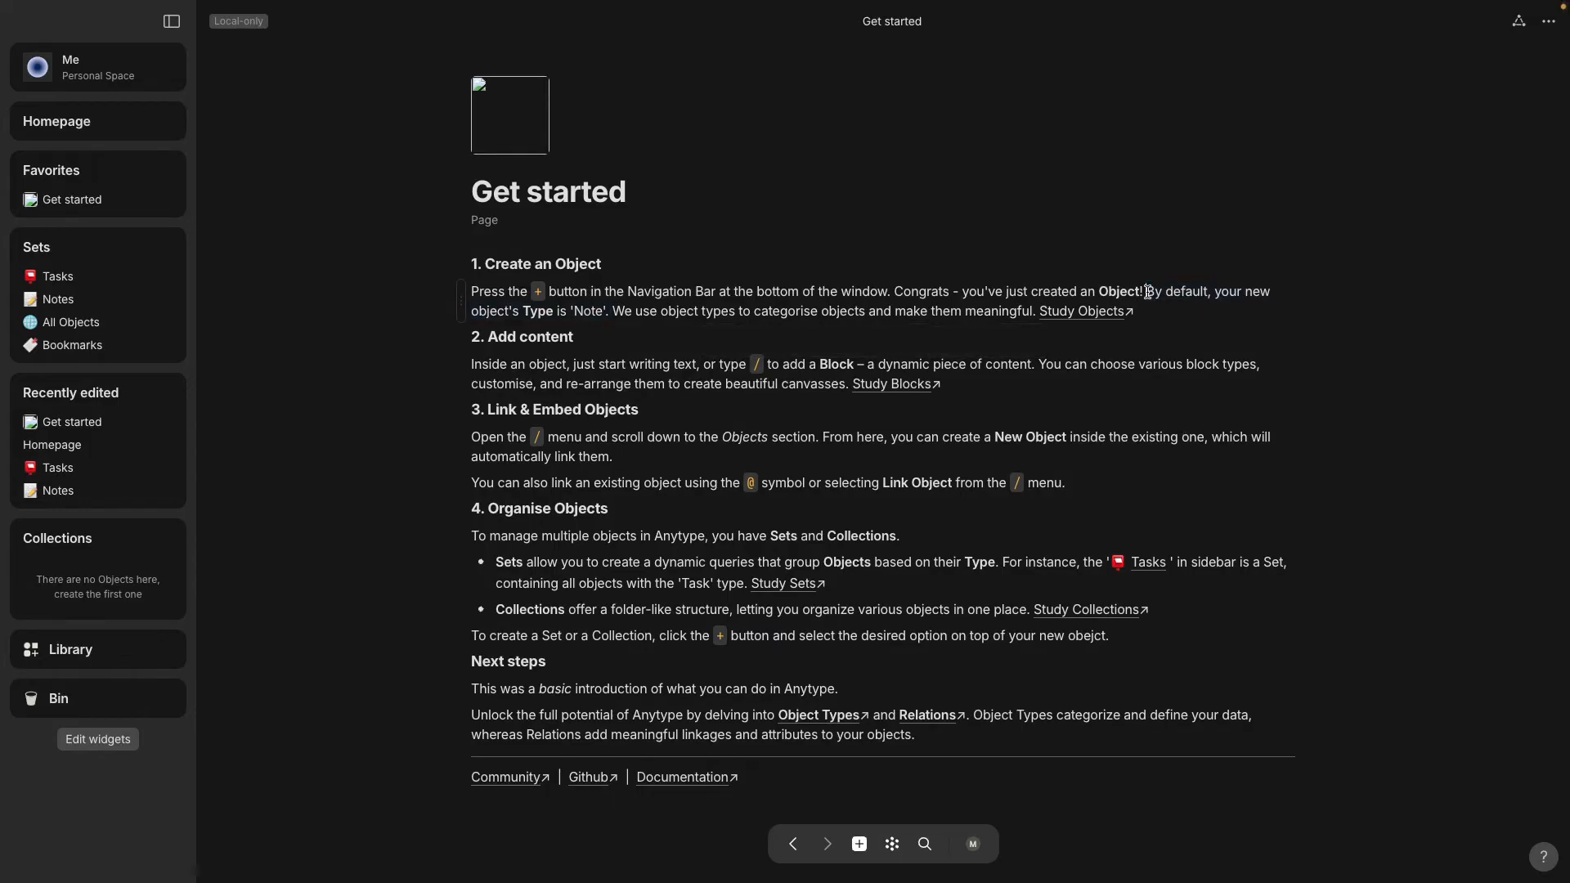
drag(1149, 291, 1008, 311)
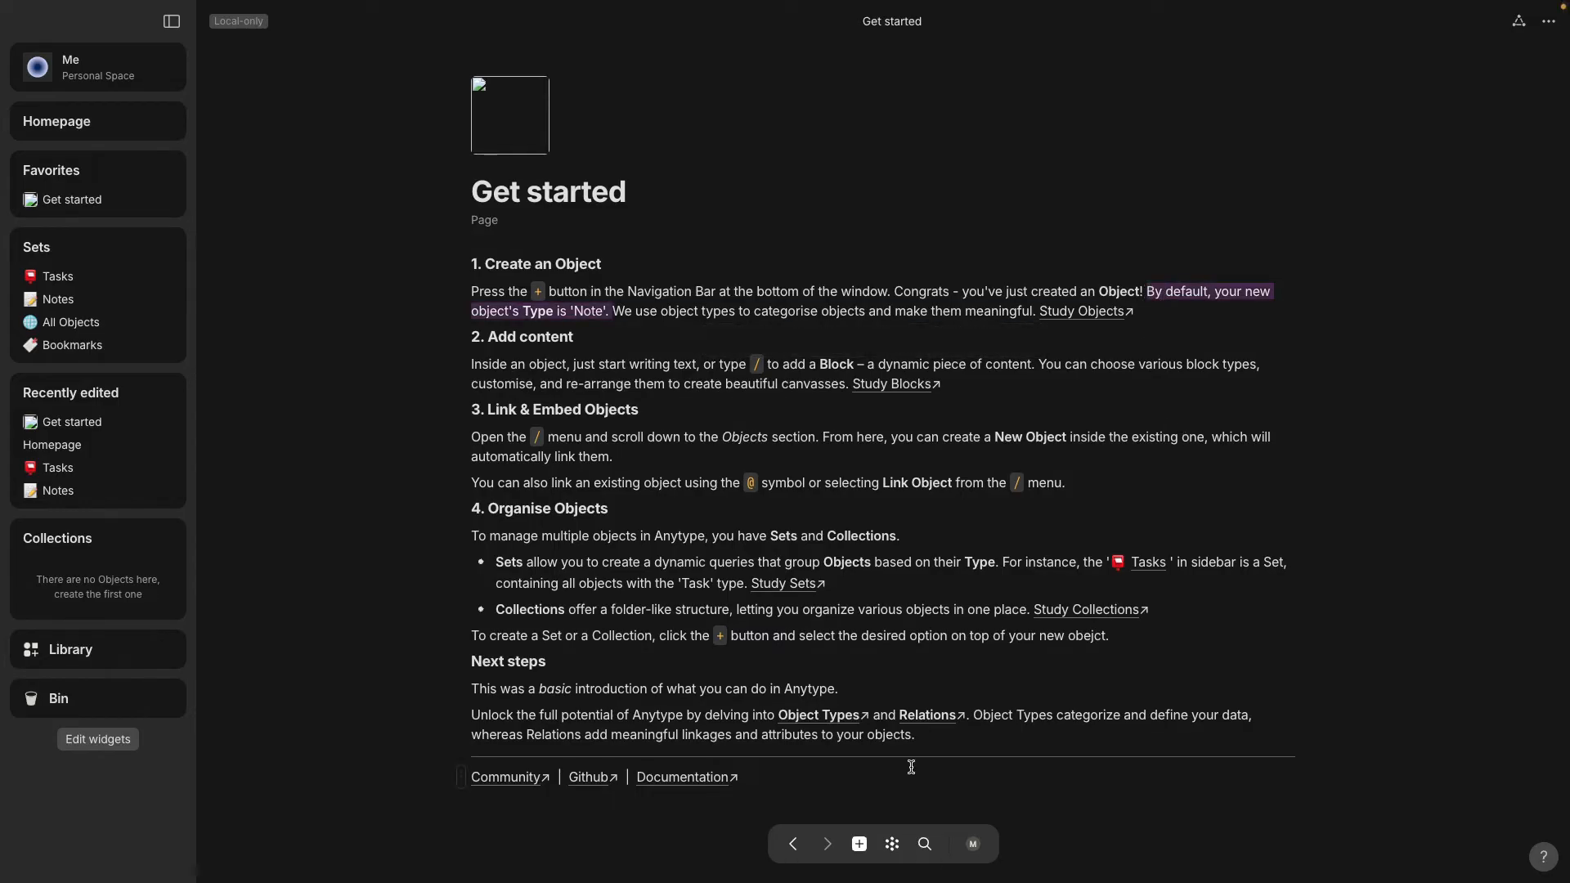
click(860, 845)
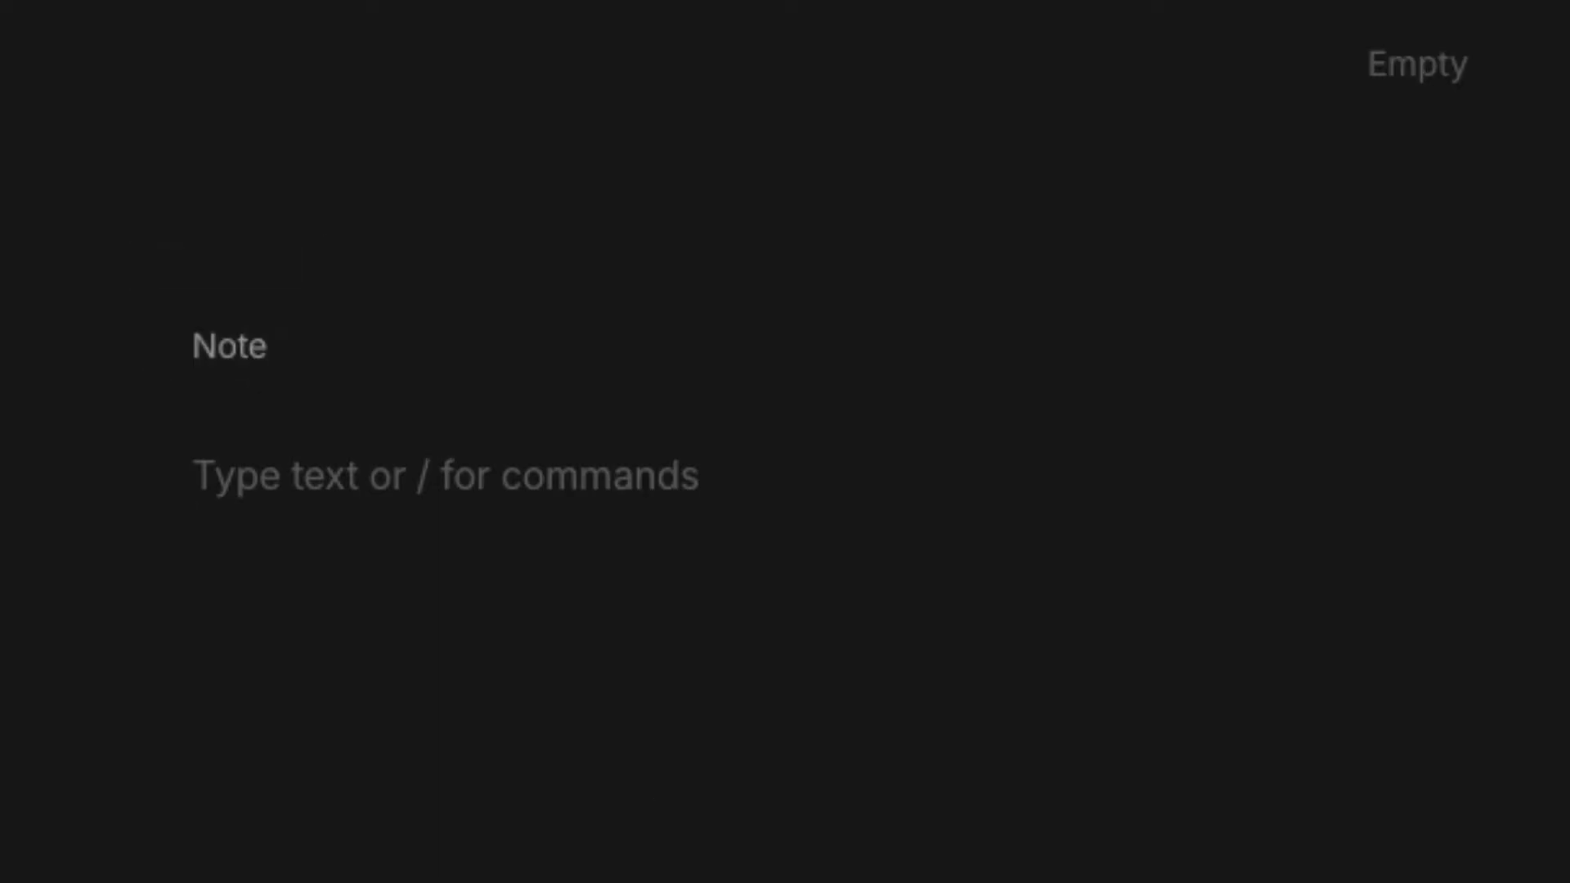
Write 'When you start writing a note it doesn't have an editable title' and view it in Notes.
text(When )
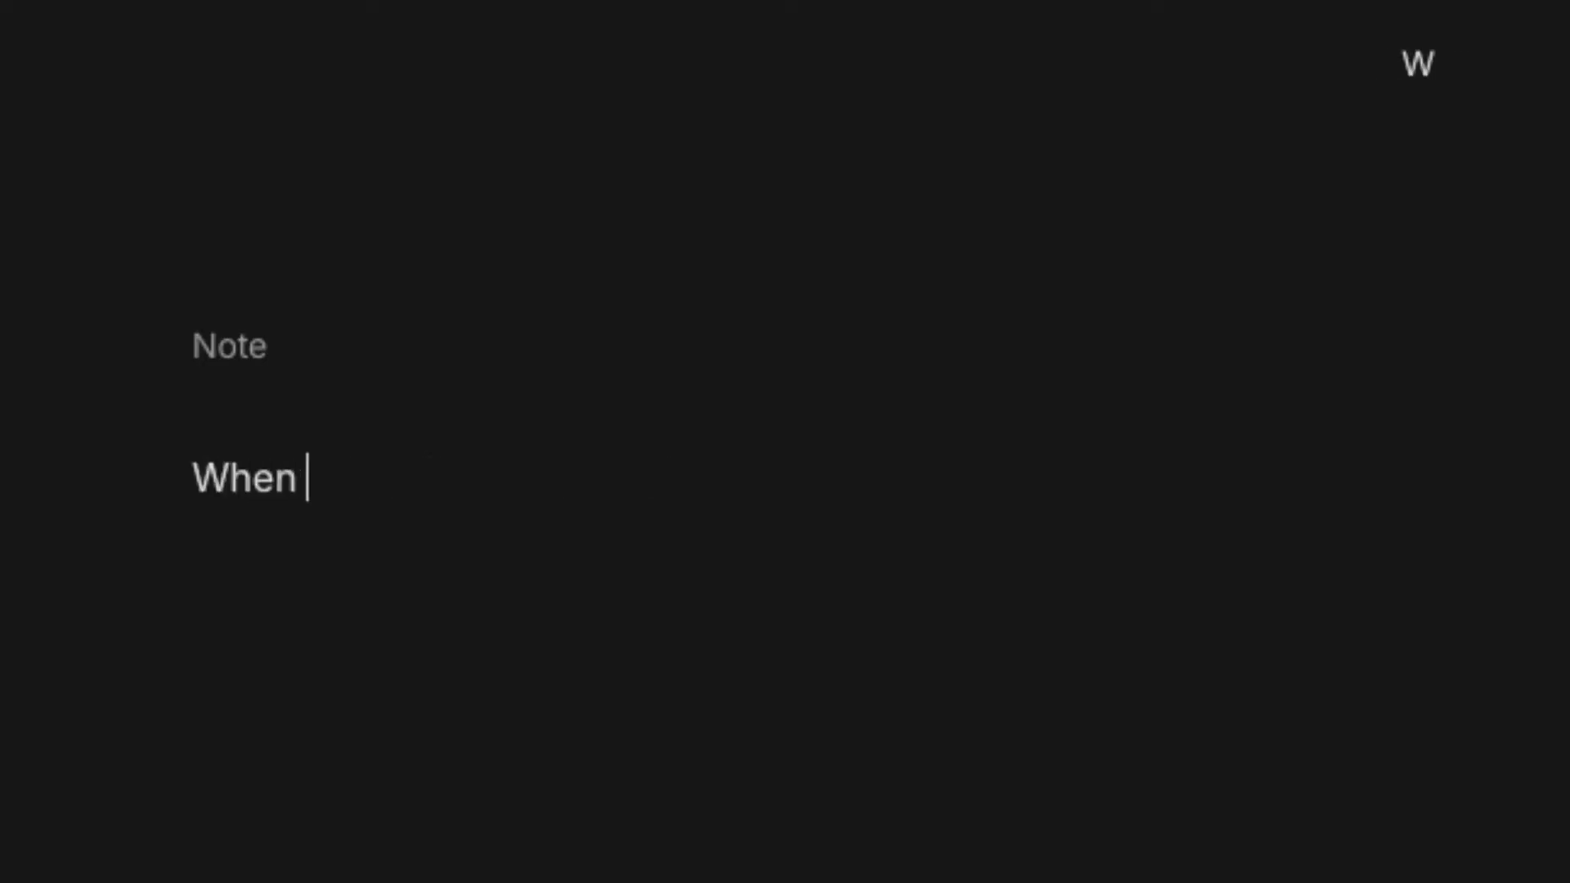
text(you start wri)
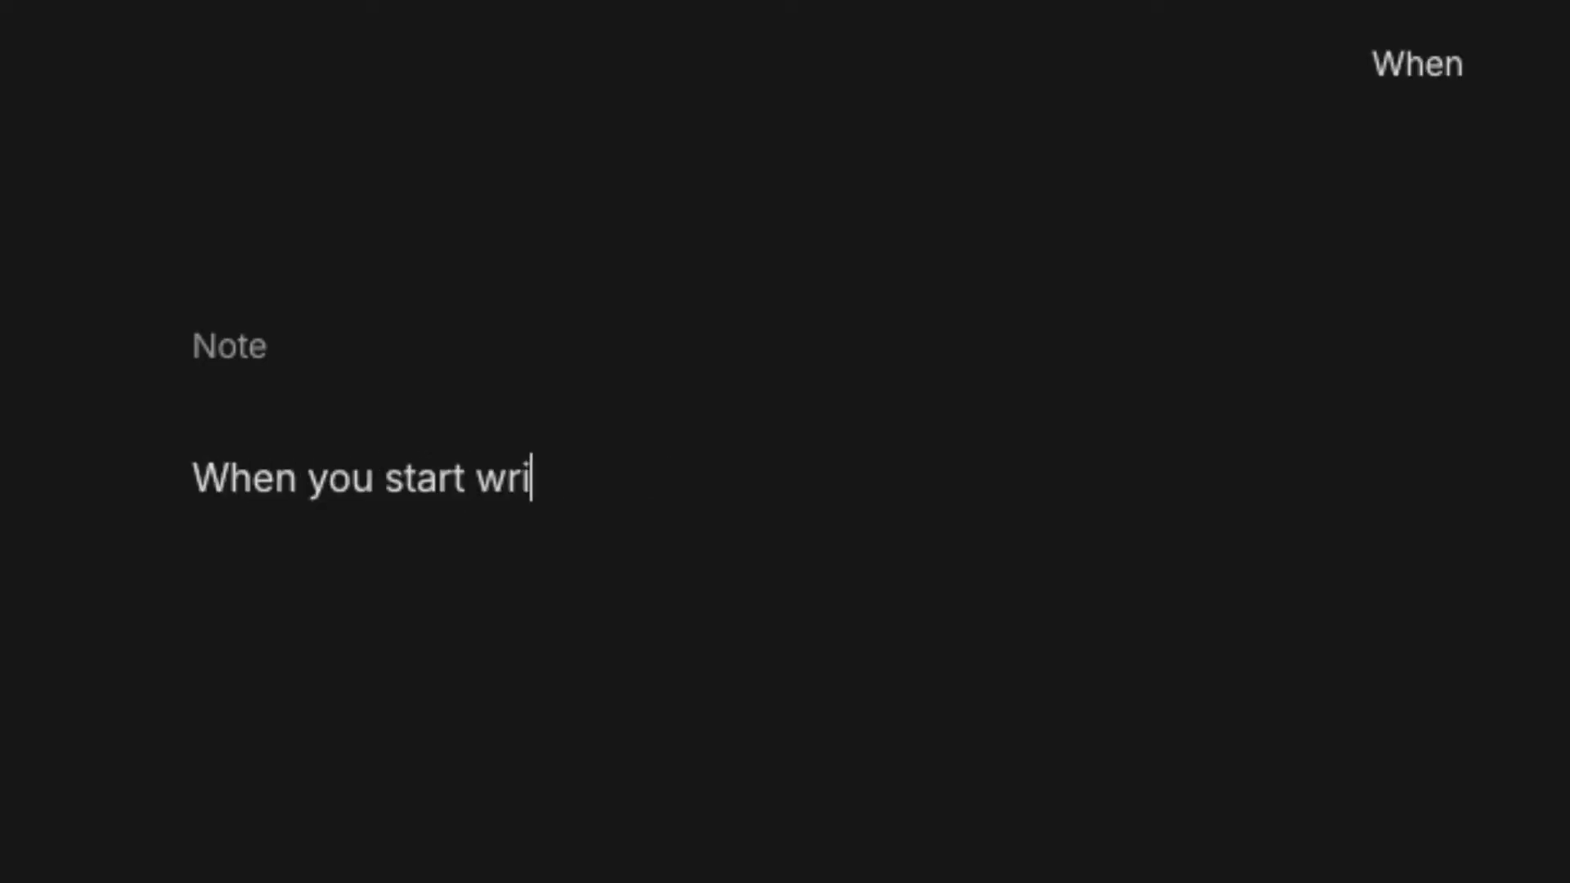
text(ting a note it doesn't have)
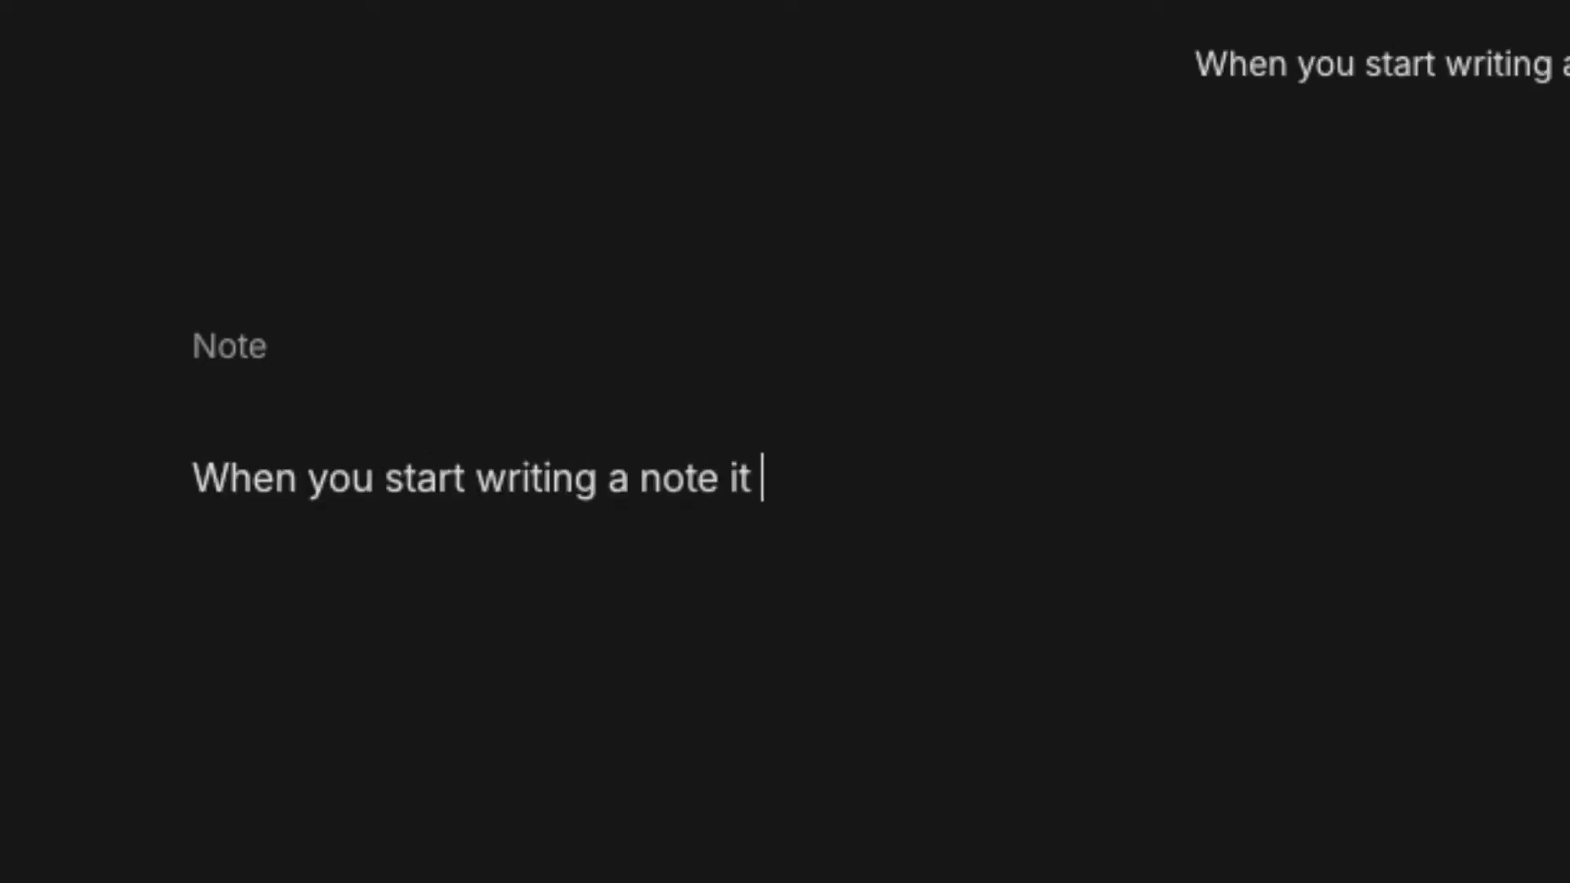
text( an editable title)
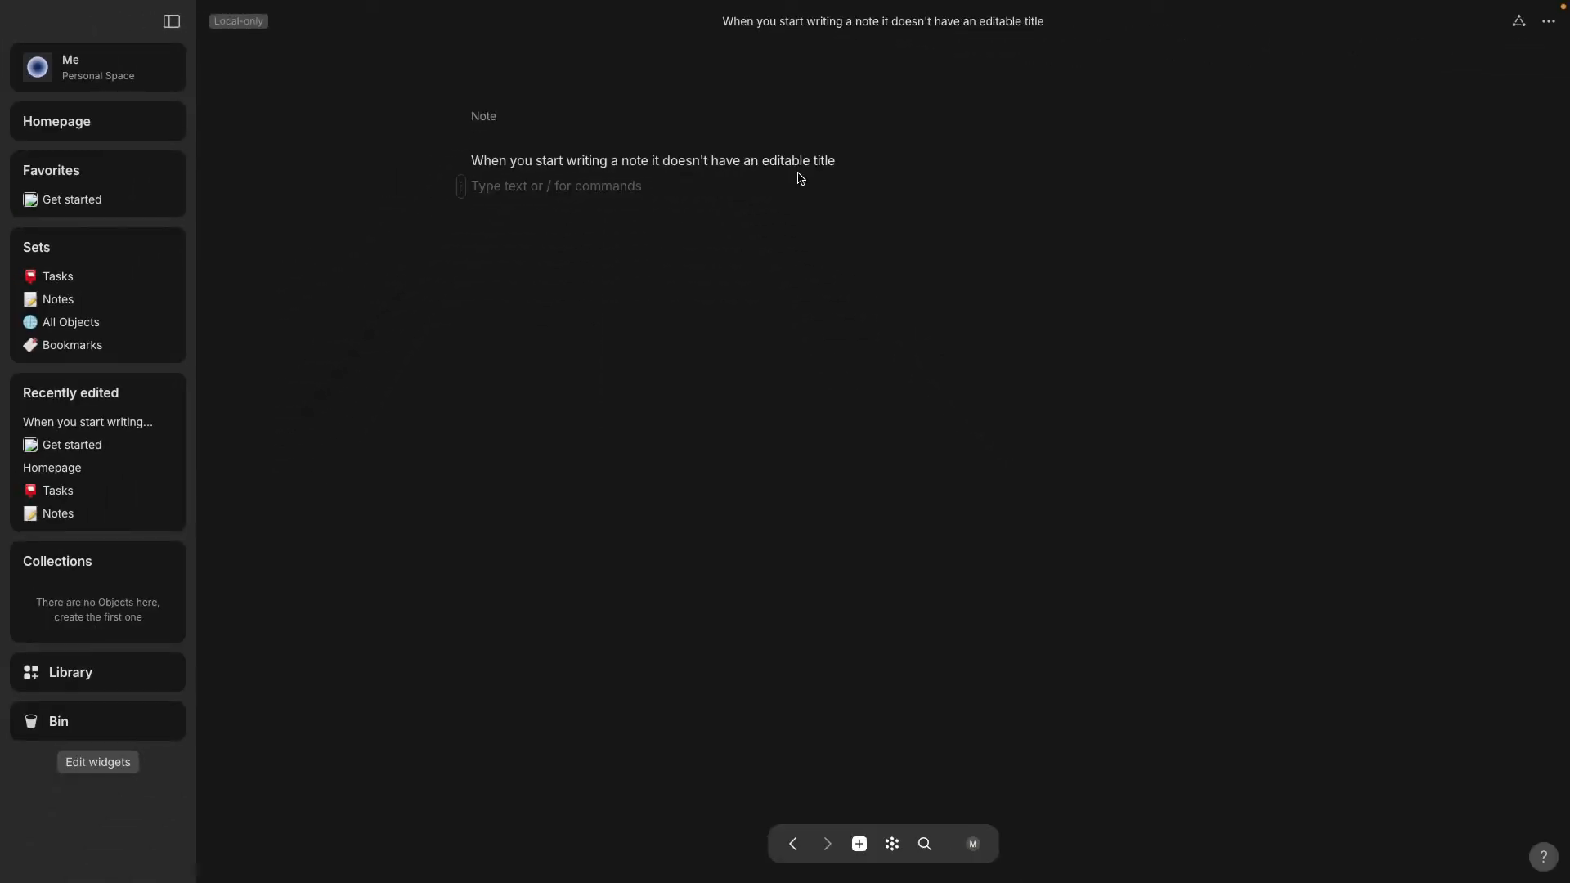
click(52, 306)
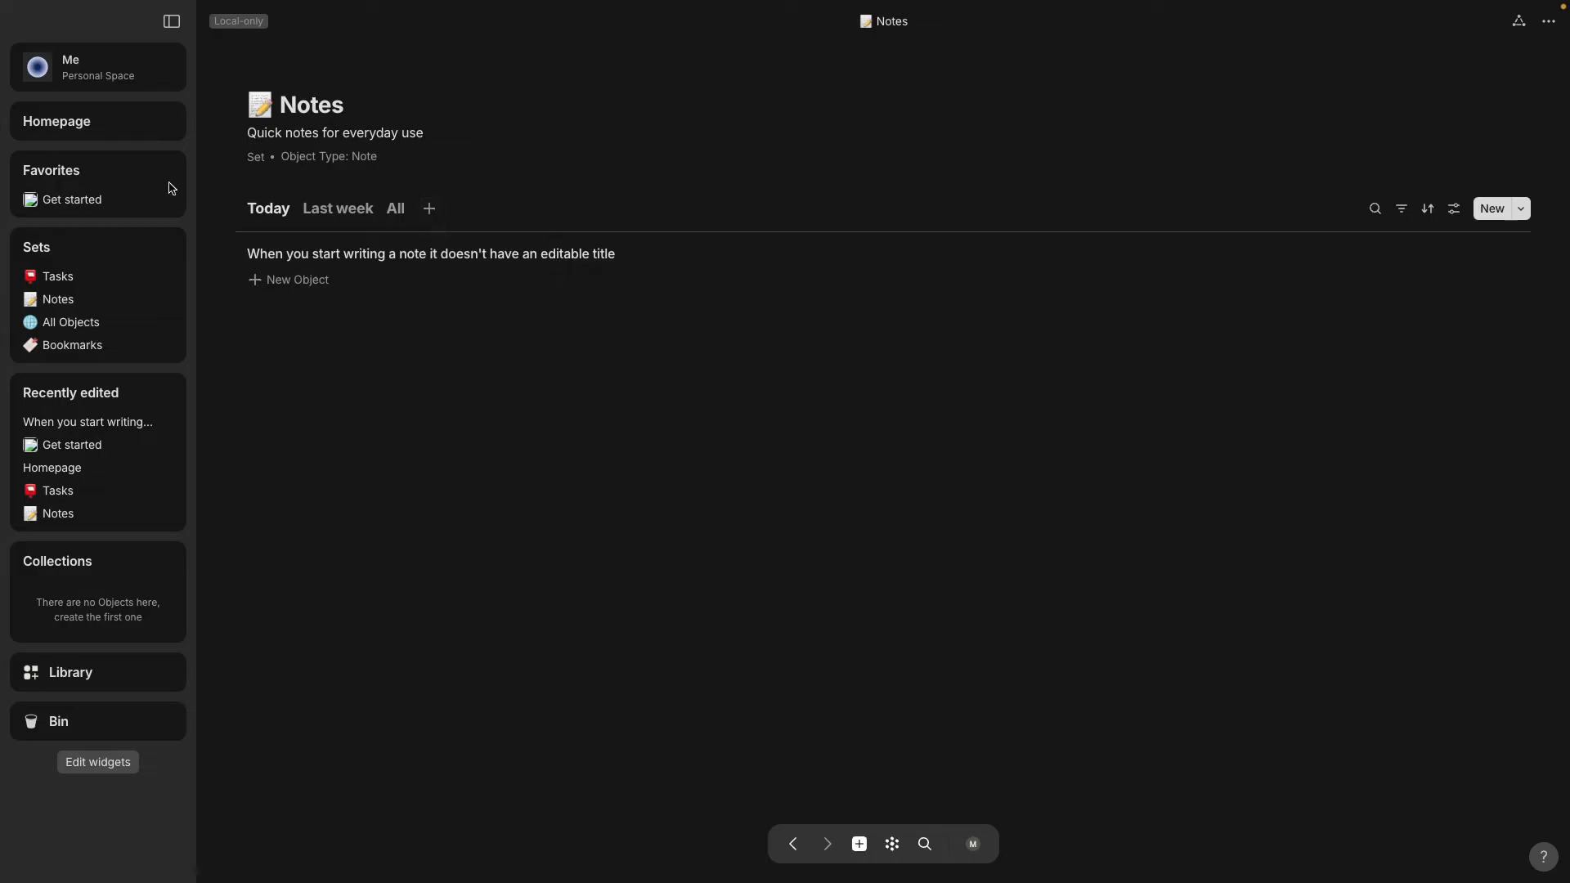
From Get started, set the space's Default Object Type to Page in Space Settings.
click(67, 203)
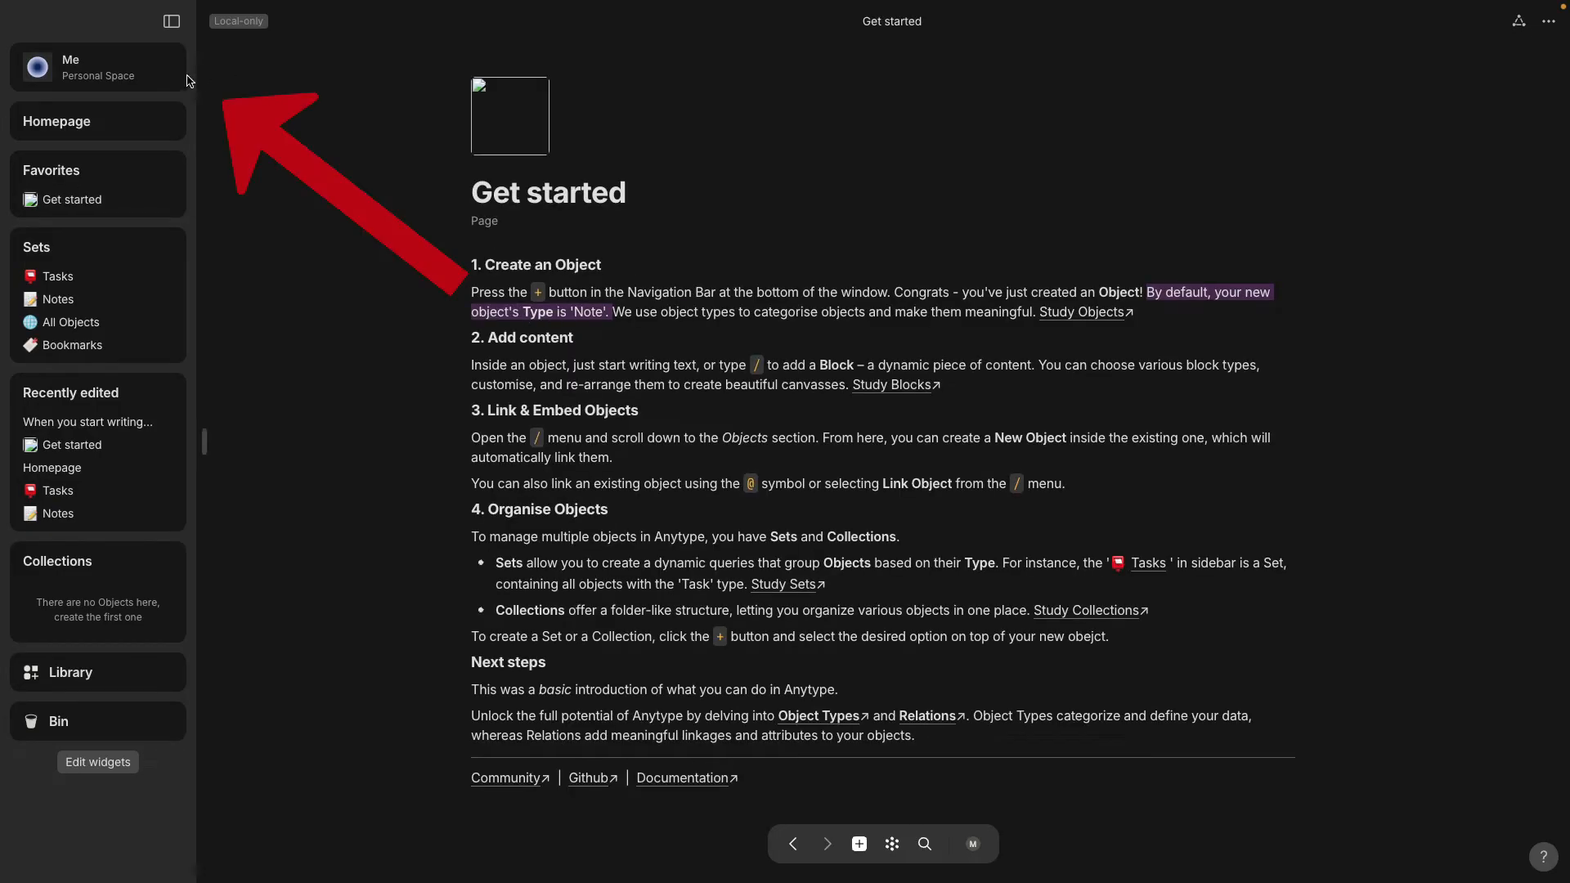
click(117, 68)
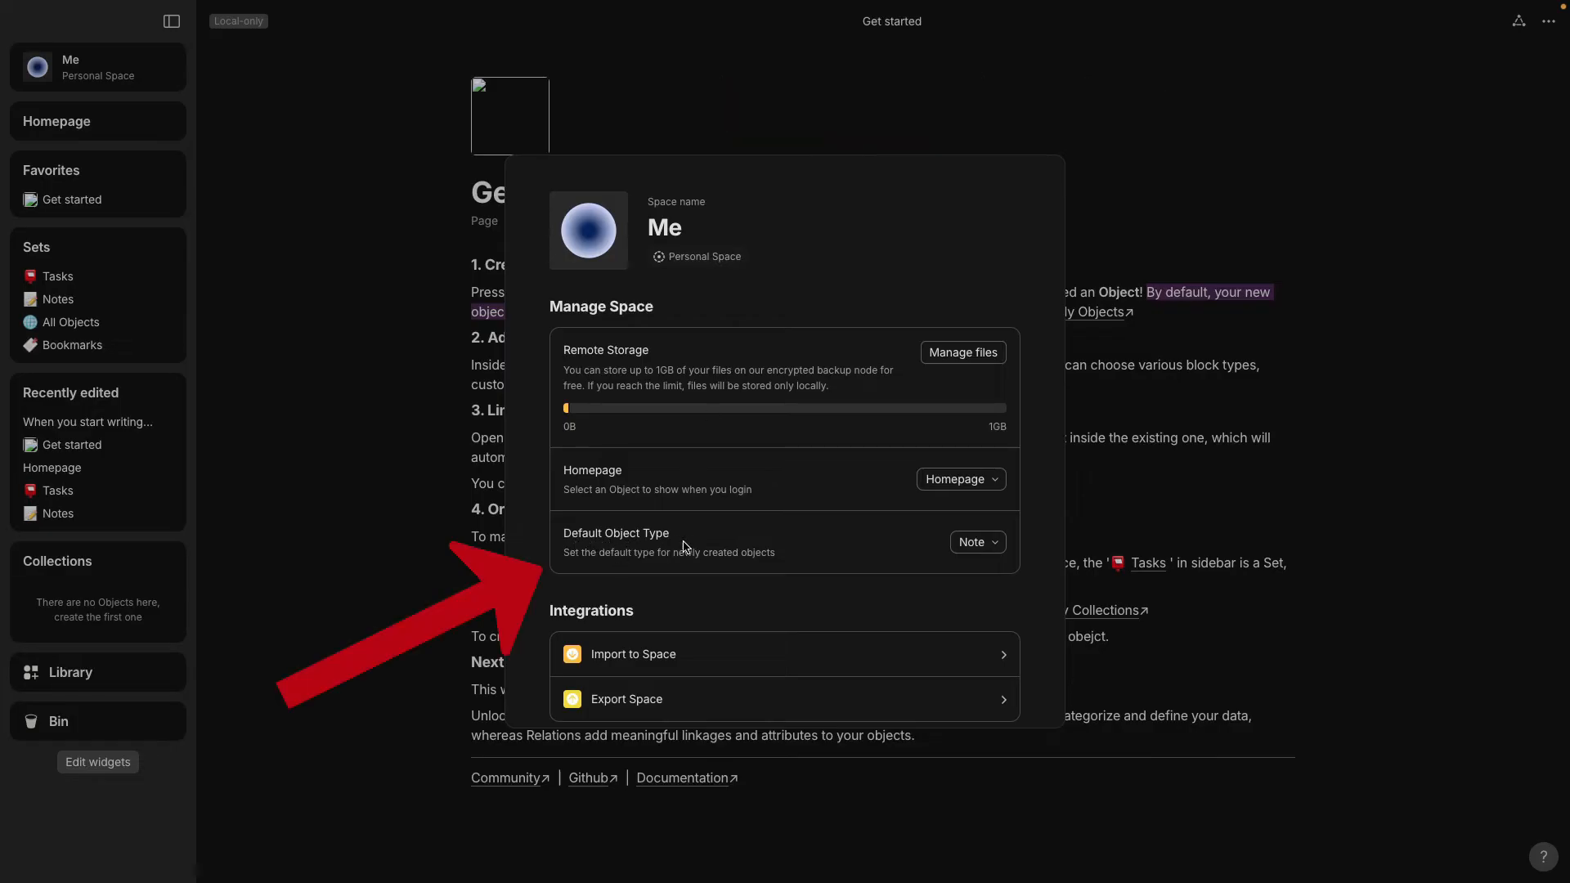
click(998, 550)
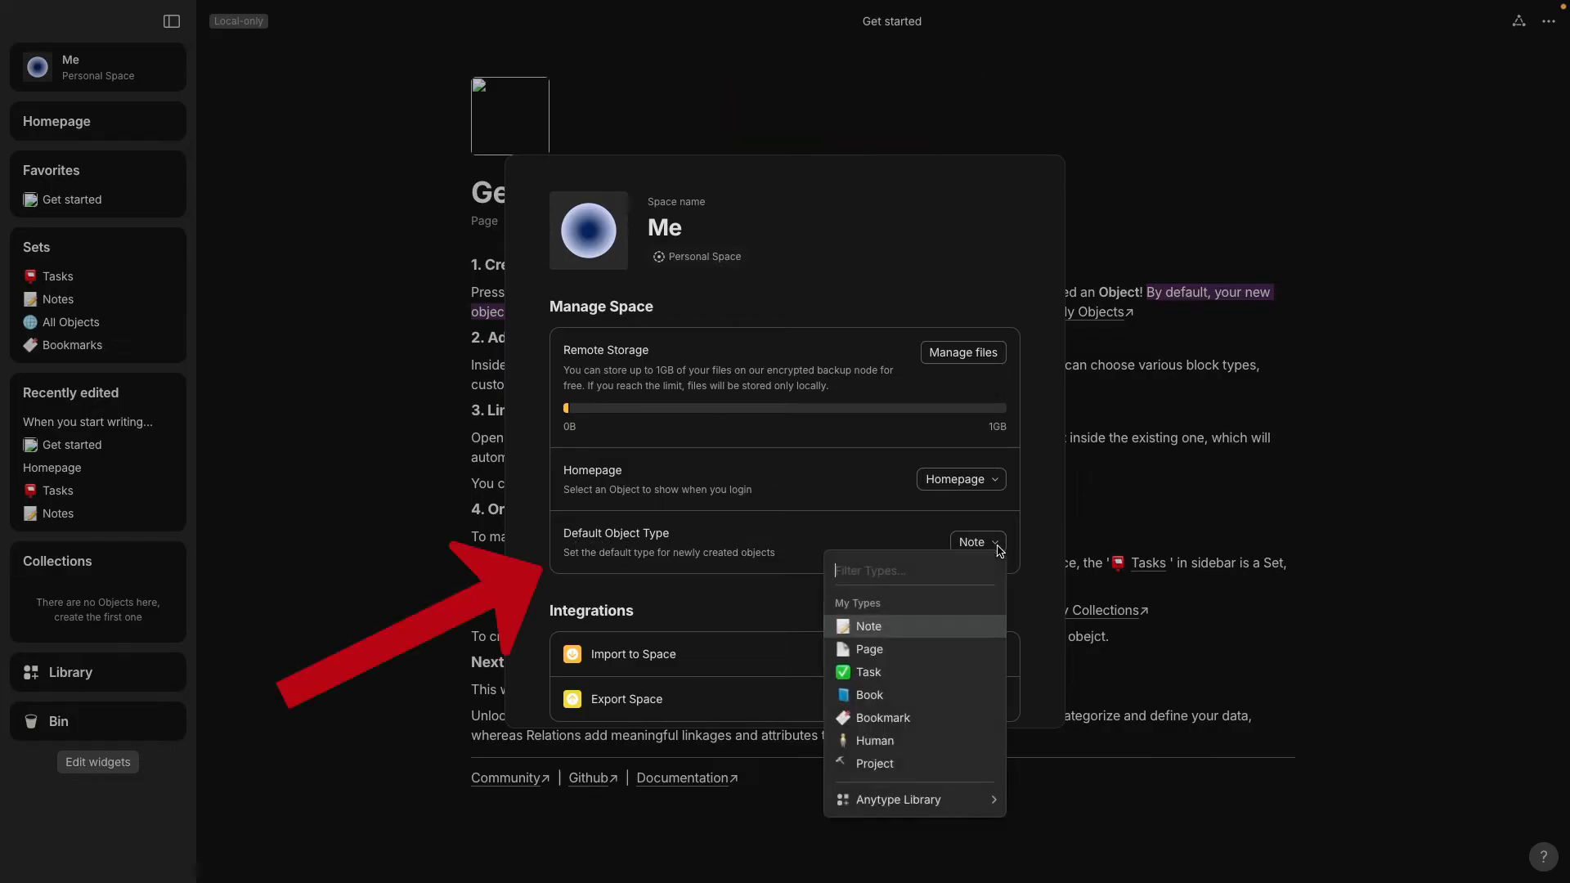
click(953, 657)
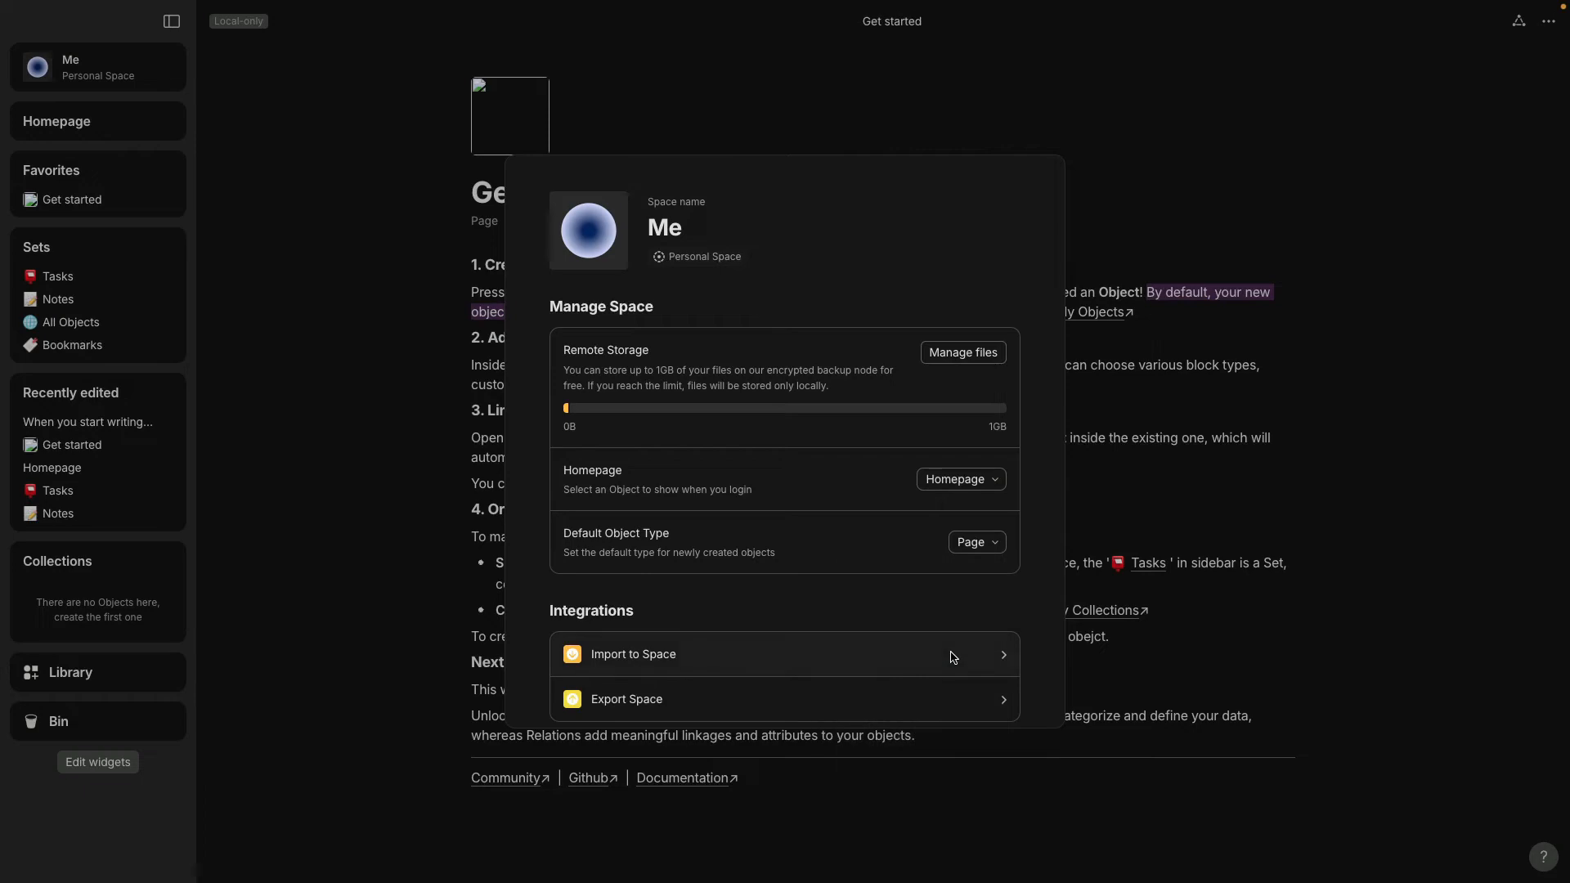
click(1312, 615)
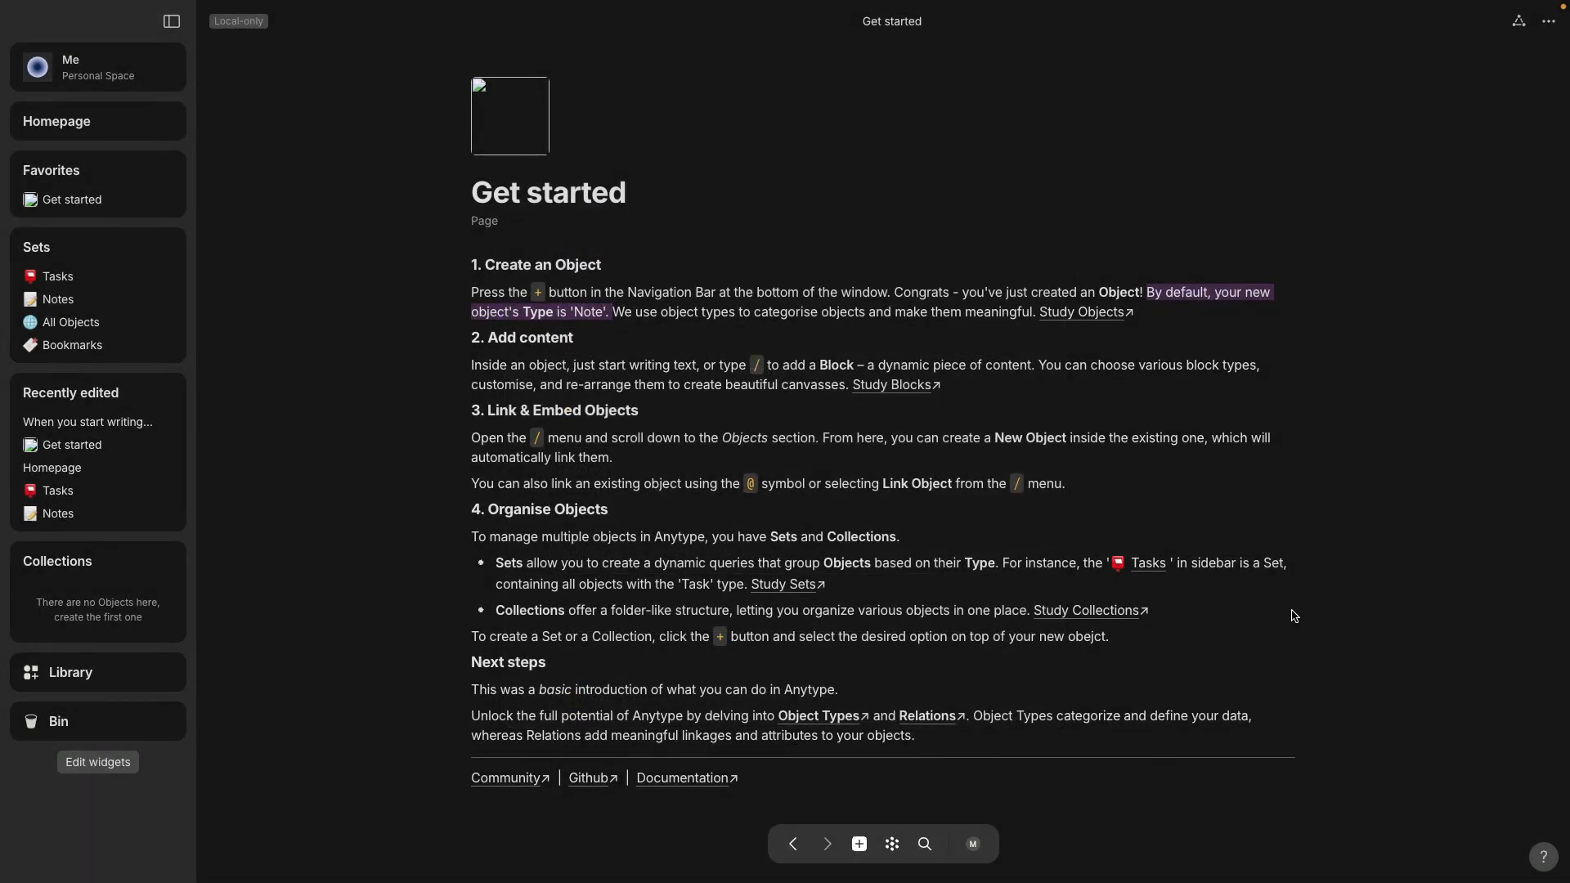
Create a page titled 'Things I Changed in Anytype' with body 'Here the text is separate from the title.'.
click(860, 845)
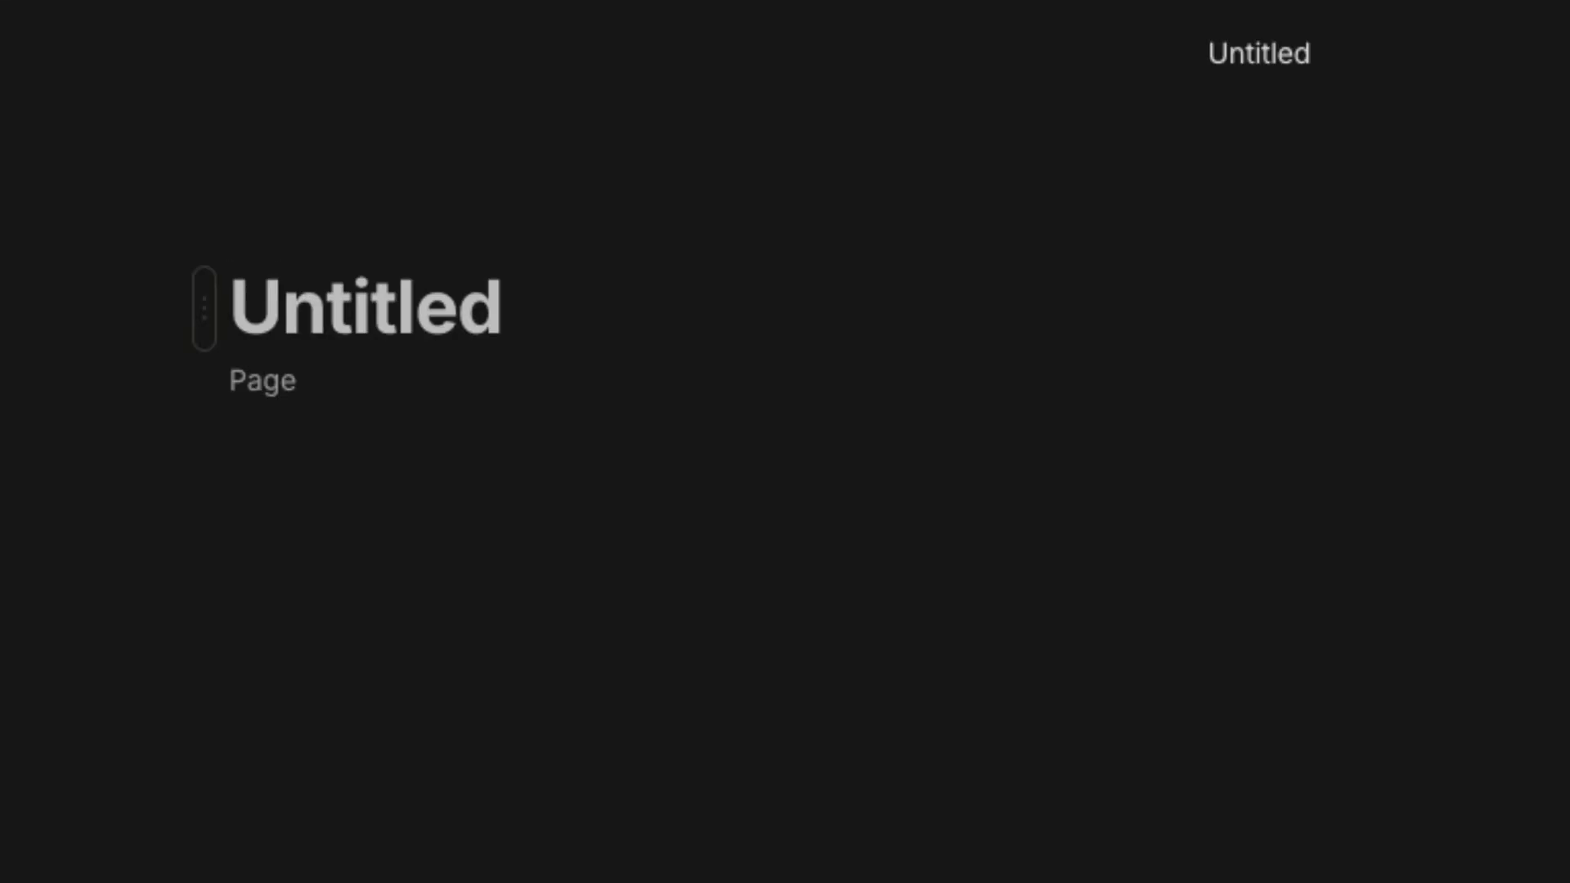
text(Things I ch)
key(BackSpace)
key(BackSpace)
text(Changed in )
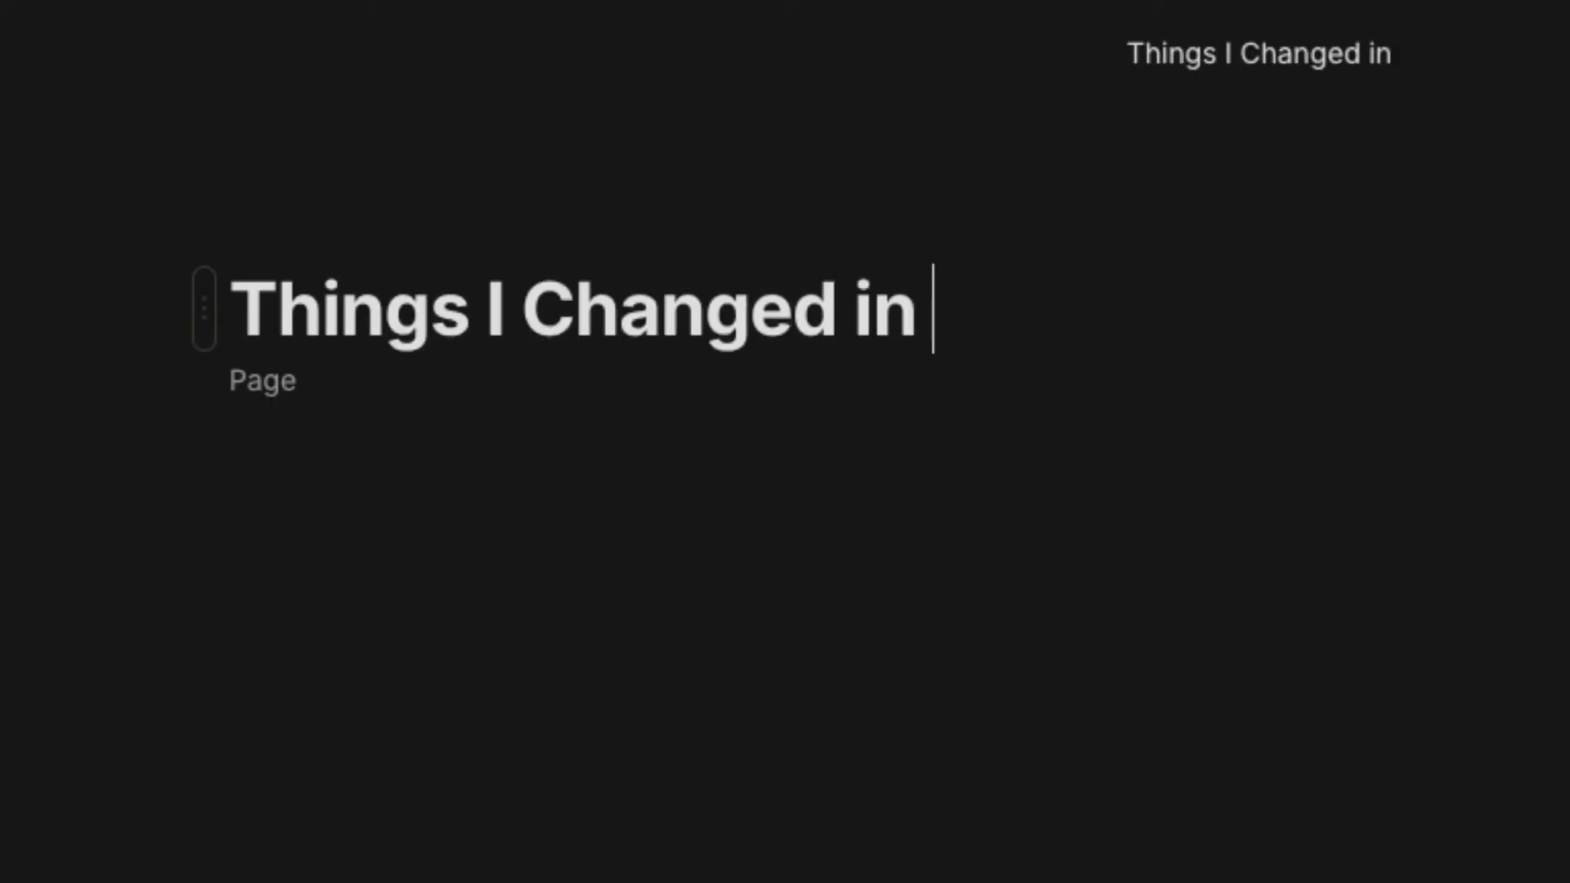
text(Anytype)
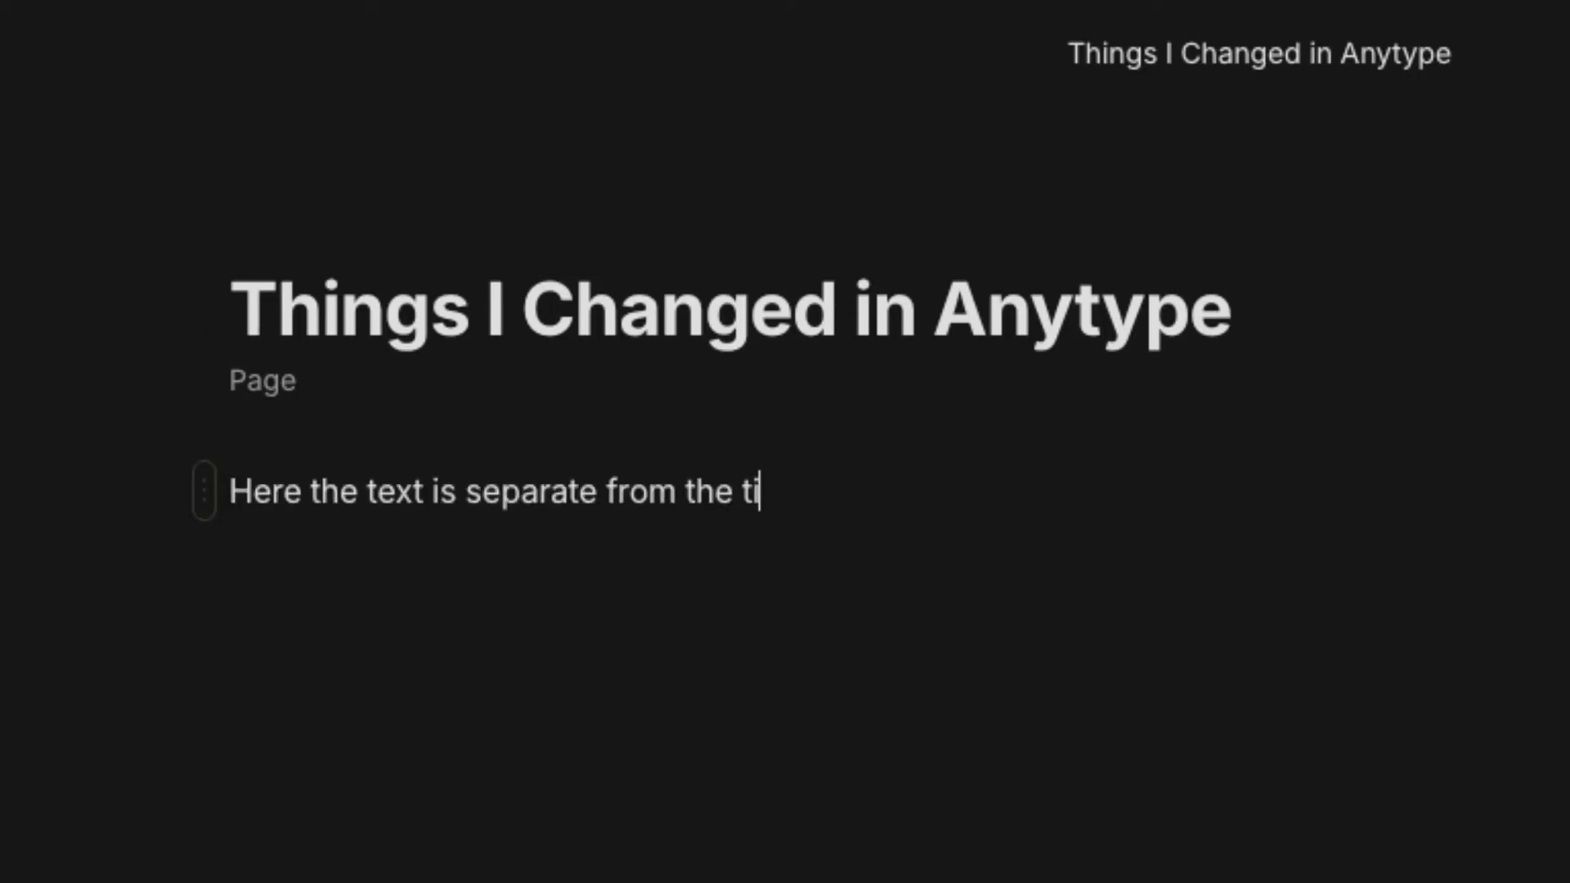
text(tle.)
key(Return)
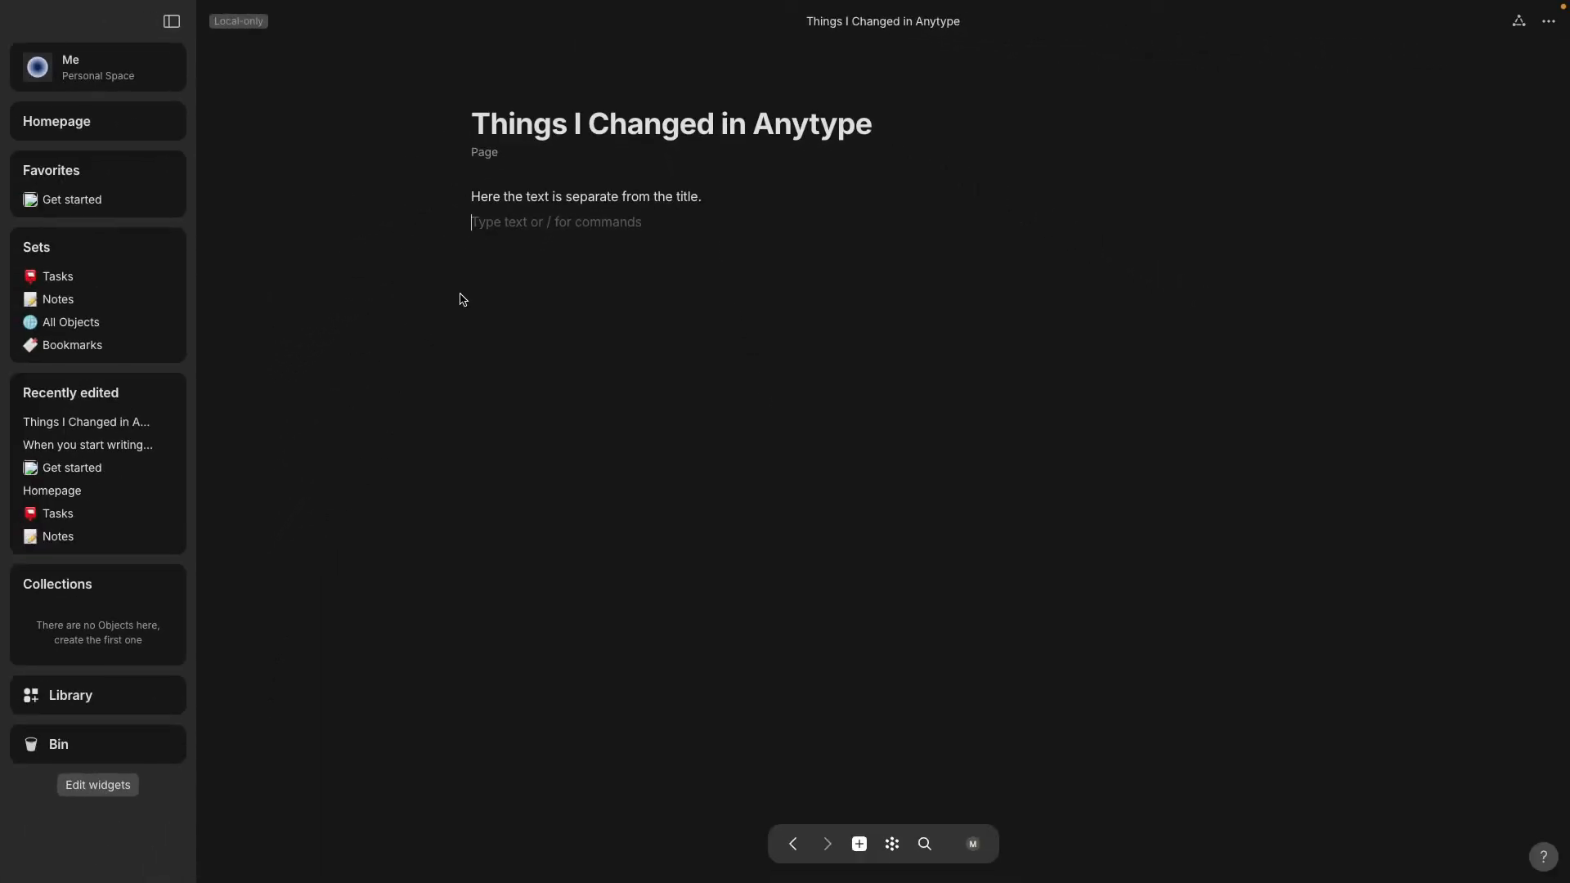
mouse_move(124, 239)
Create a set collecting all Page objects and name it 'Pages'.
click(146, 248)
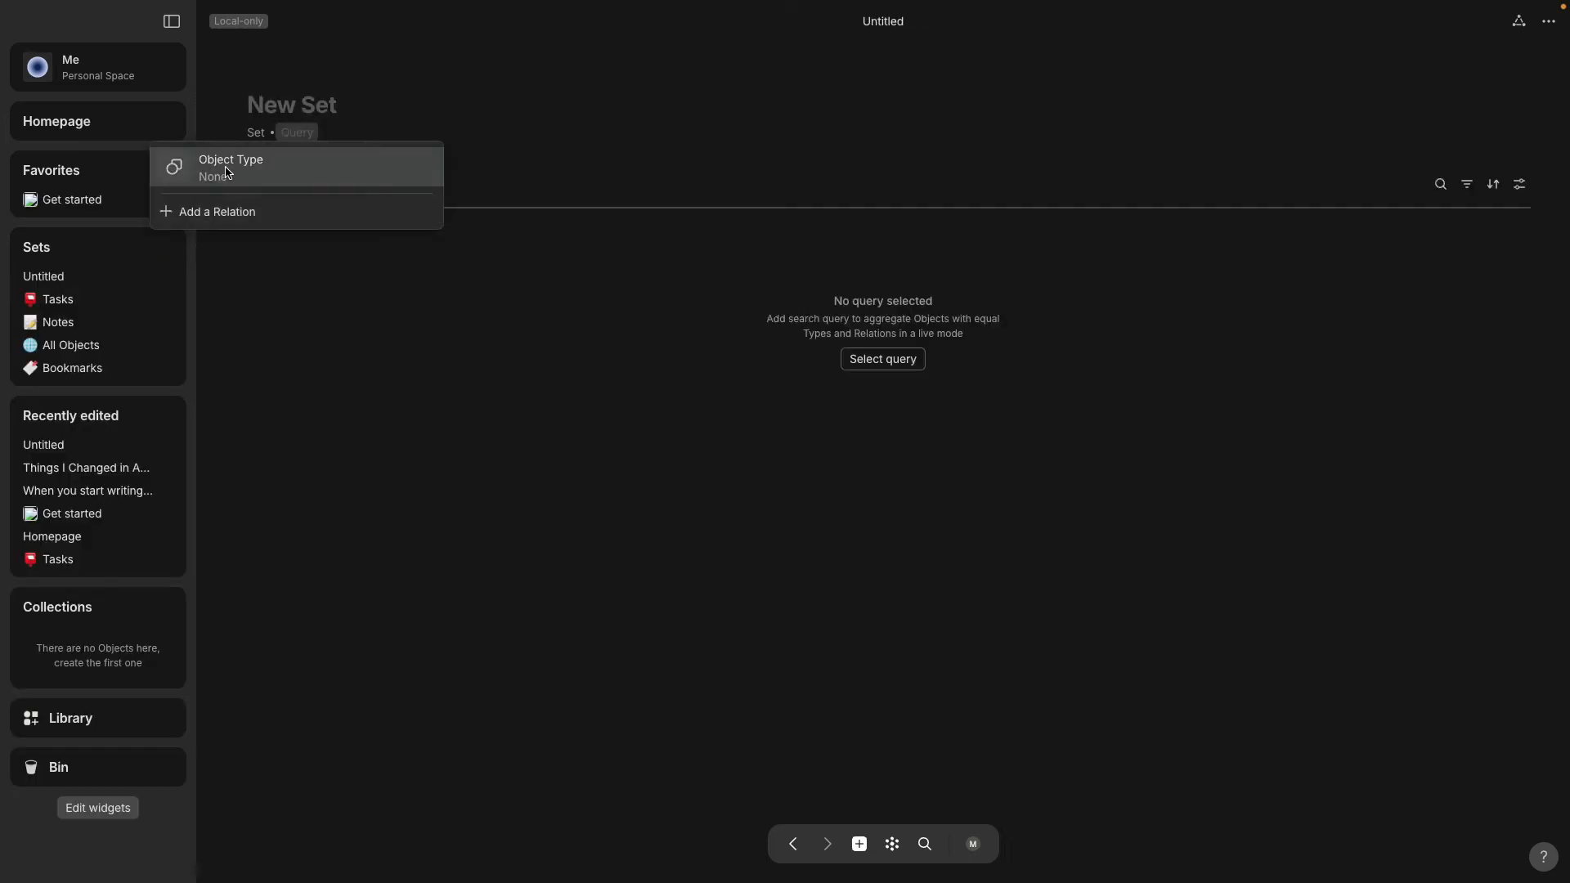
click(227, 173)
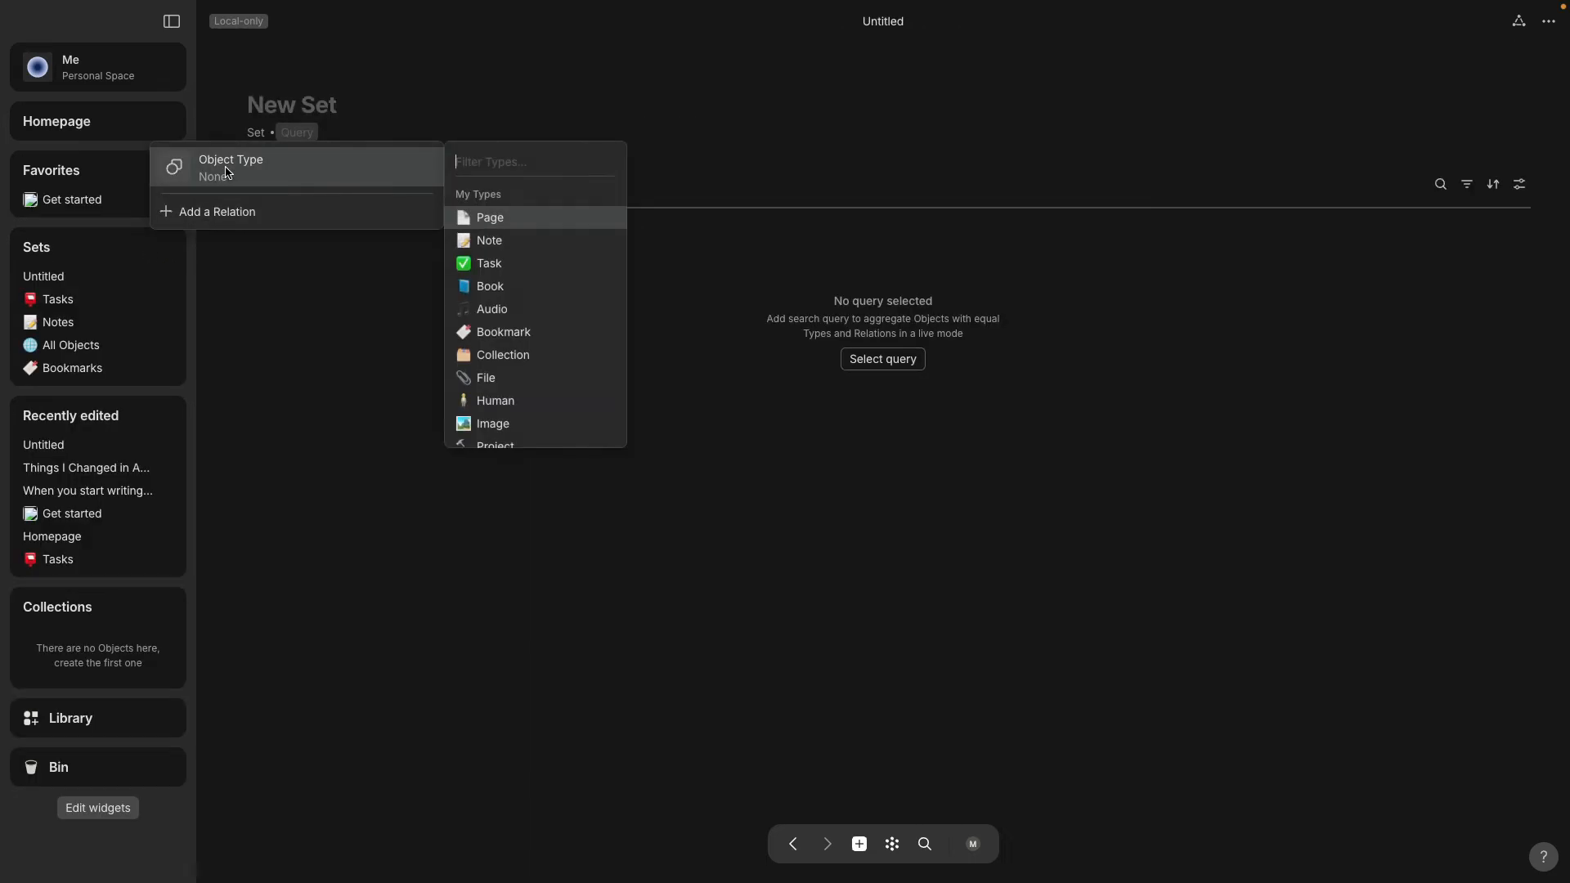
click(486, 219)
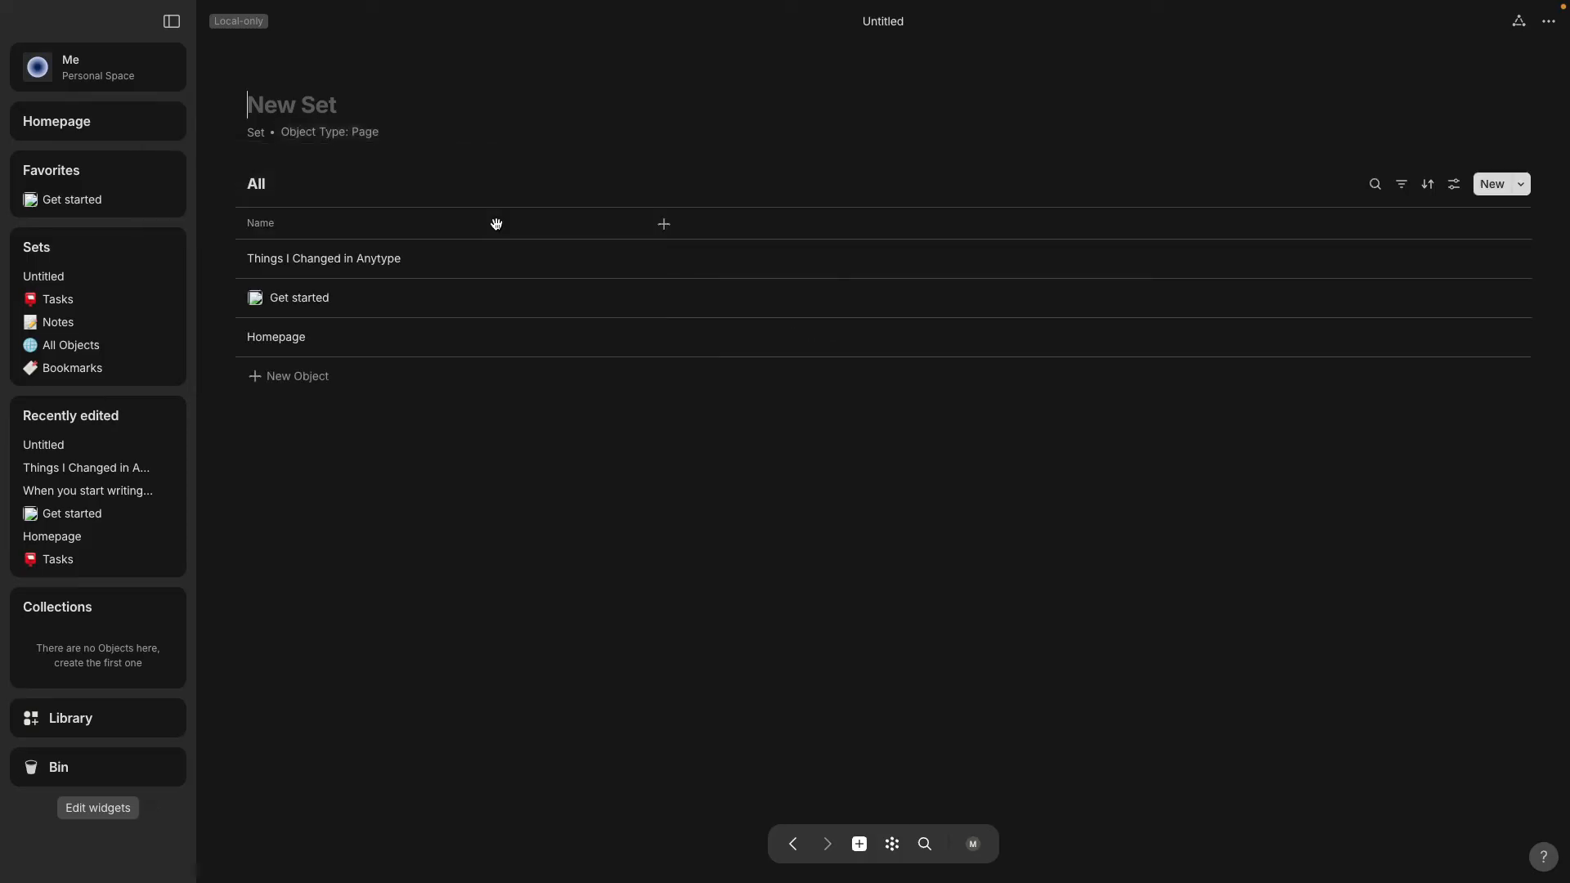
click(296, 101)
text(Pagesd)
key(BackSpace)
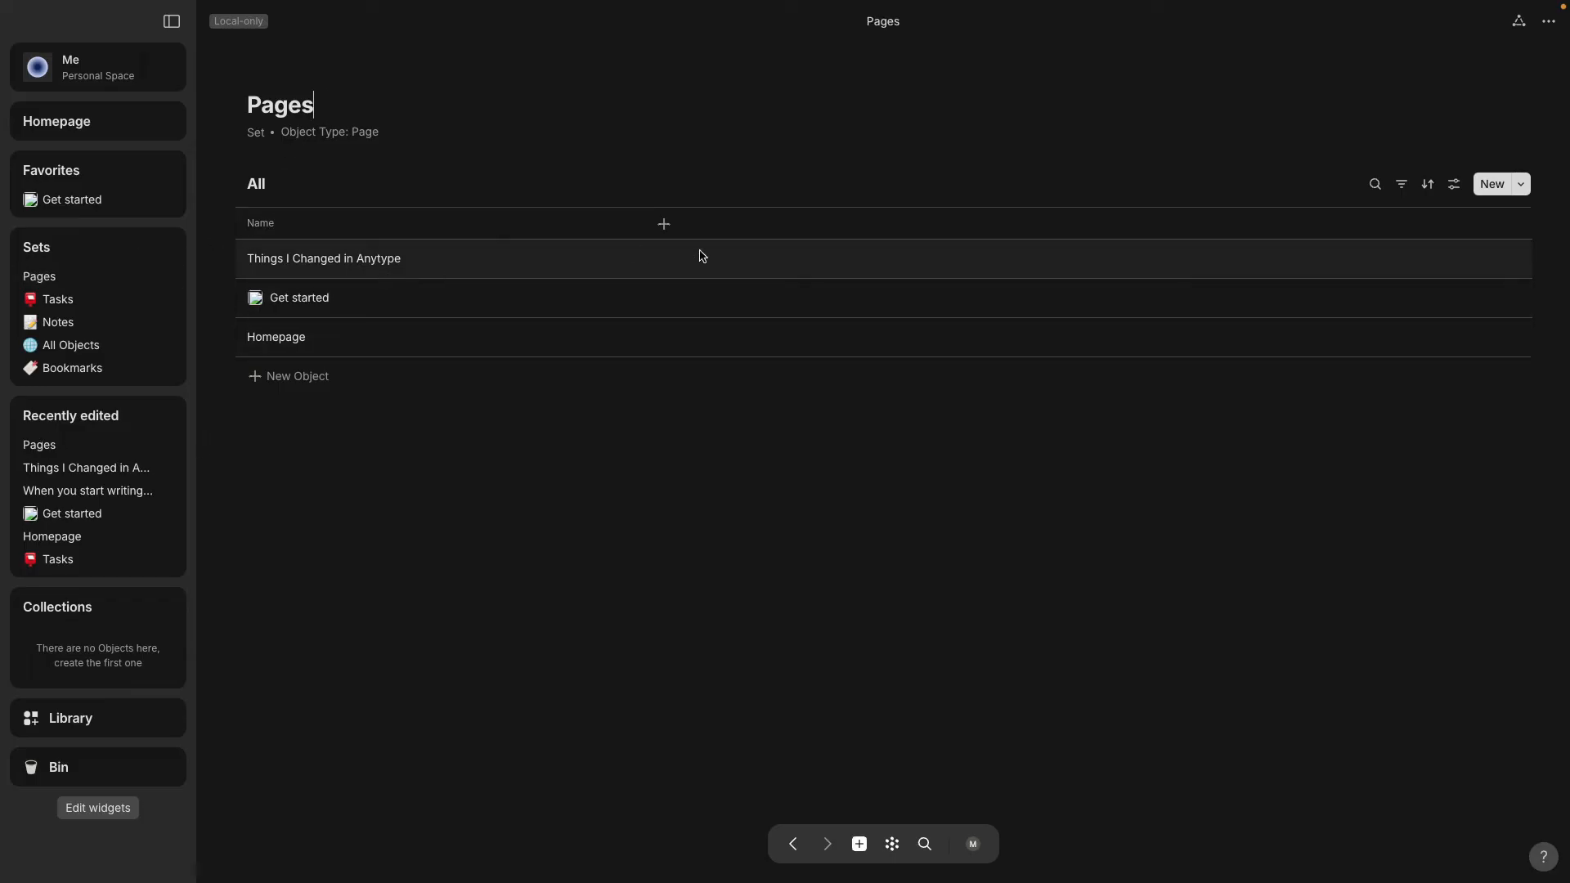
Add an Object type column to the Pages set, then go to the Homepage.
click(664, 226)
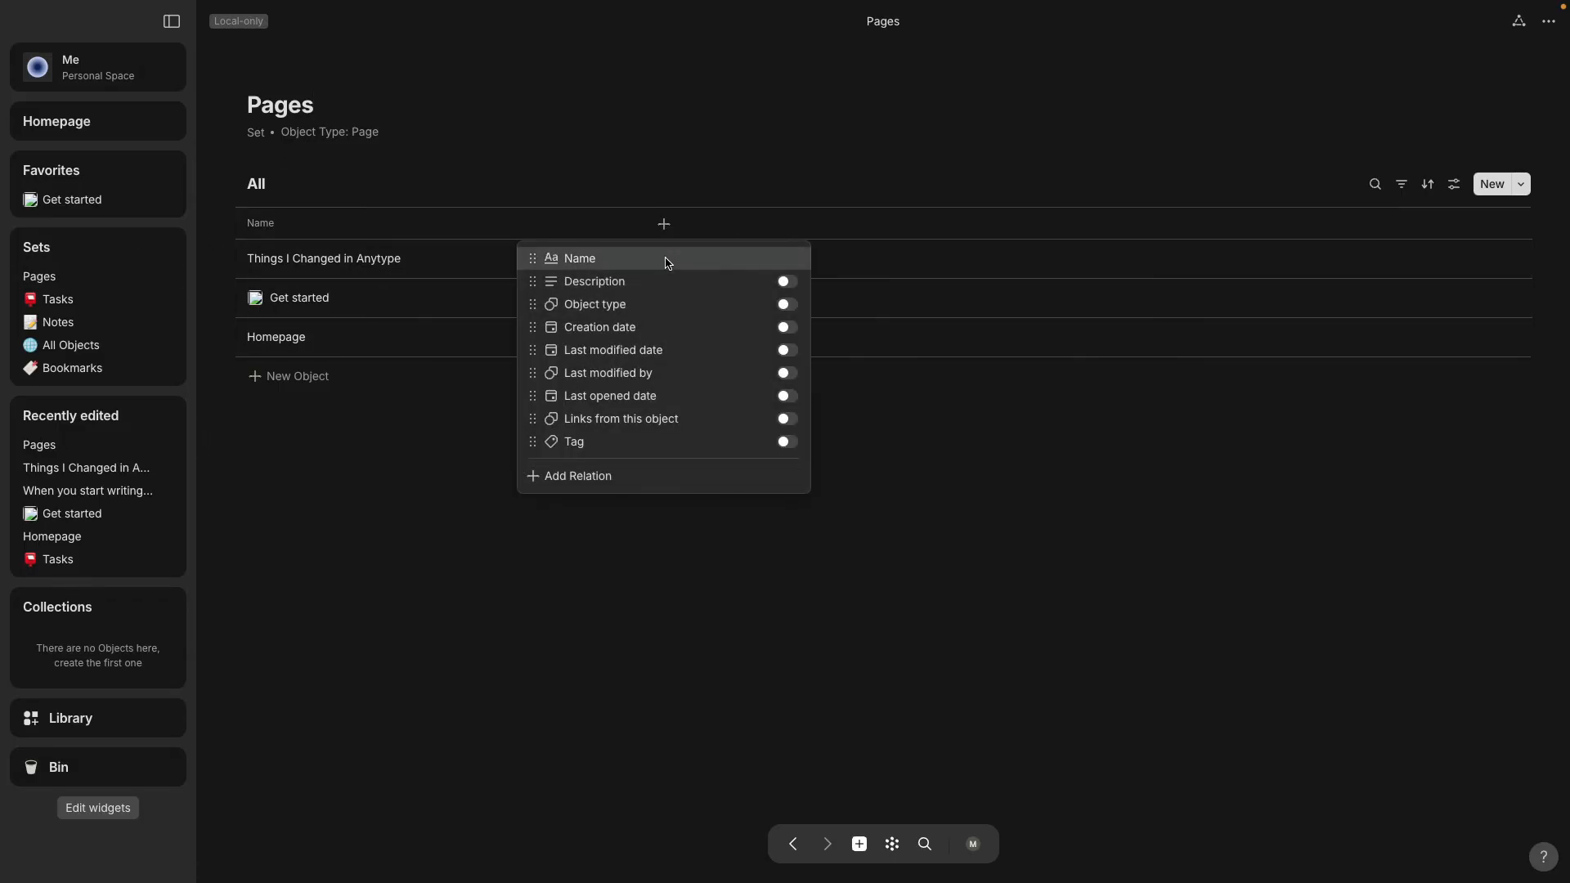
click(787, 304)
click(481, 542)
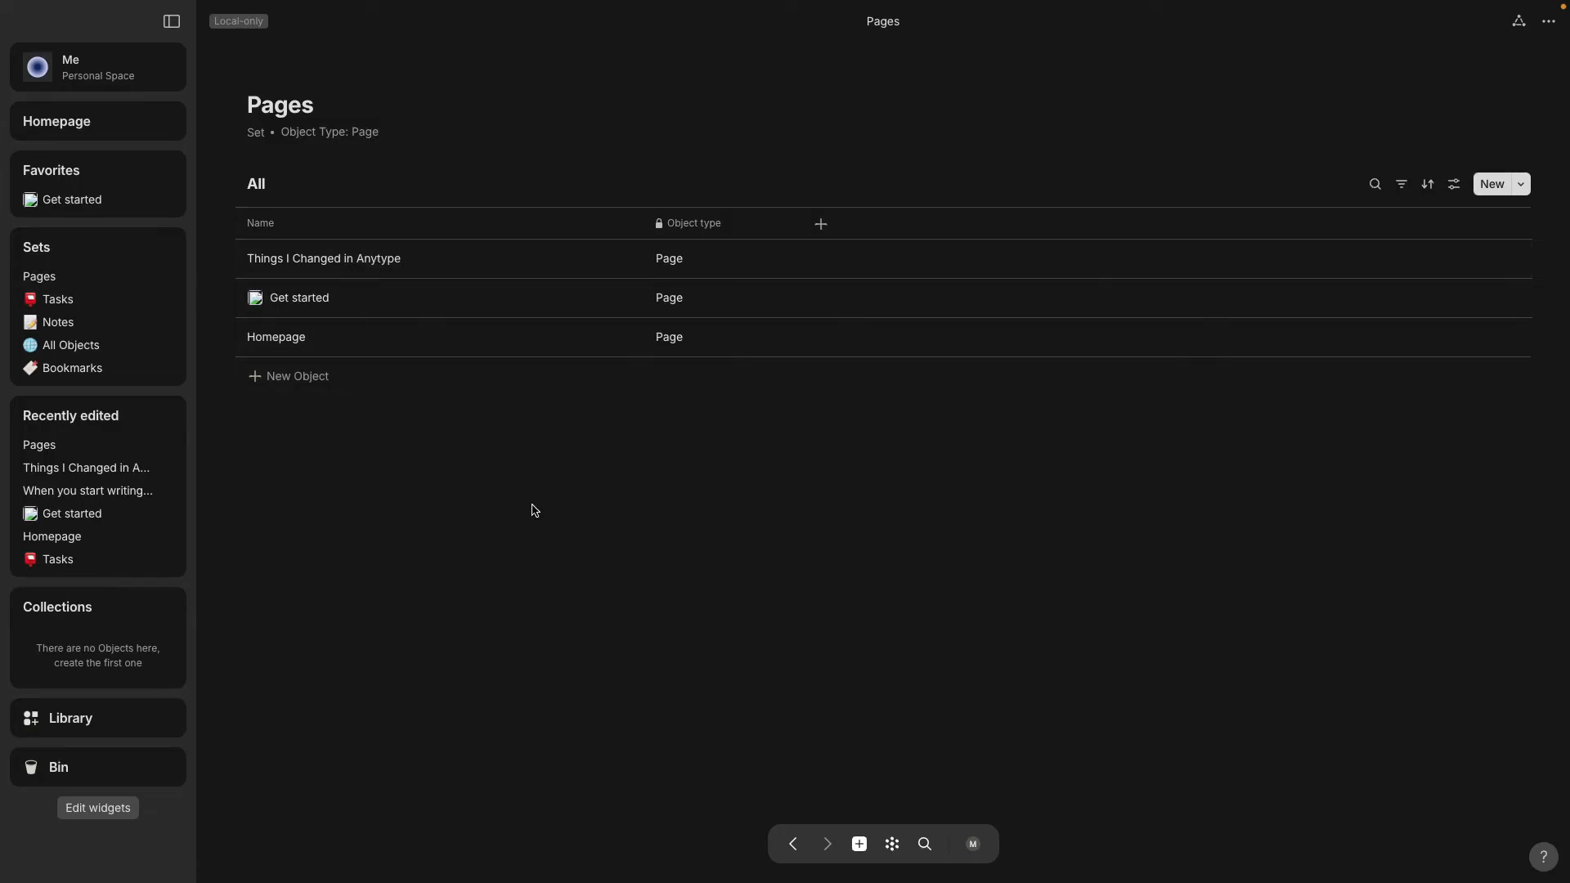
click(125, 130)
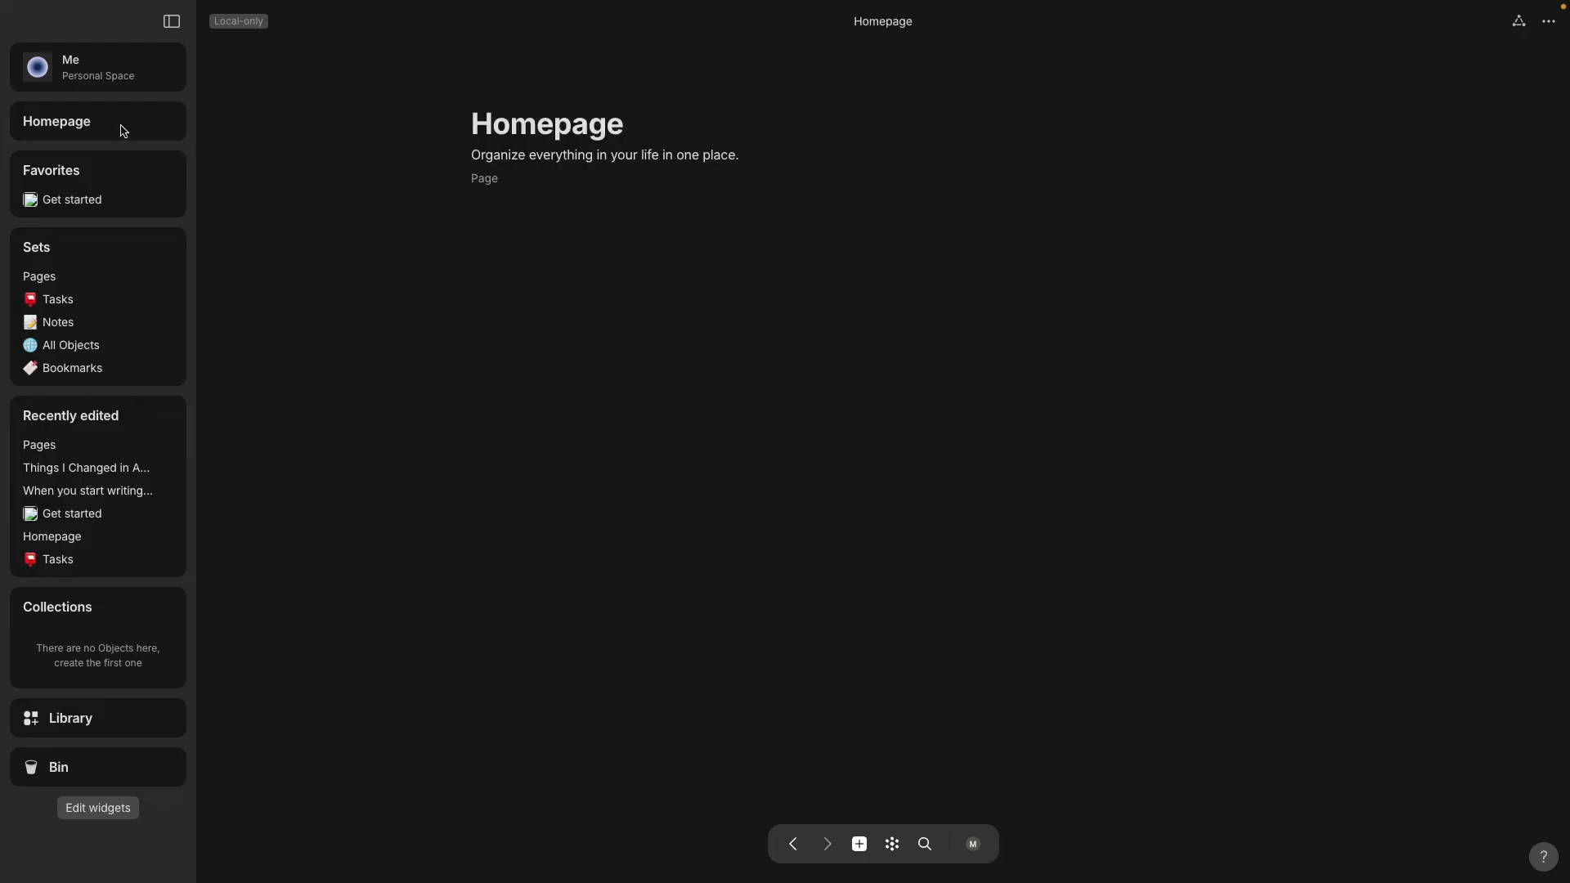
From the graph, open 'Things I Changed in Anytype' and link it to the editable-title note.
click(892, 844)
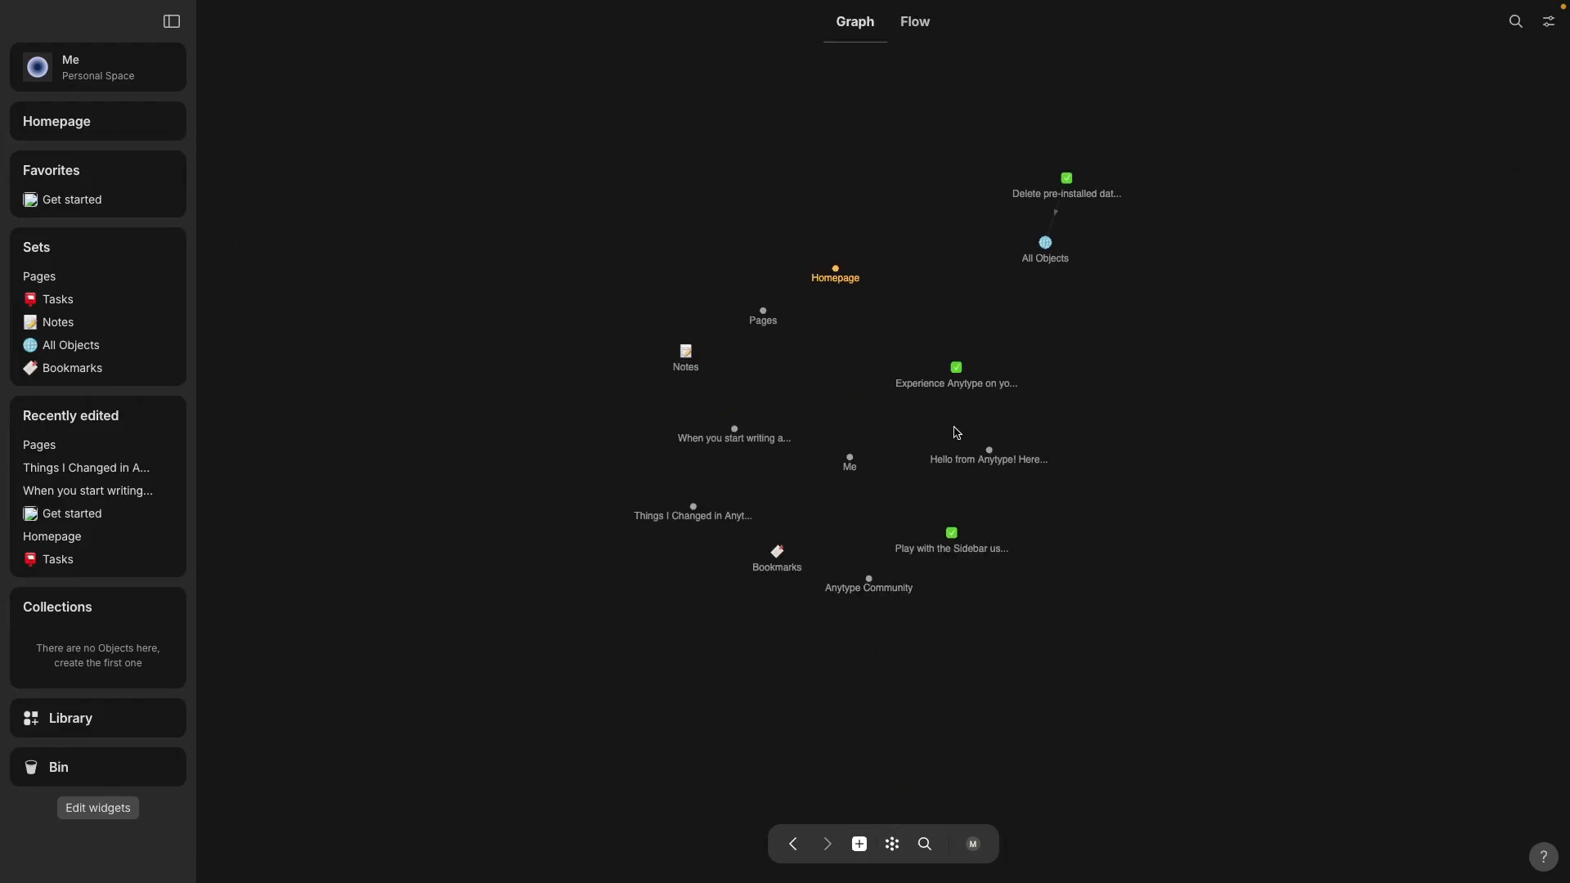
click(694, 513)
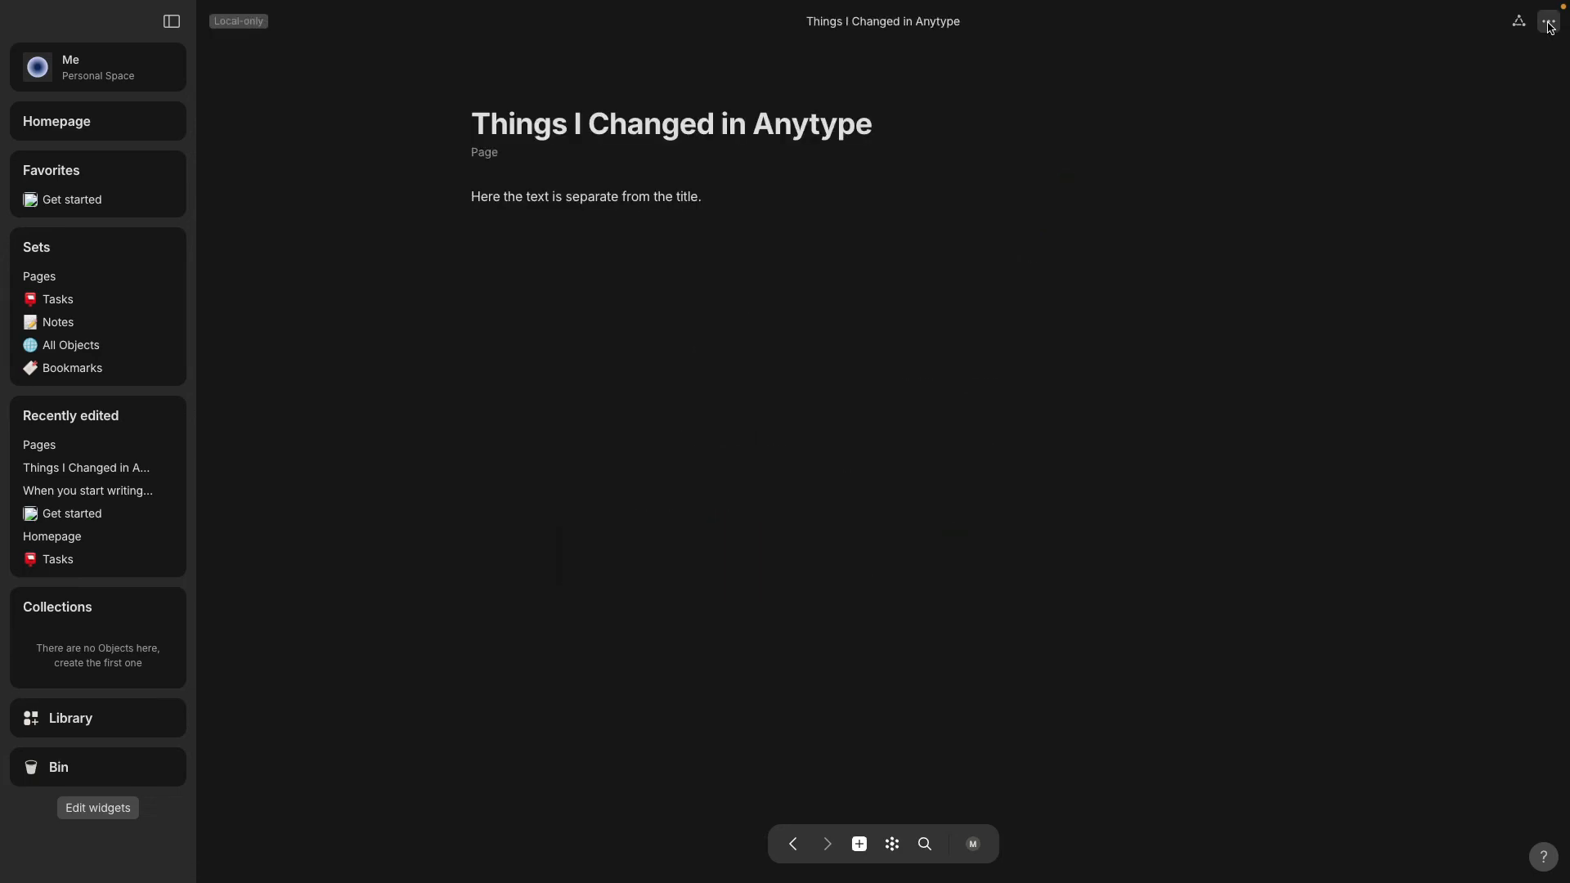
click(1549, 24)
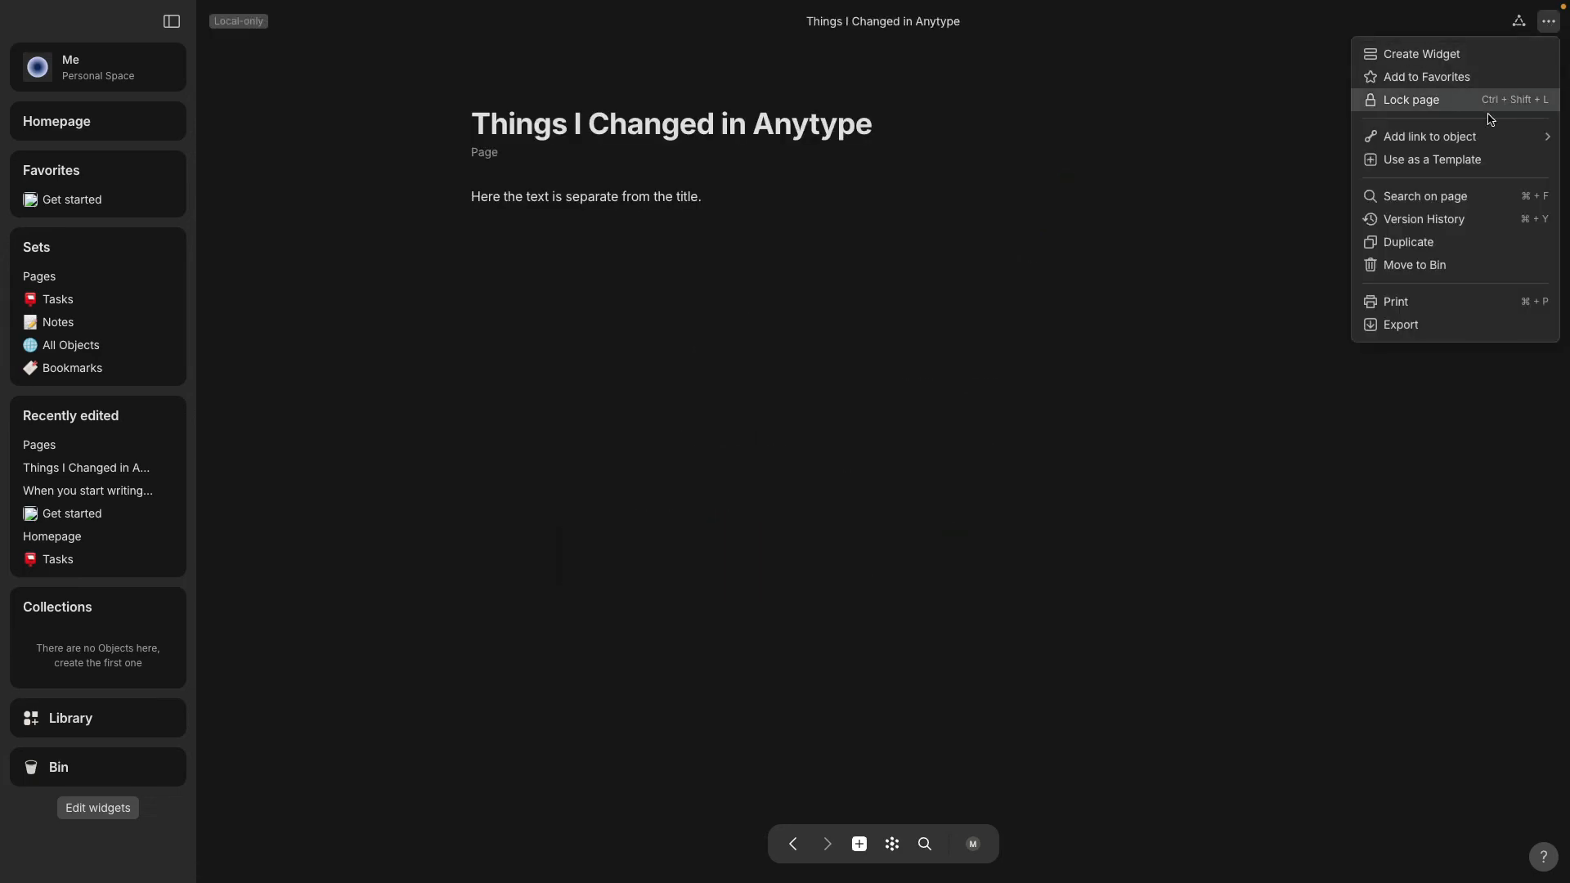
mouse_move(1477, 139)
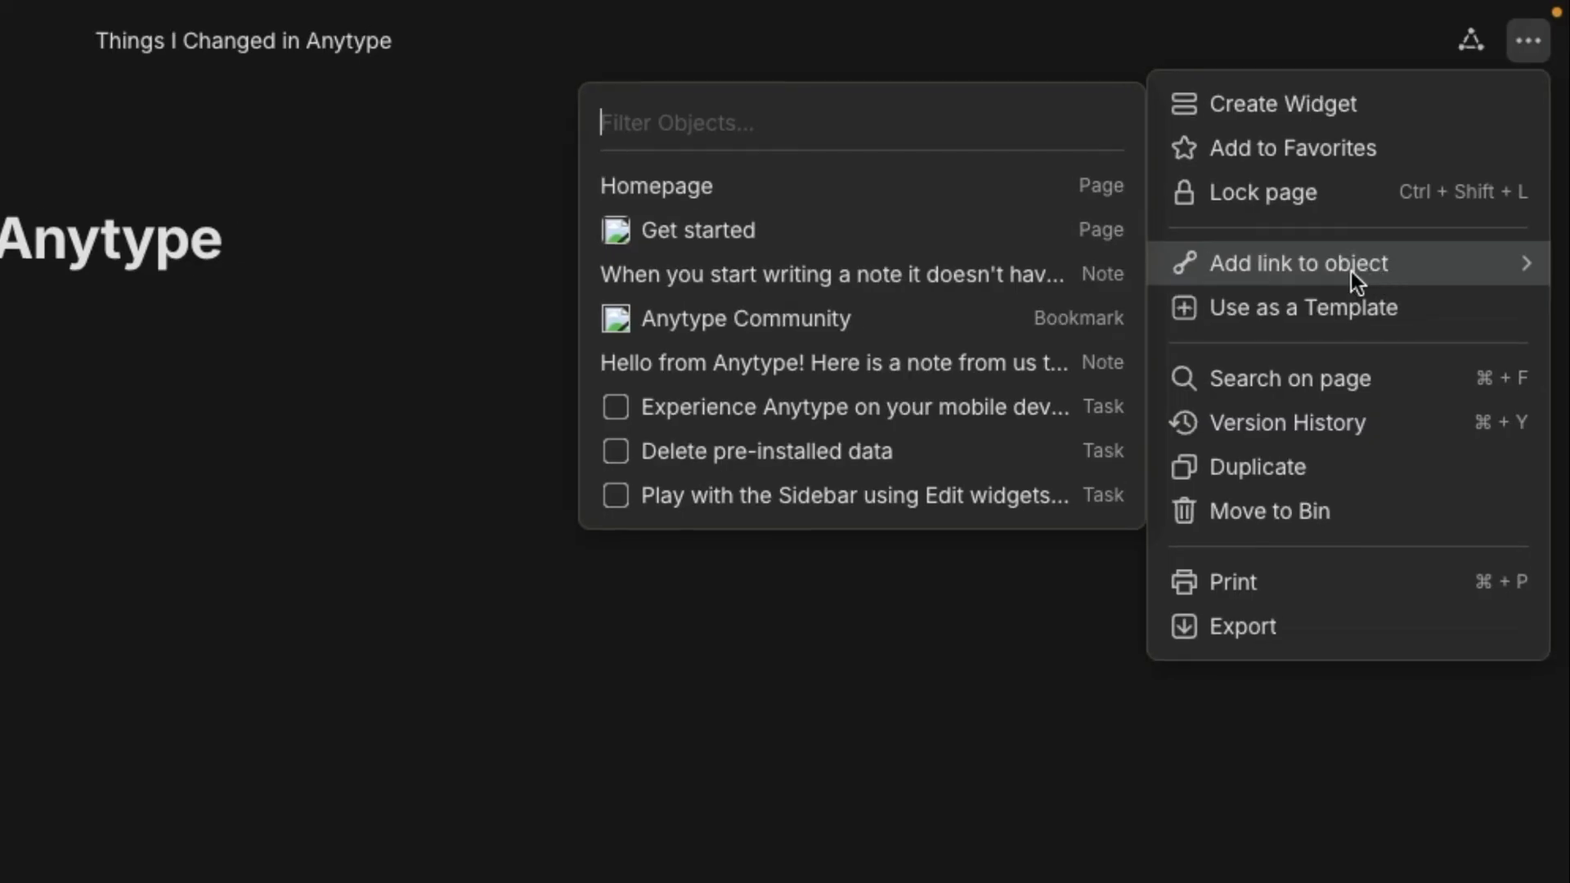
click(931, 278)
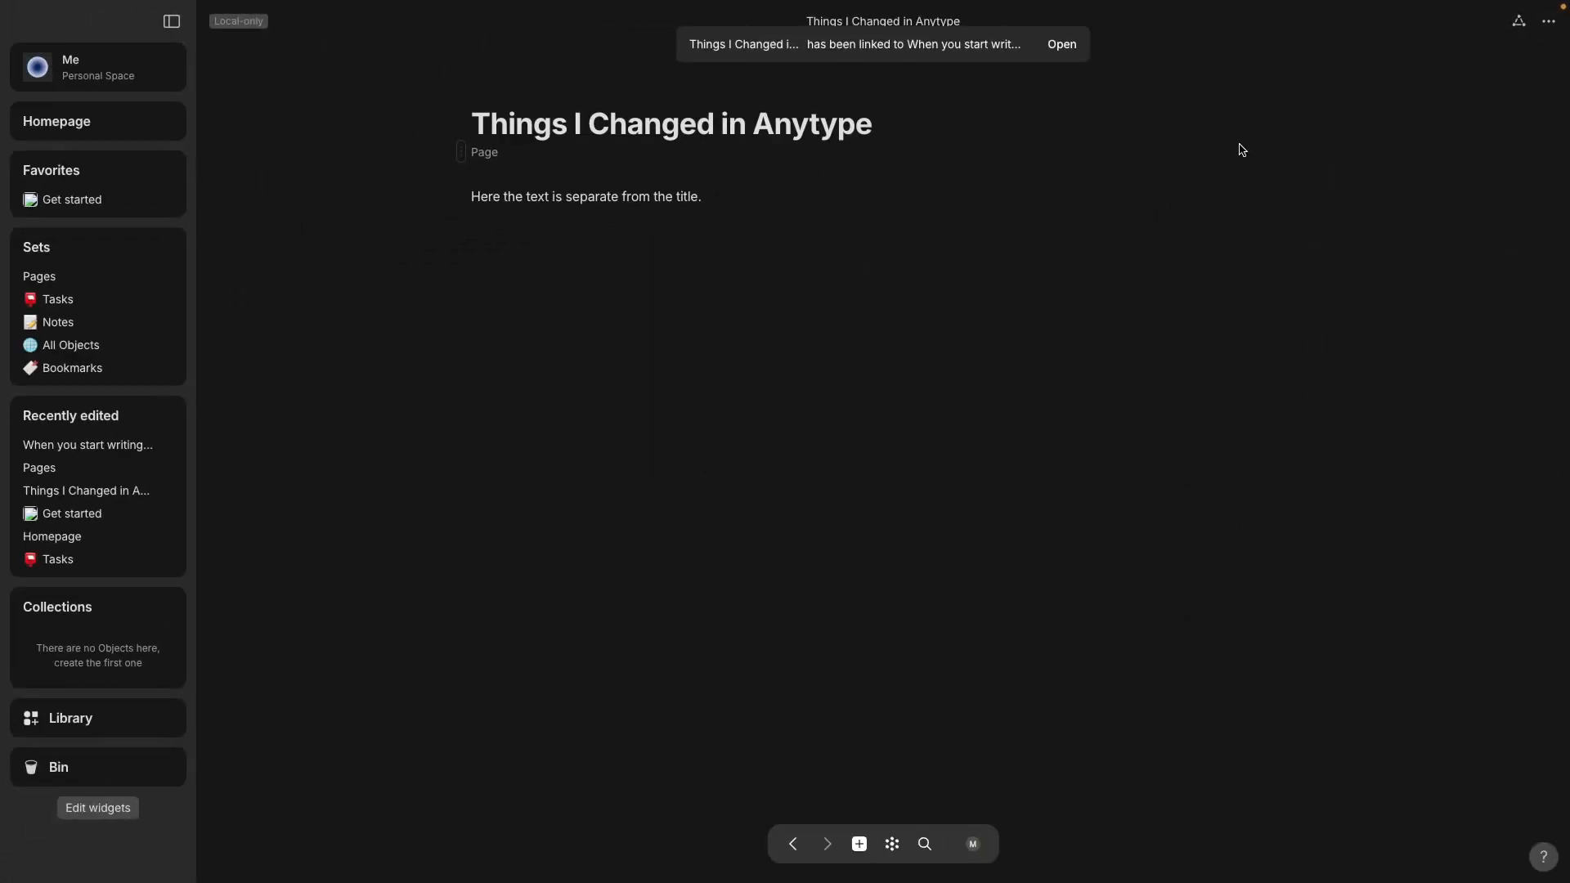
View the graph, then go to the 'Things I Changed in Anytype' page and show its outgoing links.
click(893, 845)
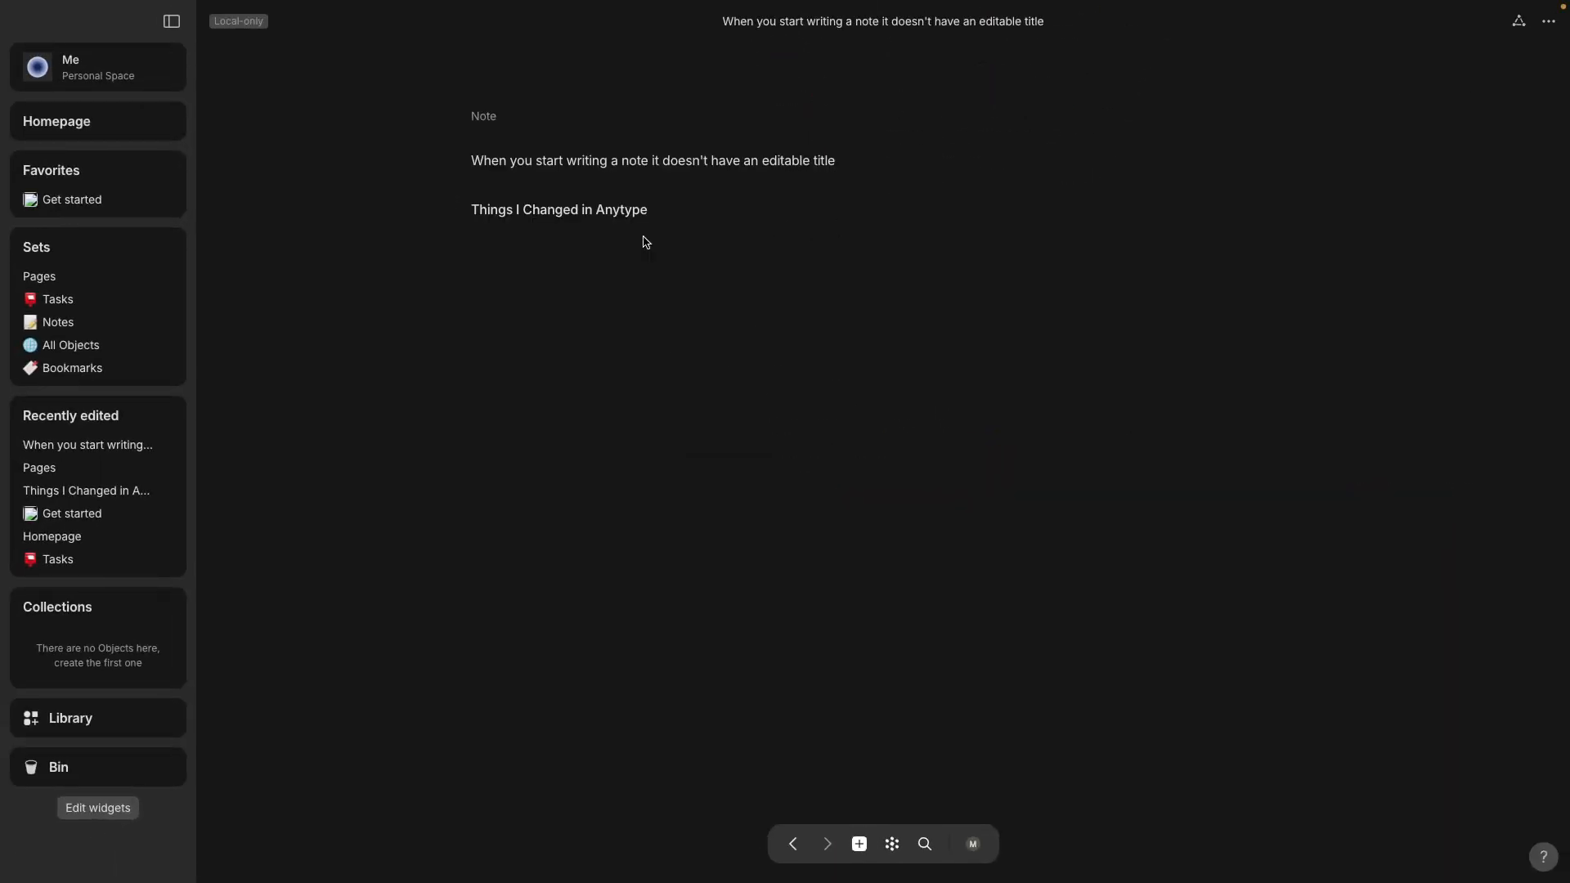
mouse_move(561, 217)
click(597, 214)
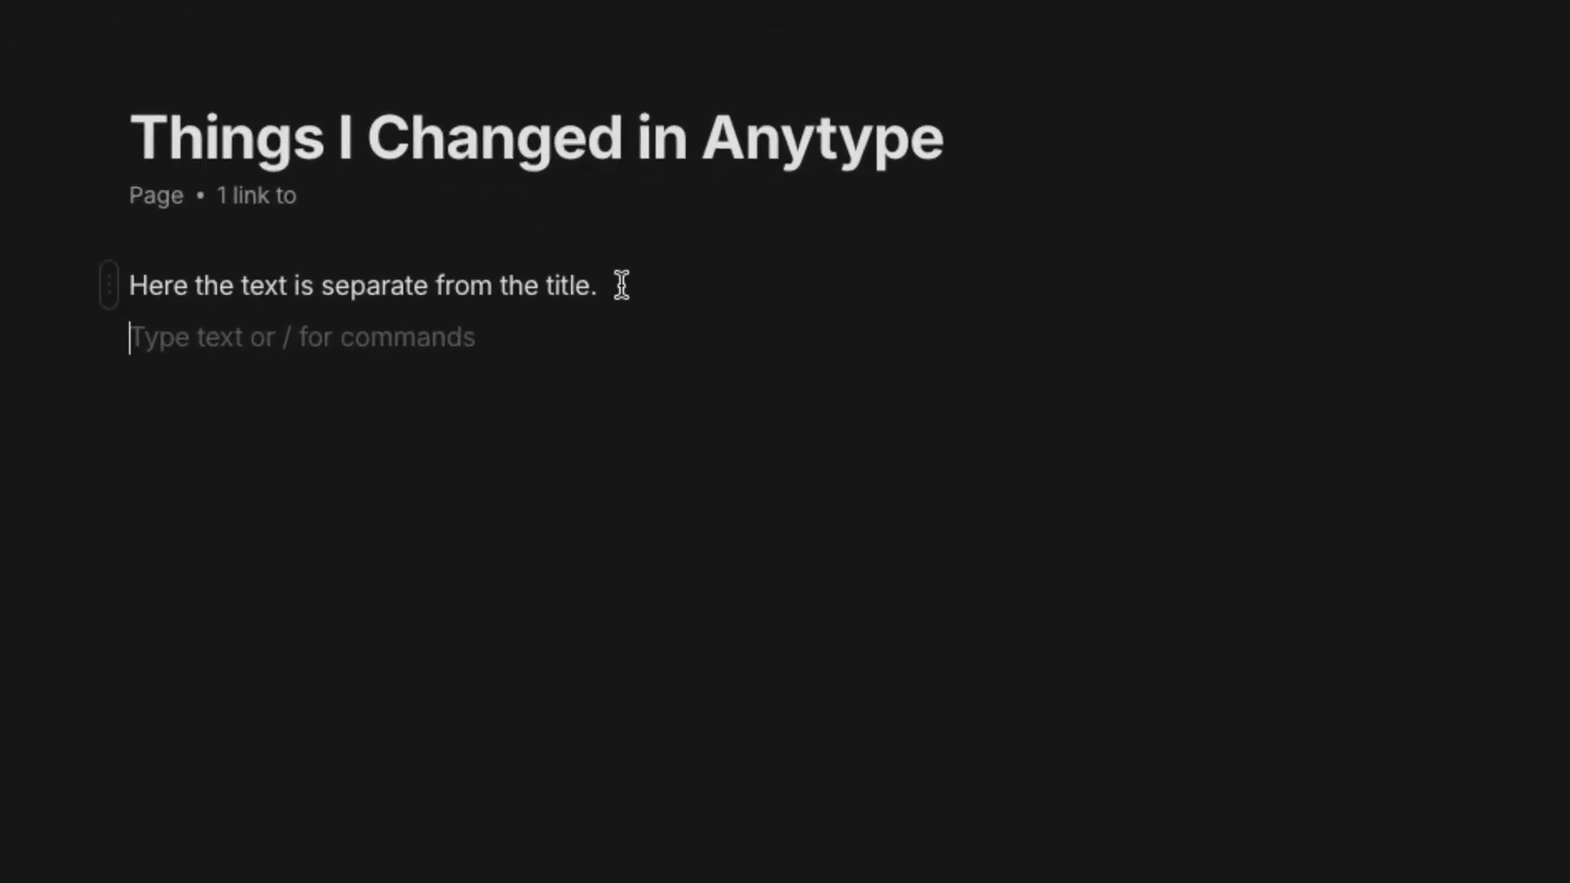
click(280, 214)
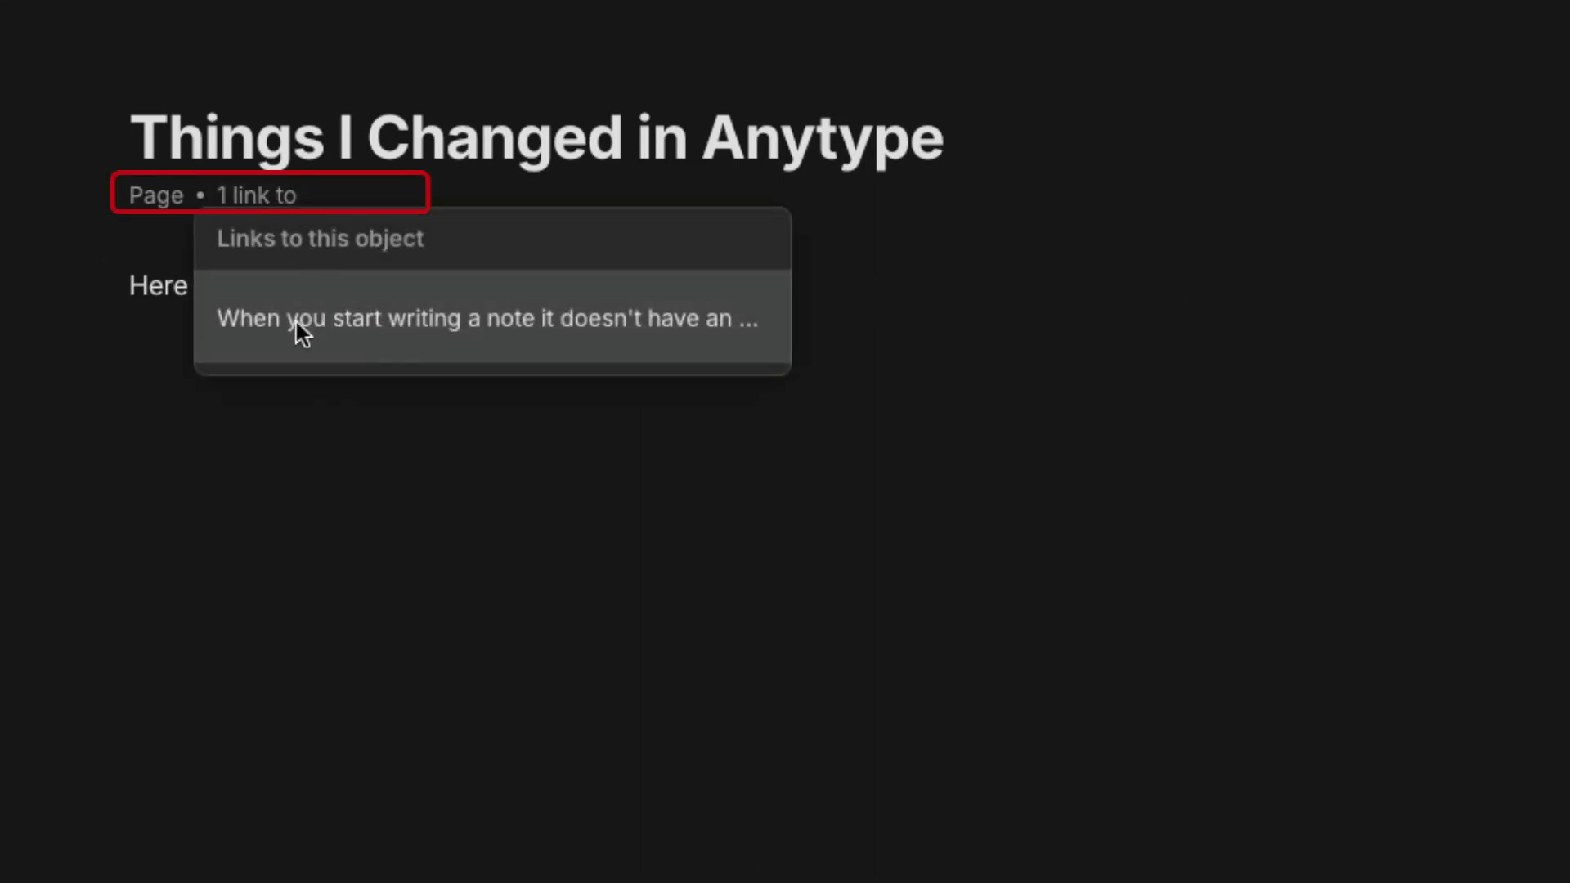
Delete the 'Things I Changed in Anytype' link block from the note that links to it.
click(1549, 21)
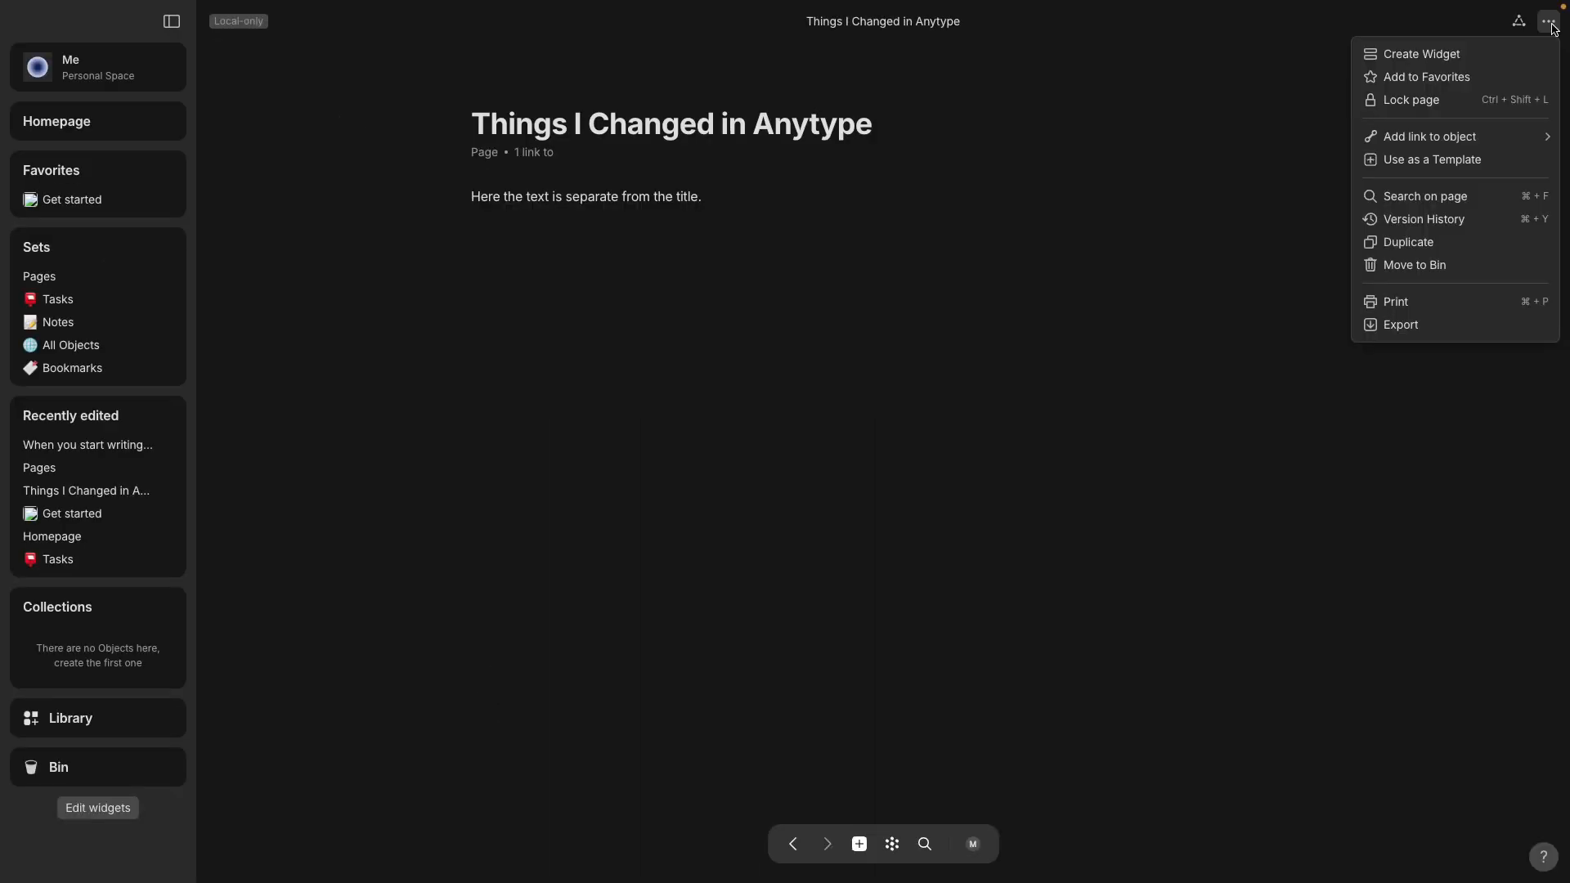
click(537, 160)
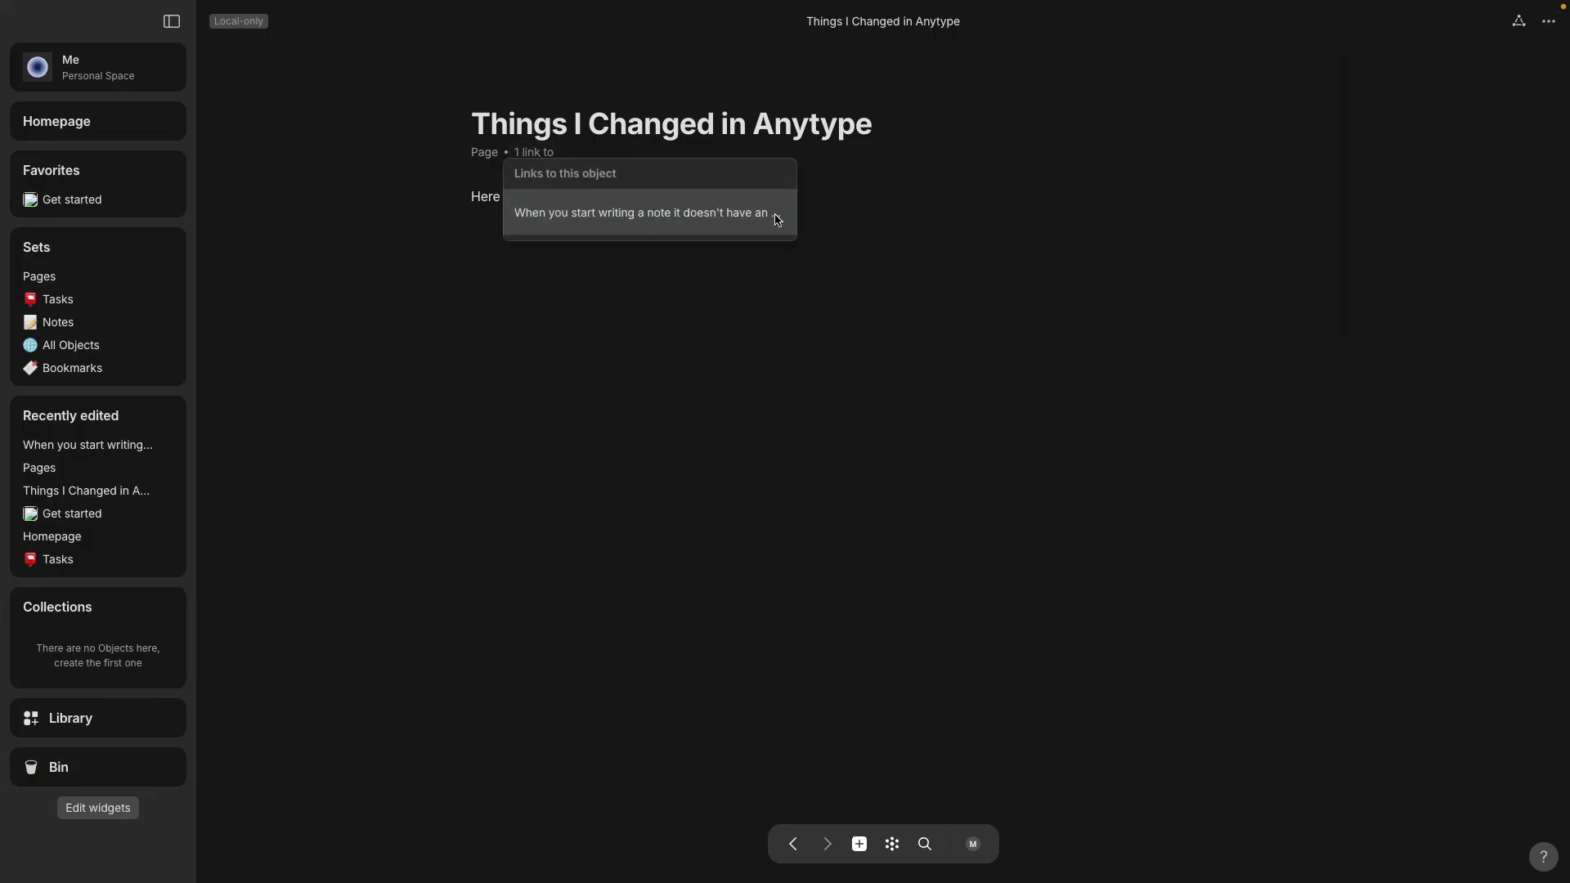
click(784, 216)
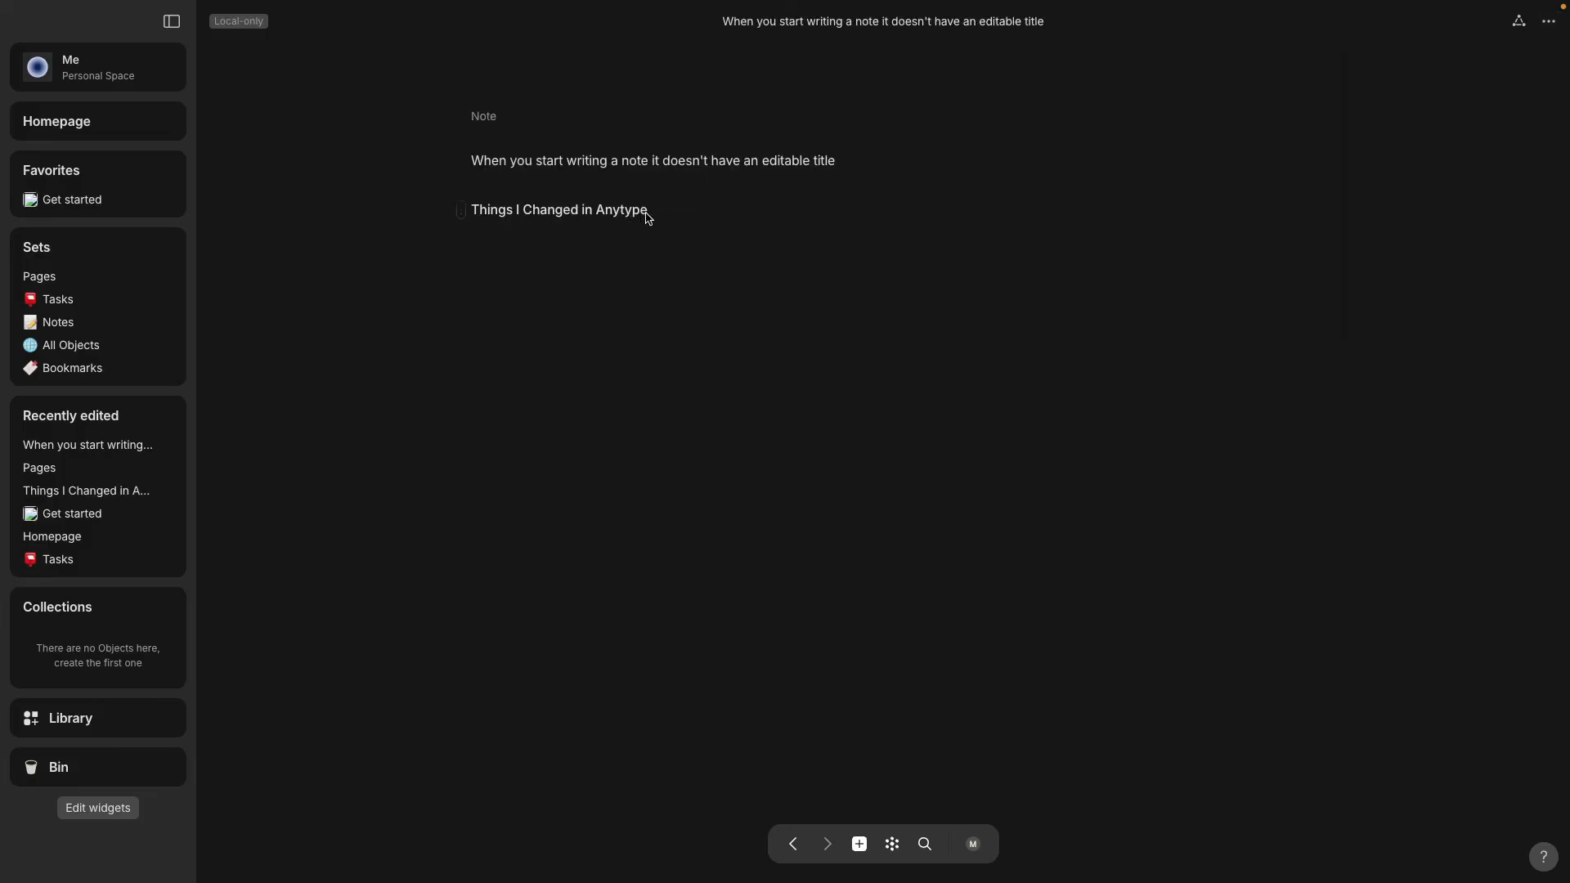
click(462, 214)
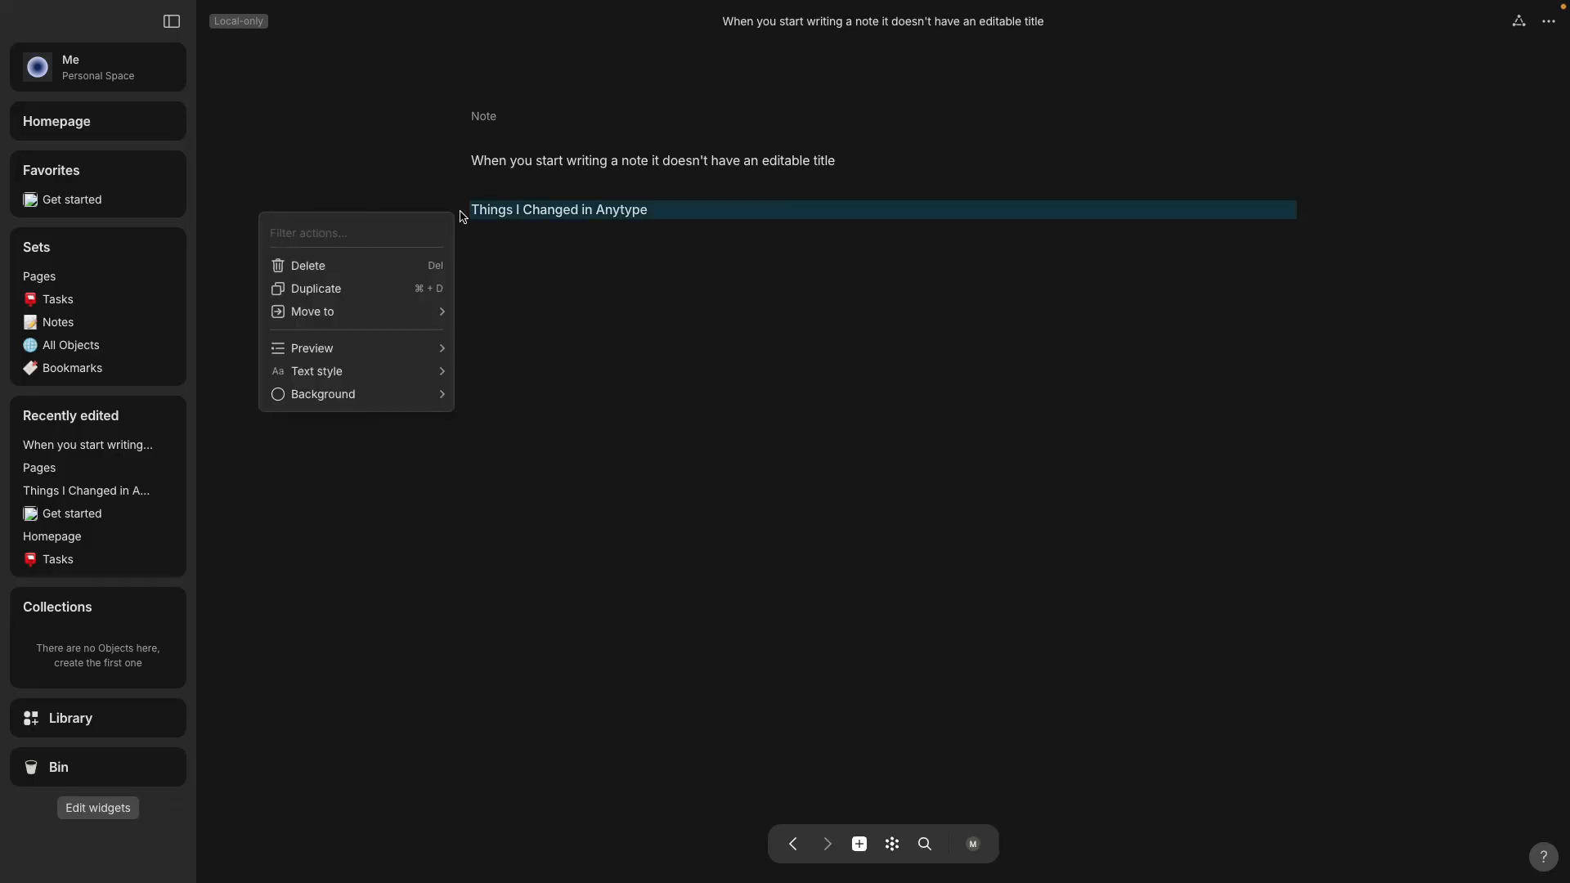
click(308, 266)
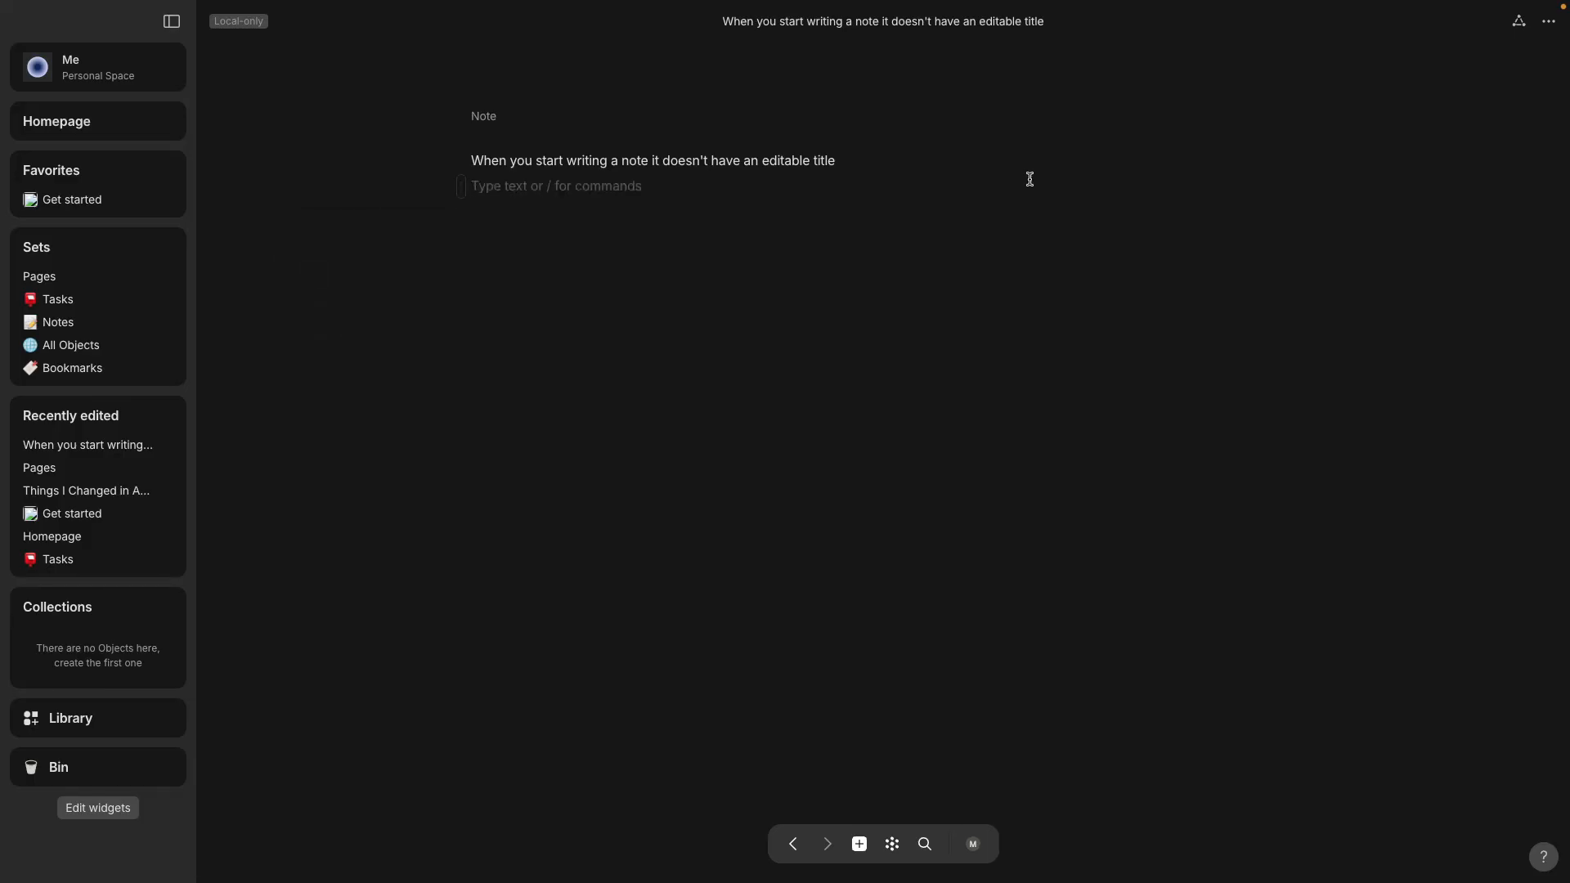
Check the note's relations, then display the graph of all objects.
click(1518, 22)
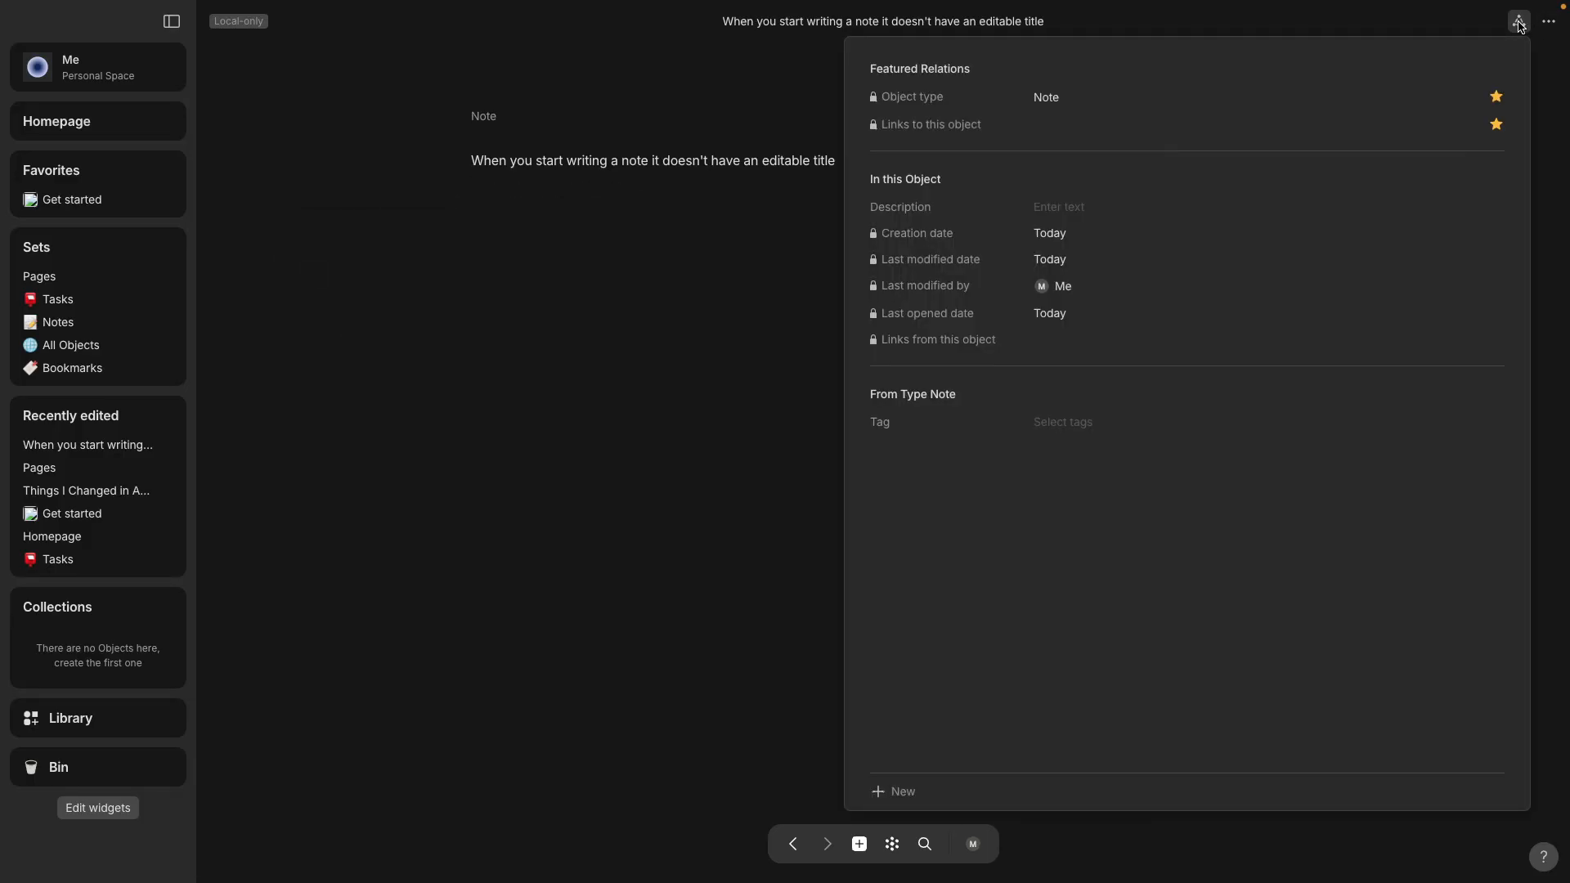
click(604, 357)
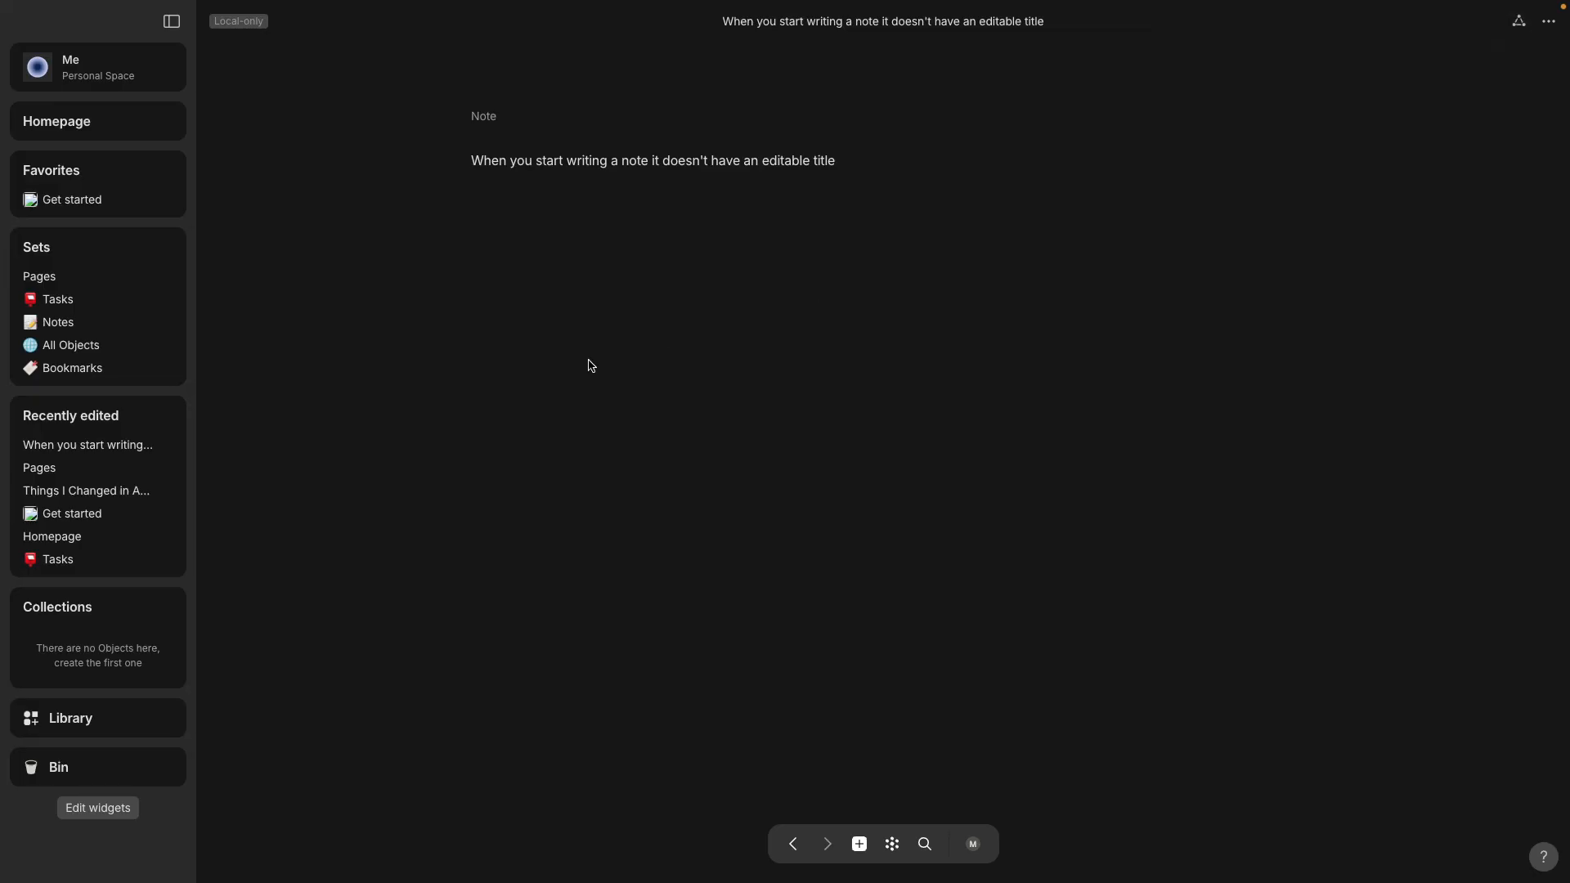
click(893, 846)
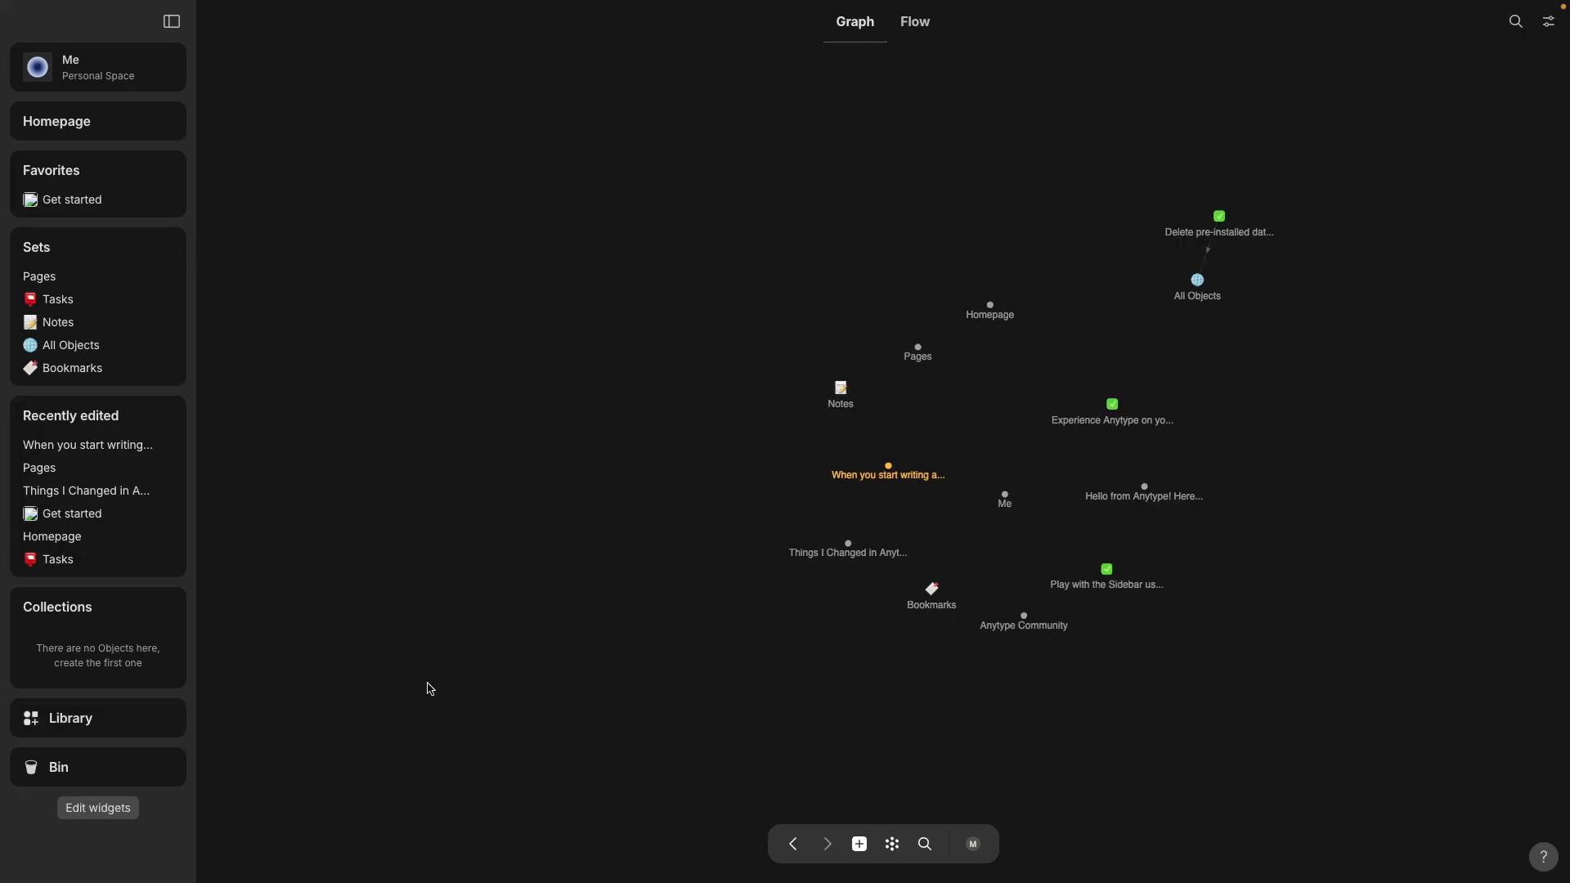
Create a new untitled collection from the Collections widget in the sidebar.
mouse_move(146, 609)
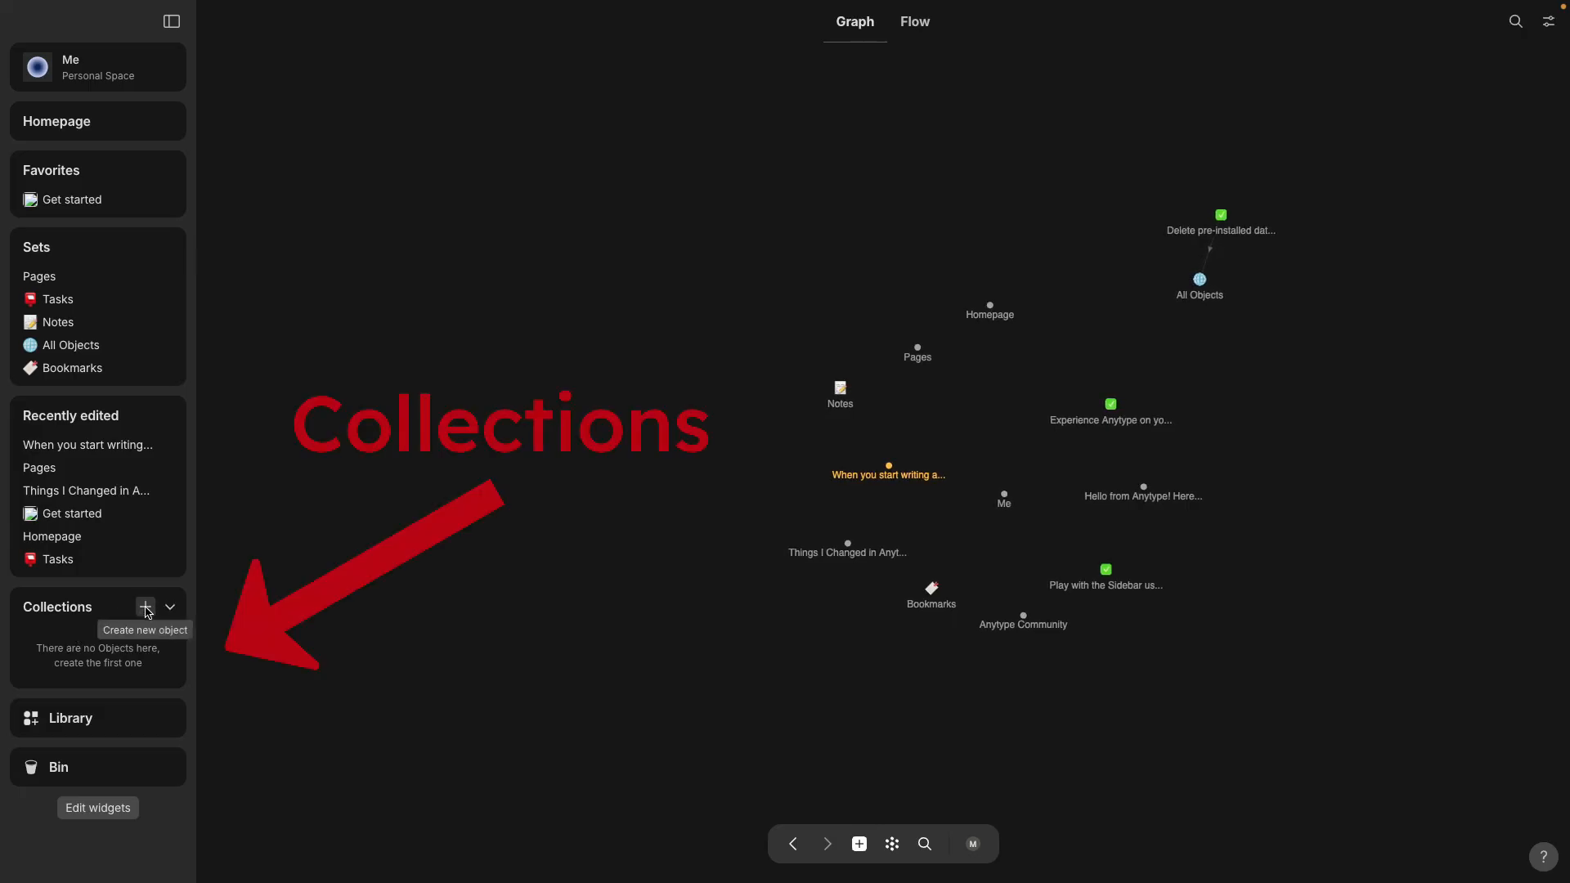
click(146, 610)
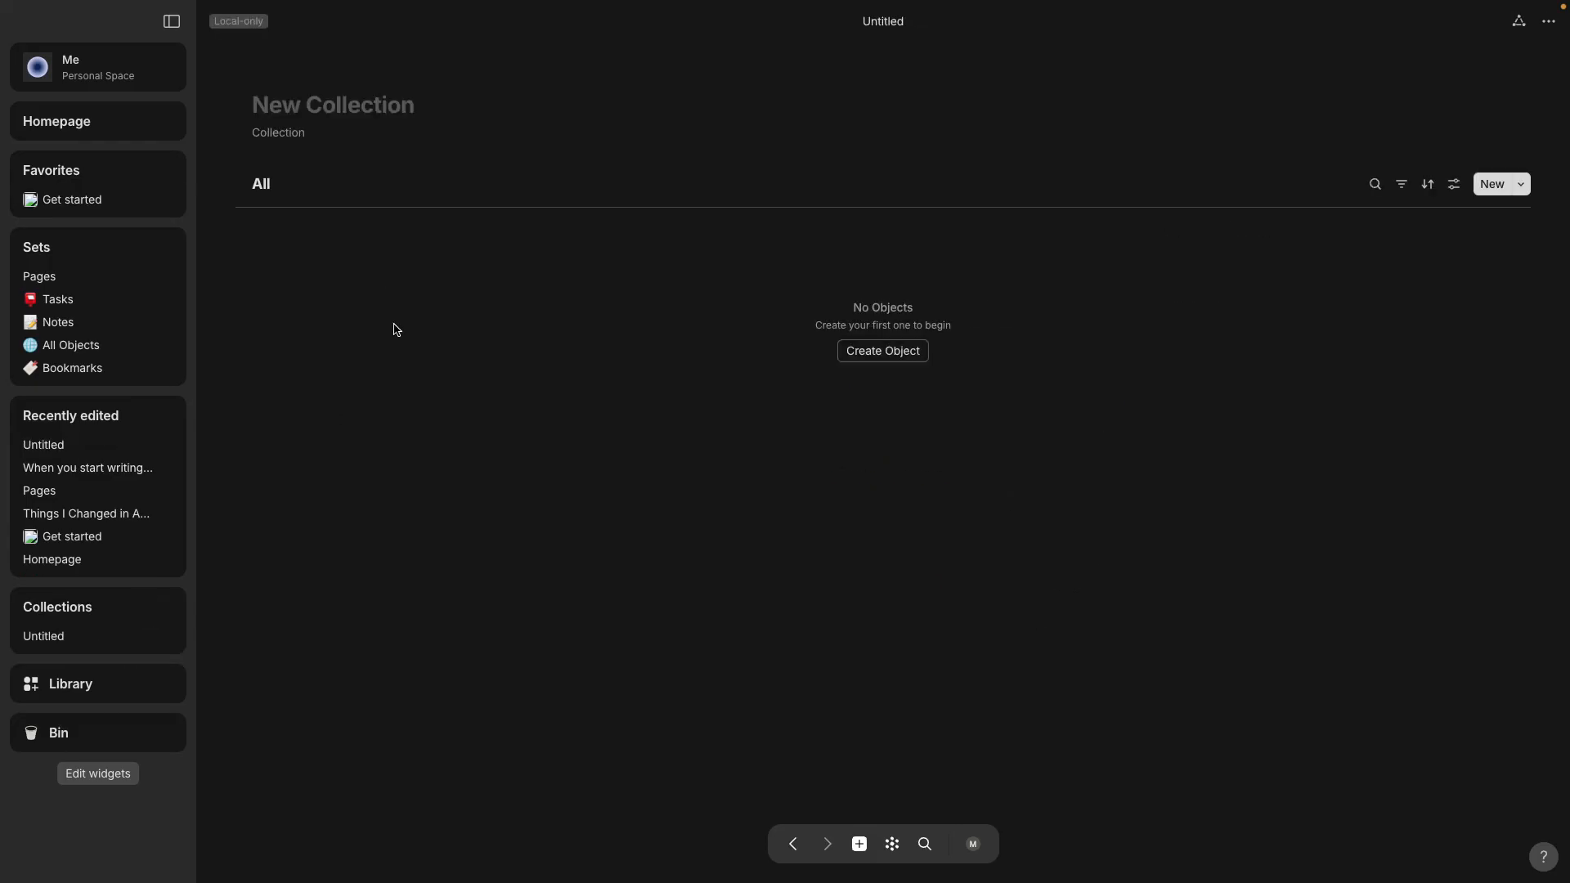
Title the new collection 'Anytype App' and return to the Notes set.
text(Anyt)
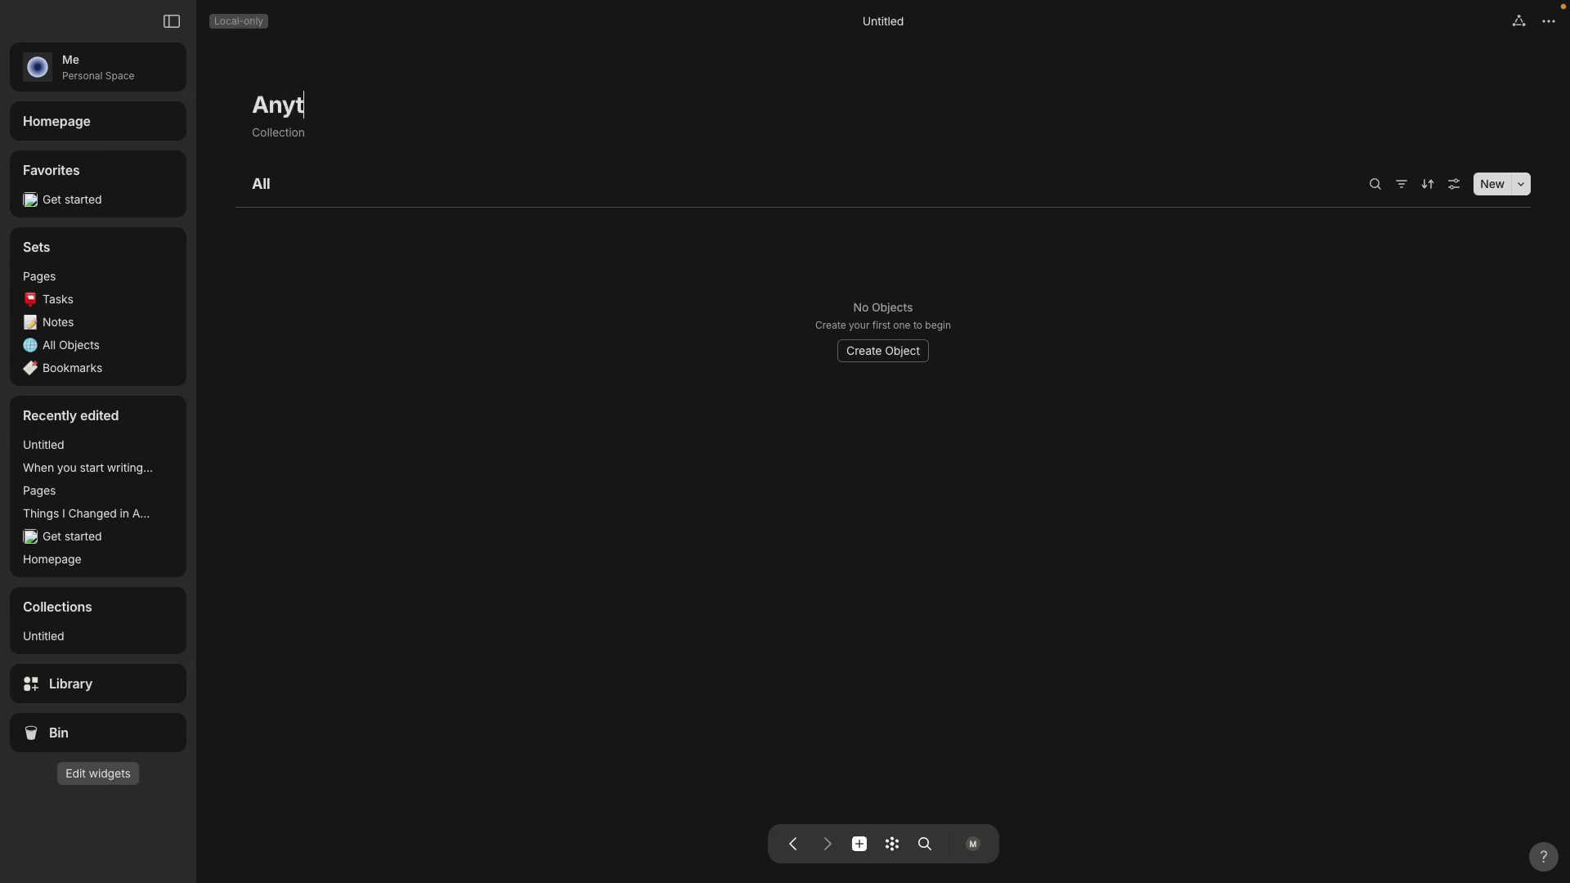
text(ype App)
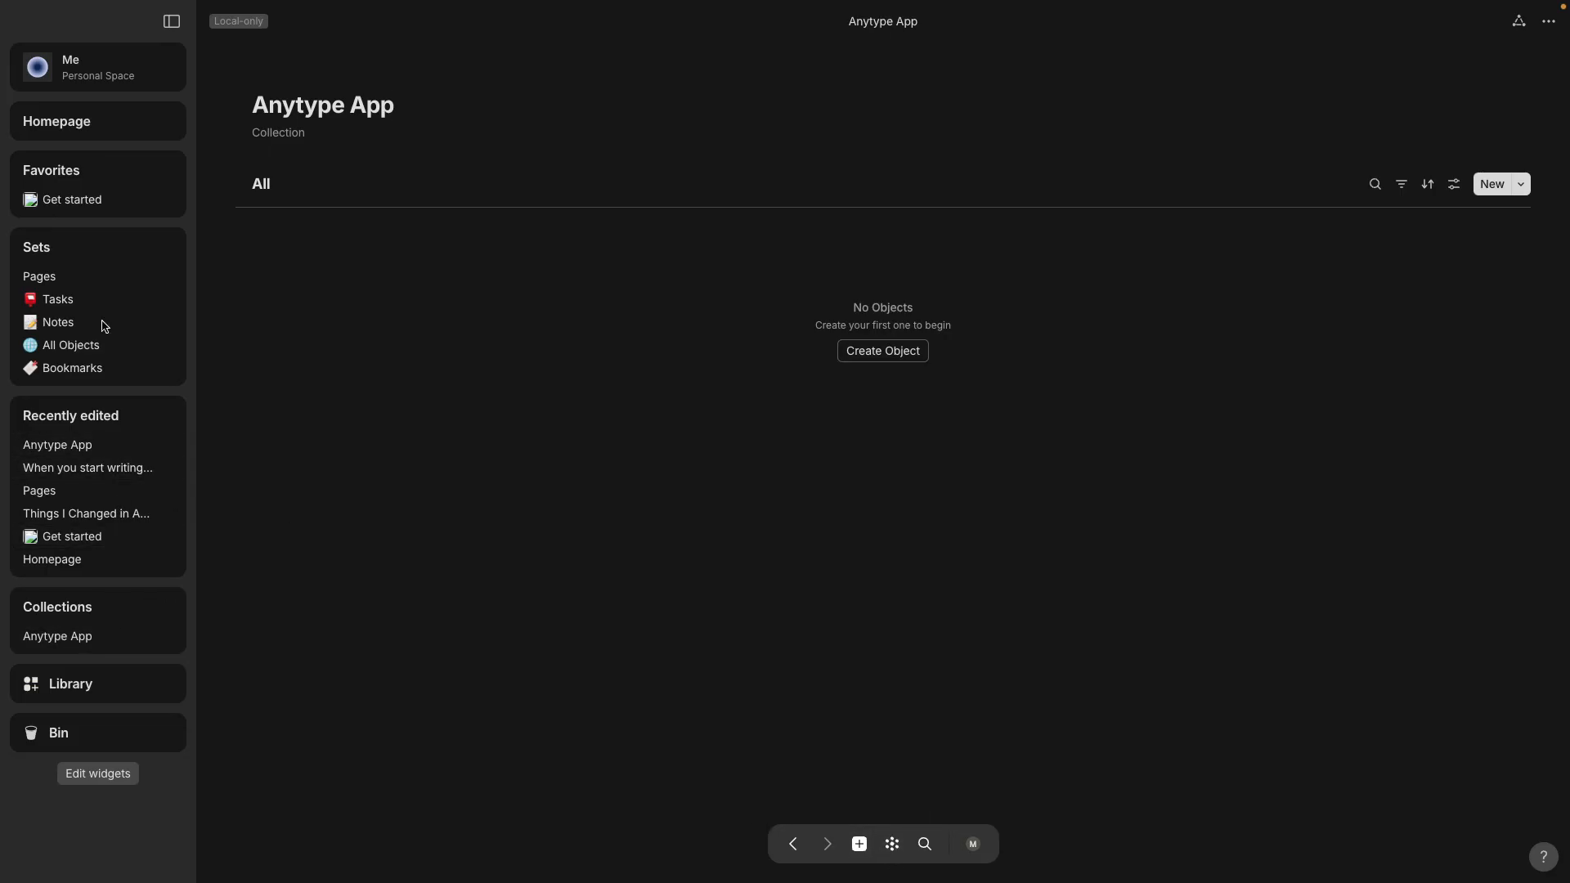
click(56, 323)
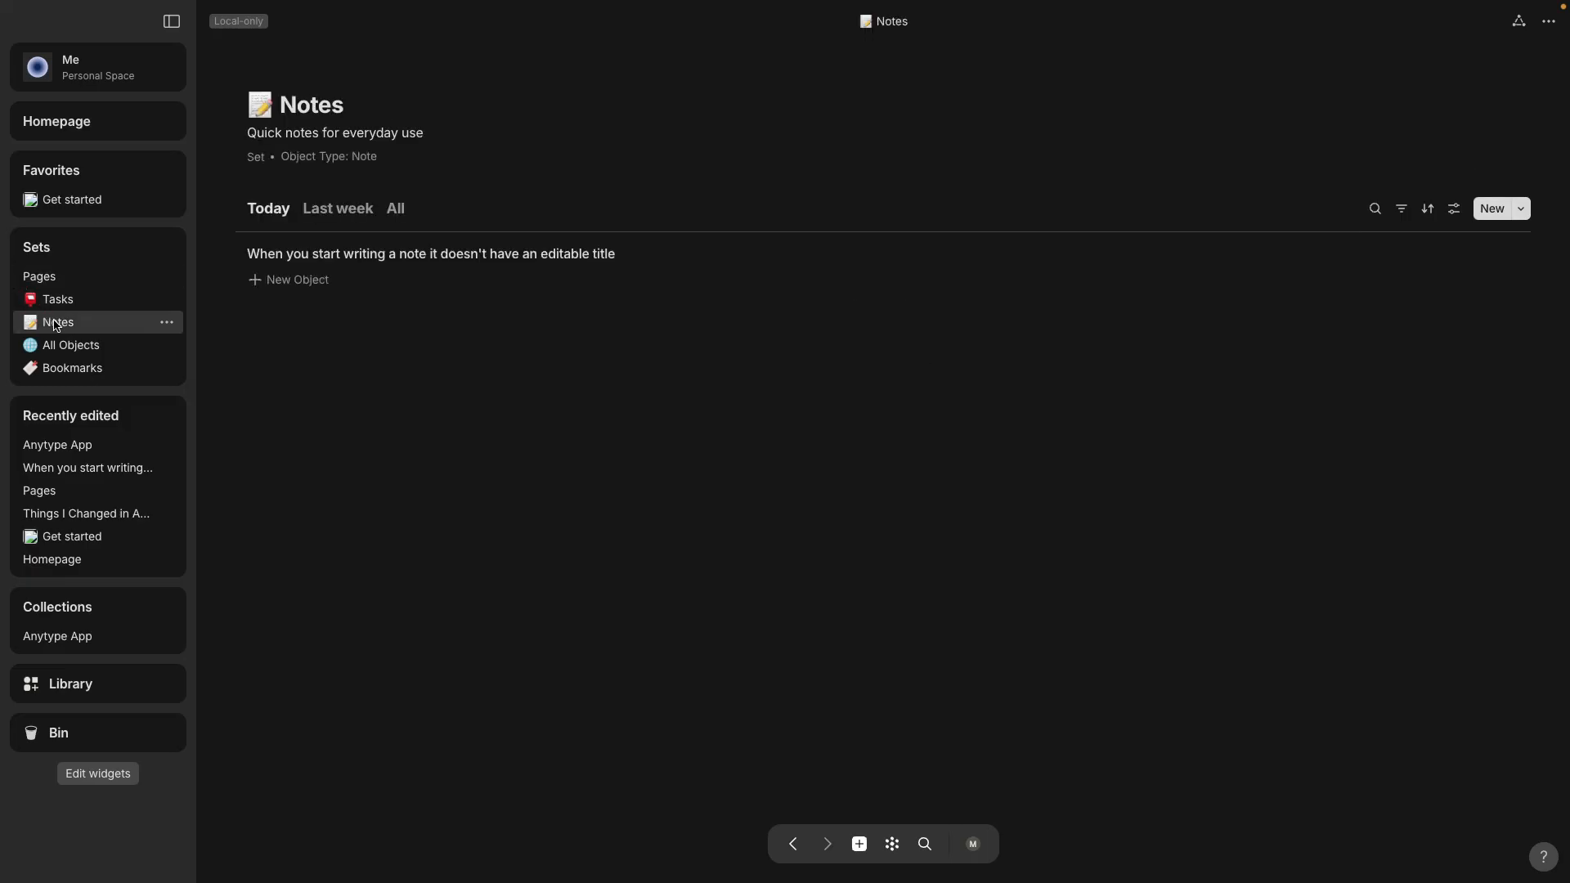
Add the note 'When you start writing…' to the Anytype App collection and view that collection.
click(384, 255)
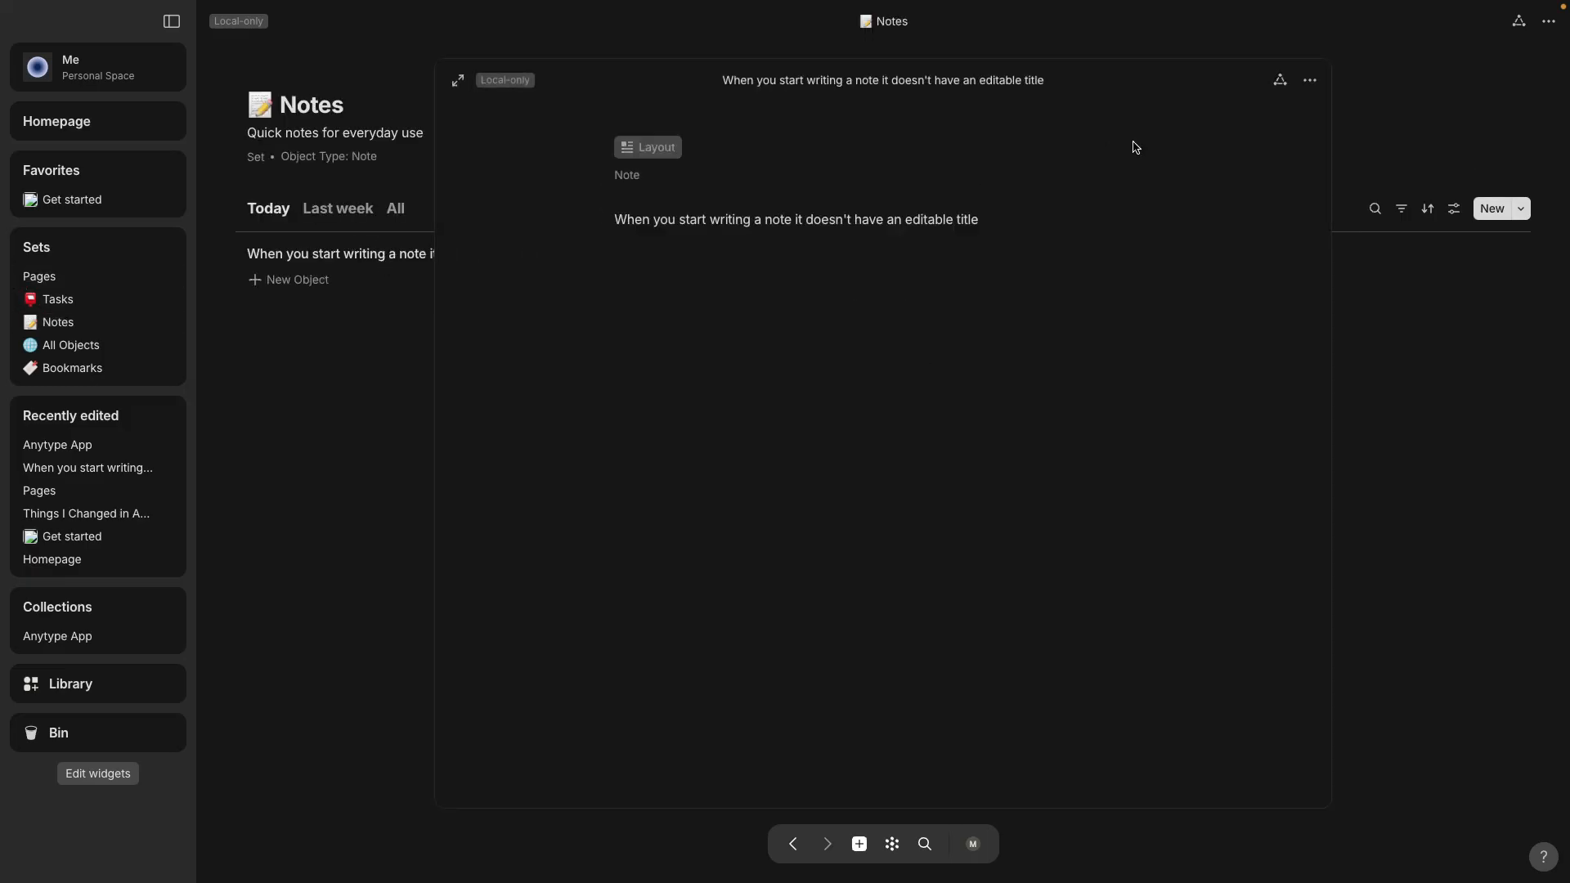
click(1336, 97)
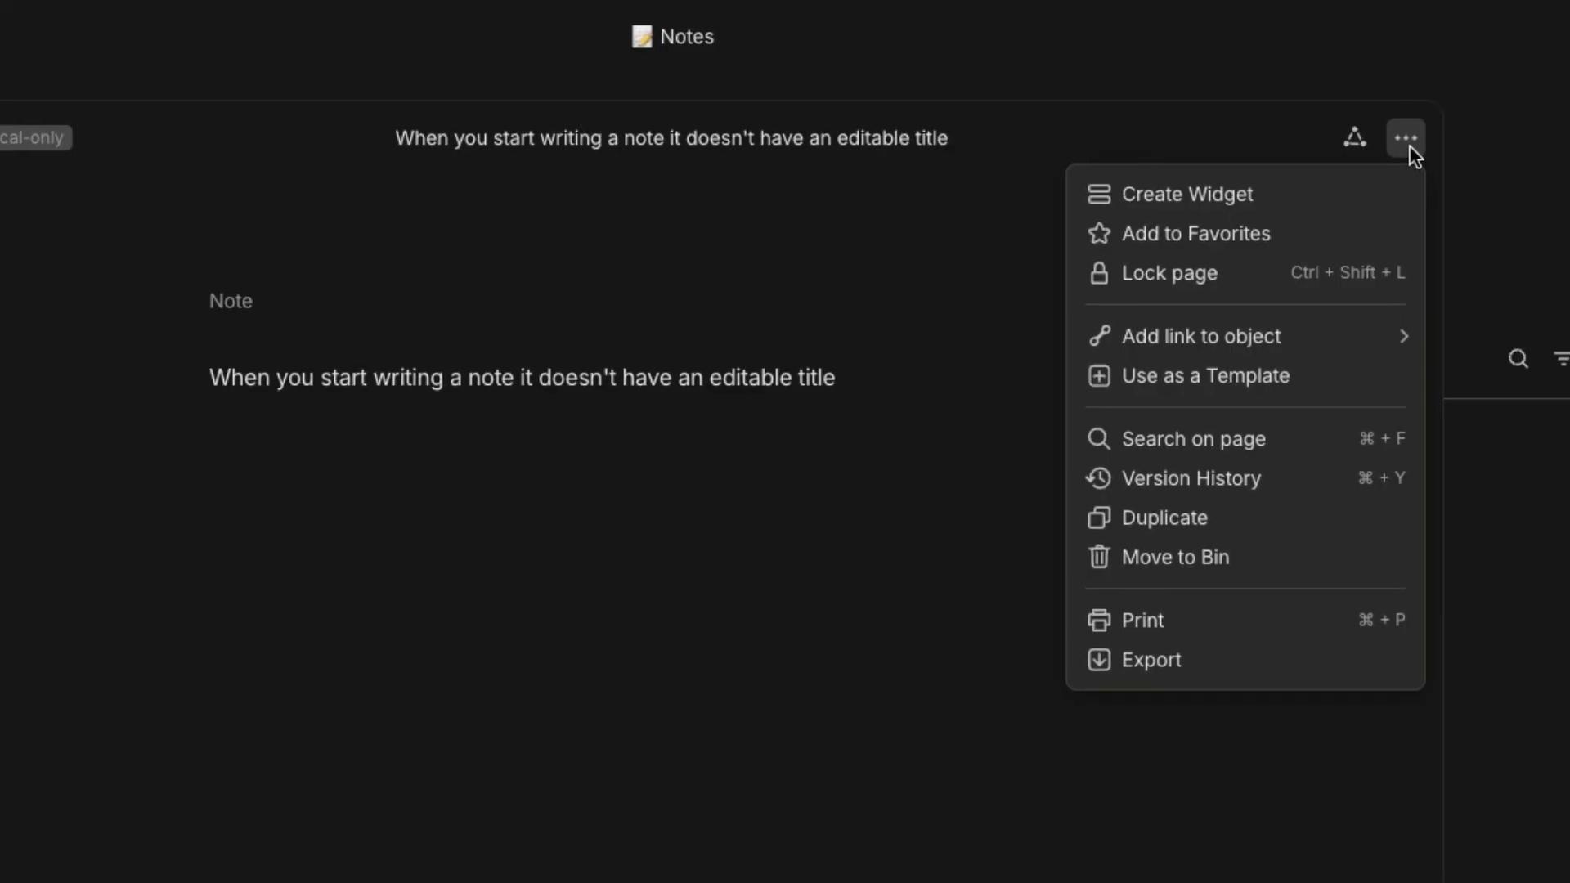
mouse_move(1316, 337)
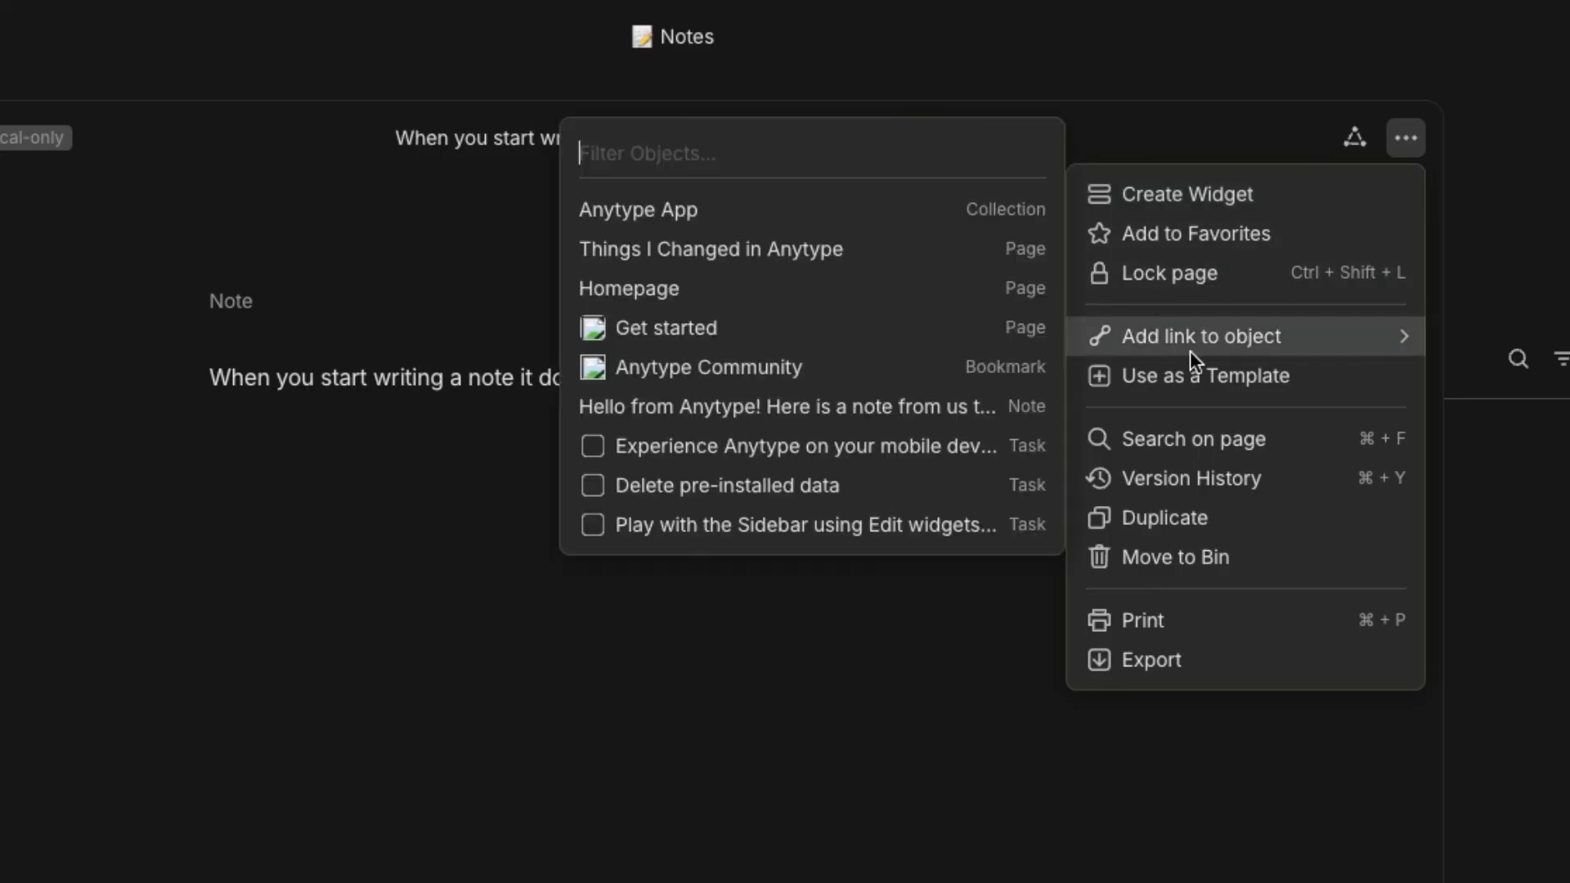
click(893, 211)
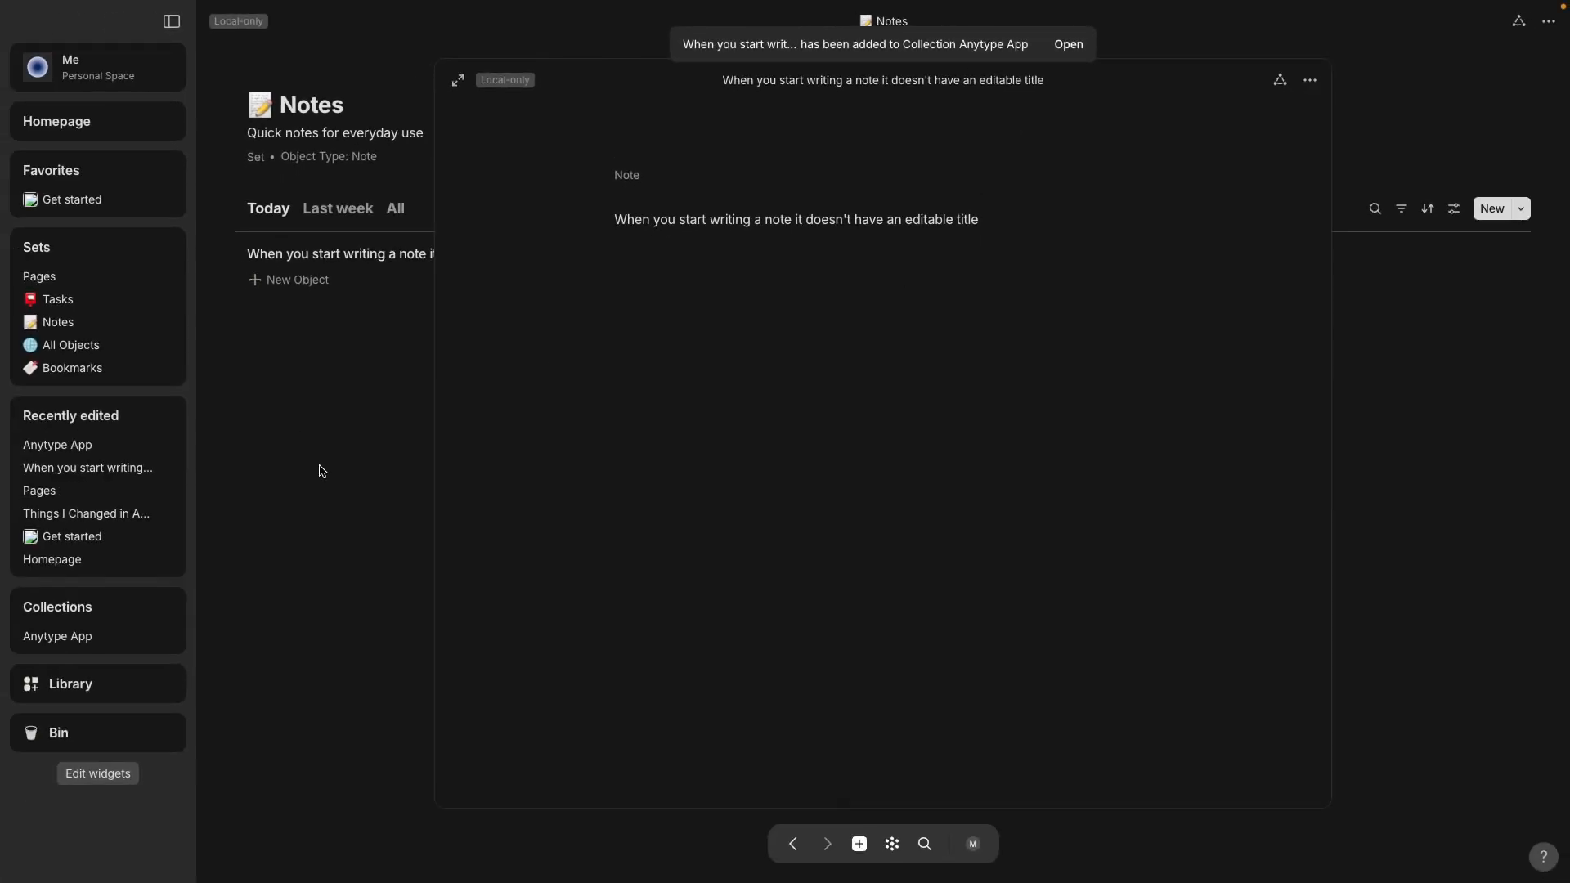
click(73, 643)
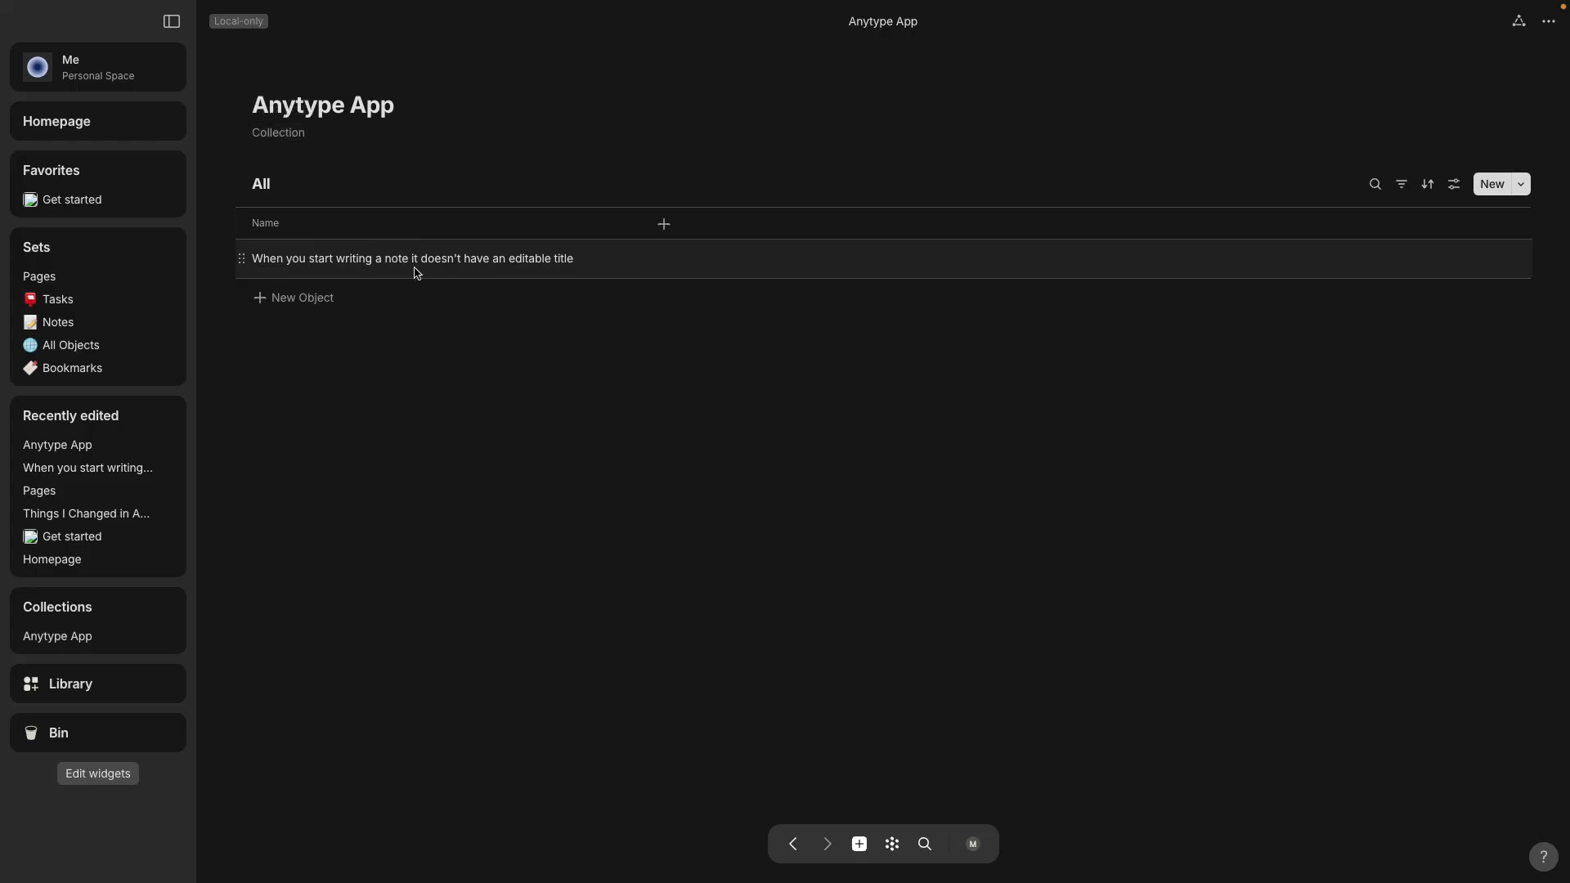
click(90, 514)
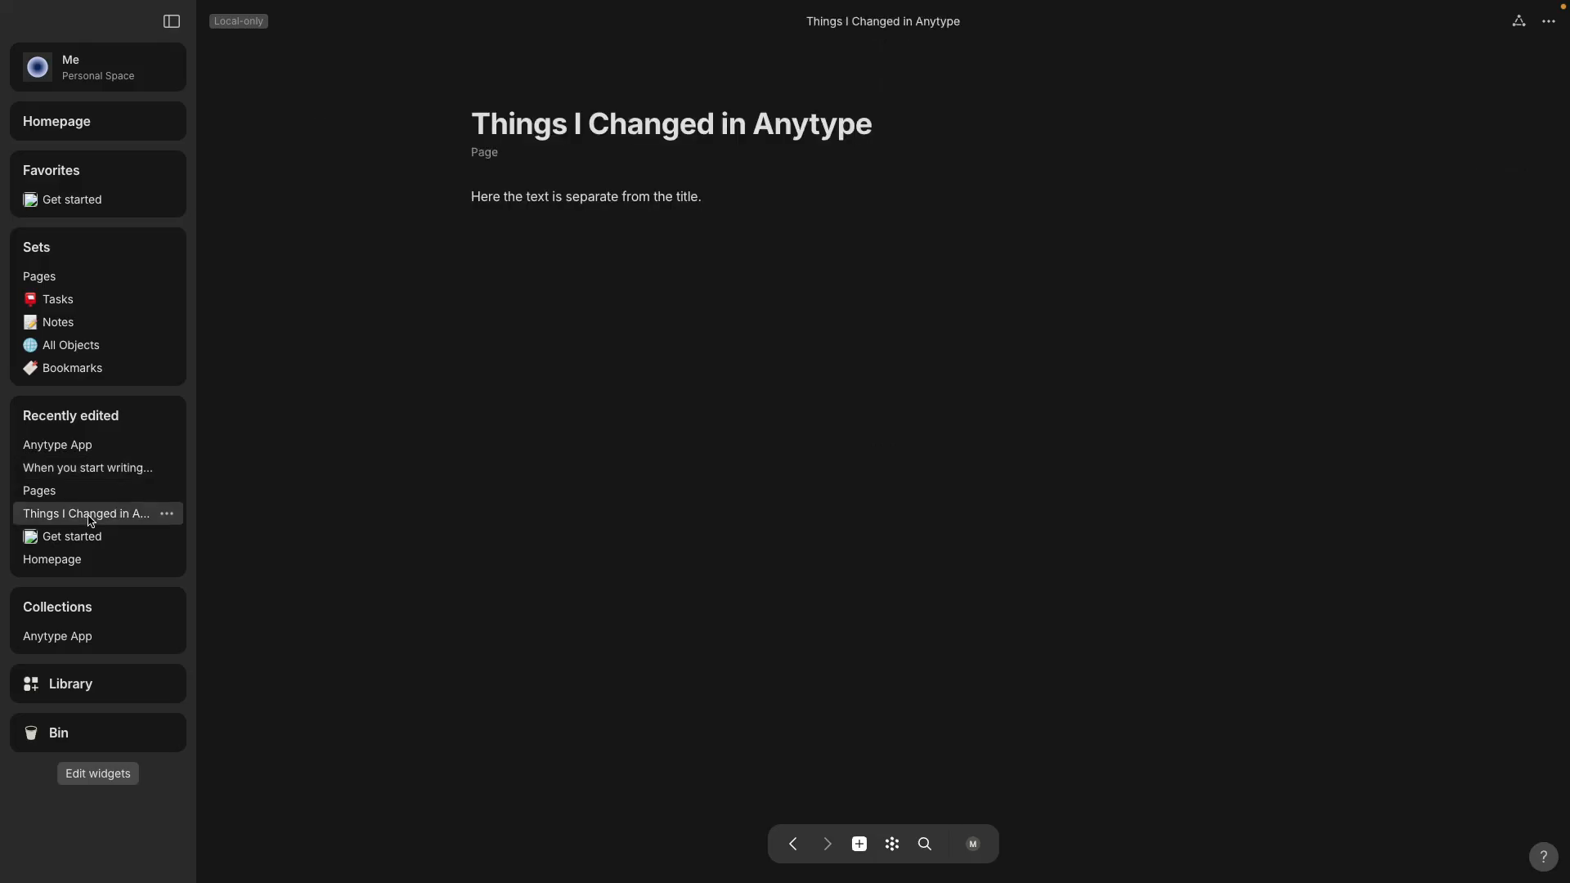
Add the 'Things I Changed in Anytype' page to the Anytype App collection and open the collection.
click(1549, 23)
mouse_move(1479, 140)
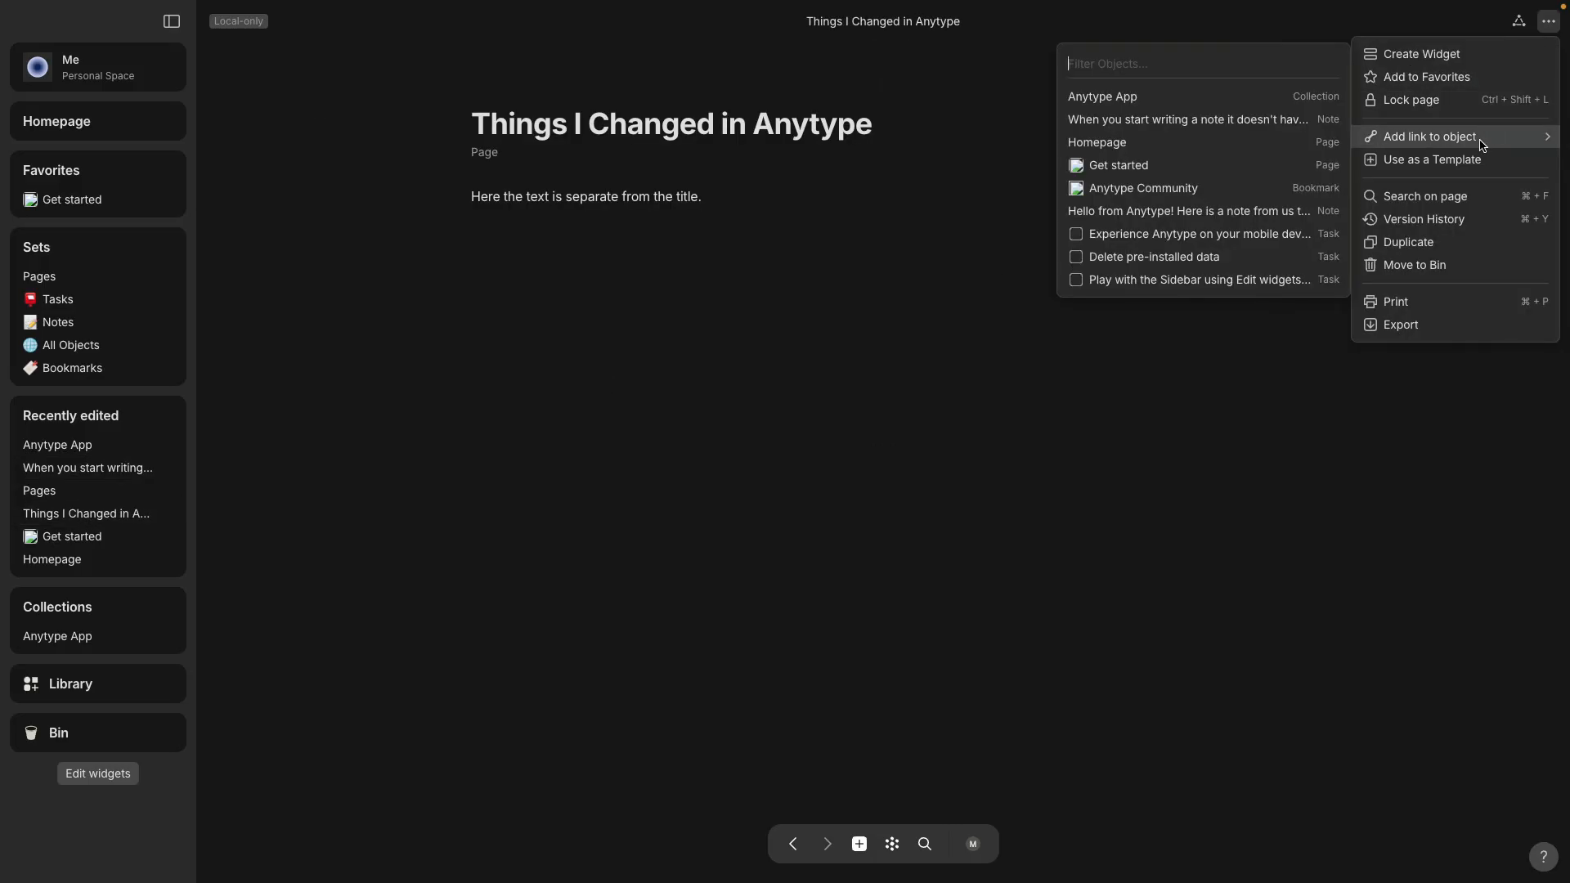
click(1155, 107)
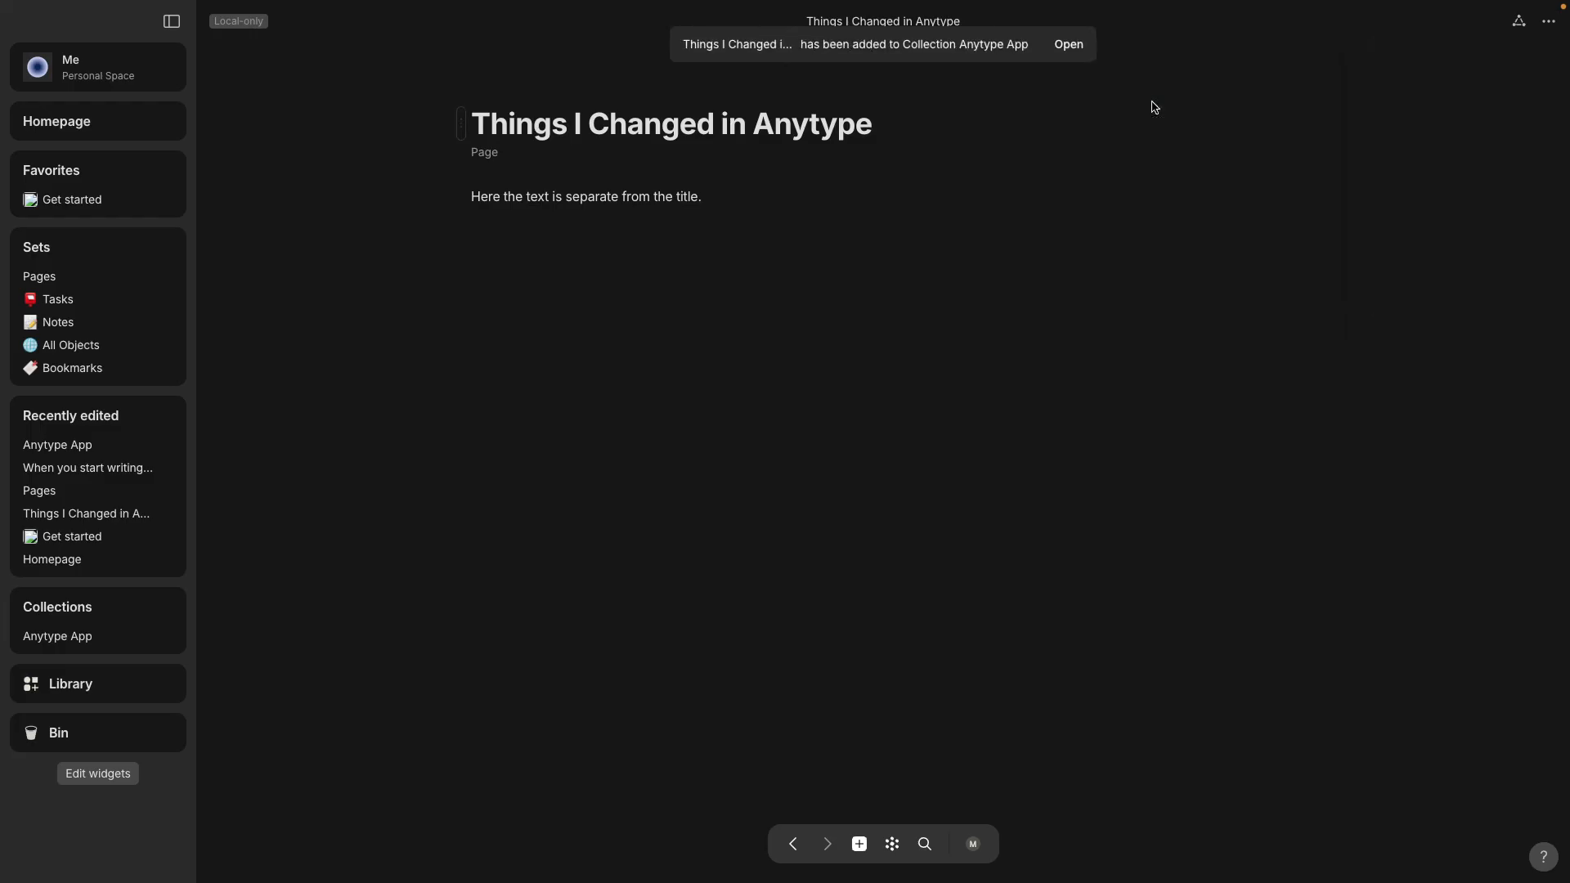
click(1072, 46)
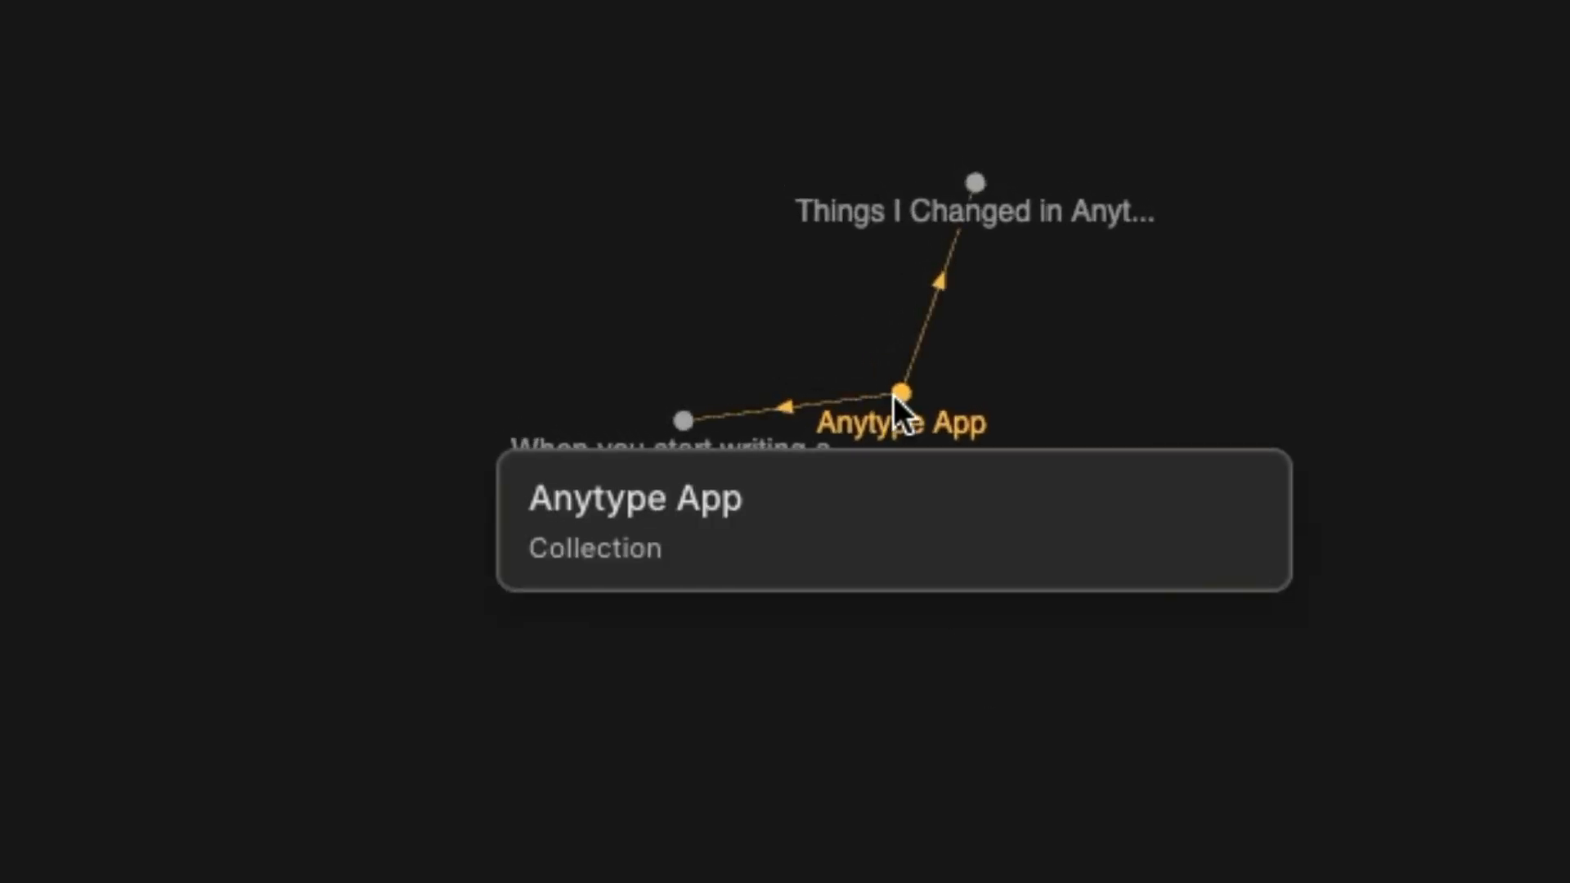
mouse_move(690, 438)
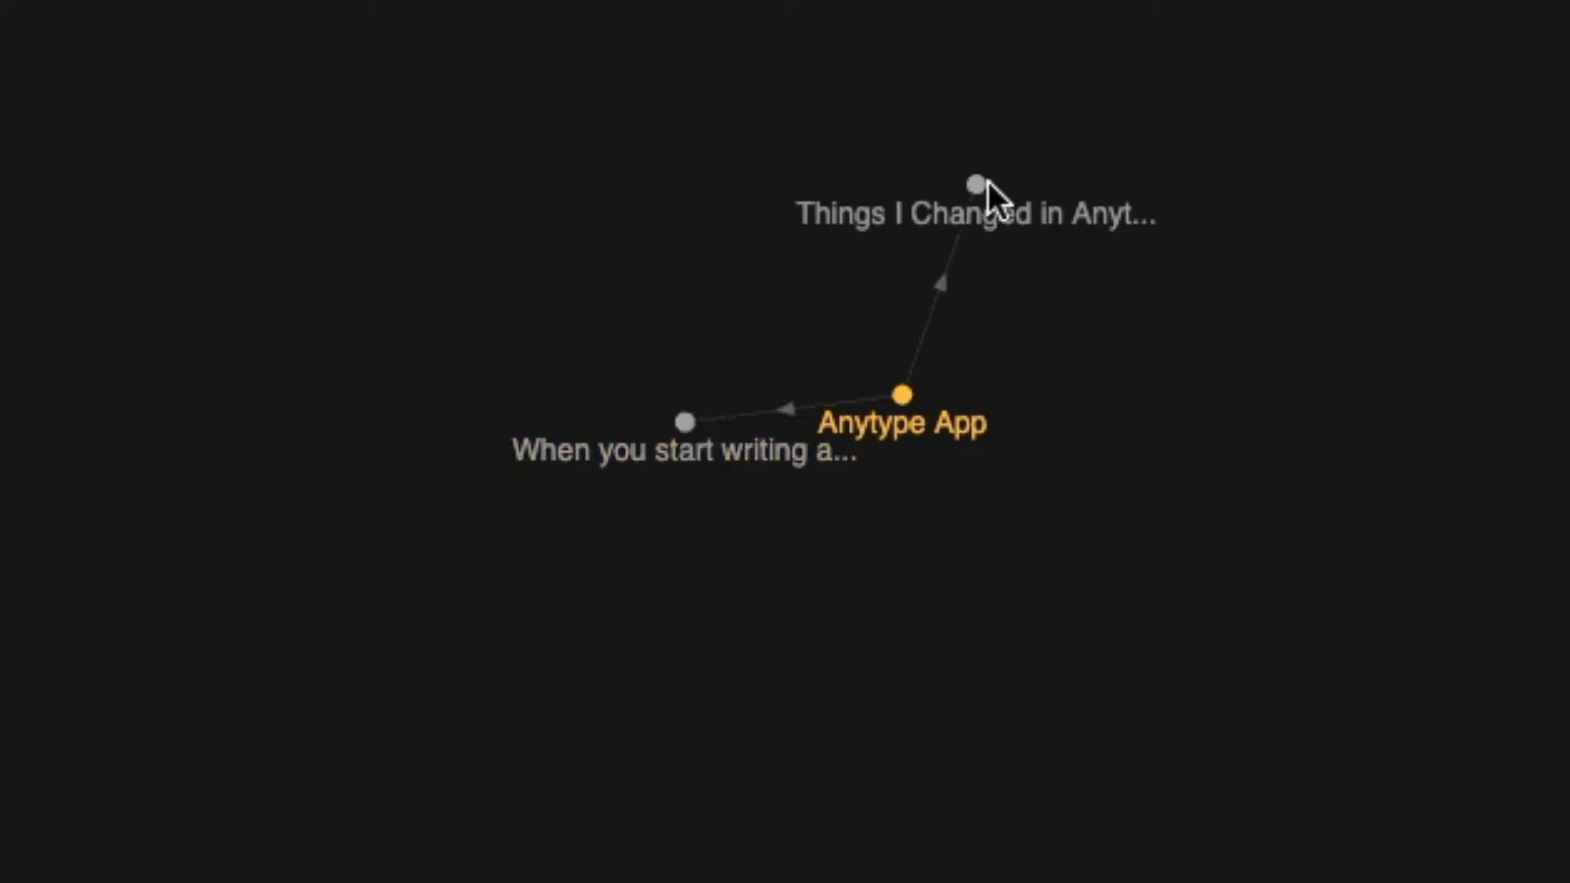
mouse_move(974, 186)
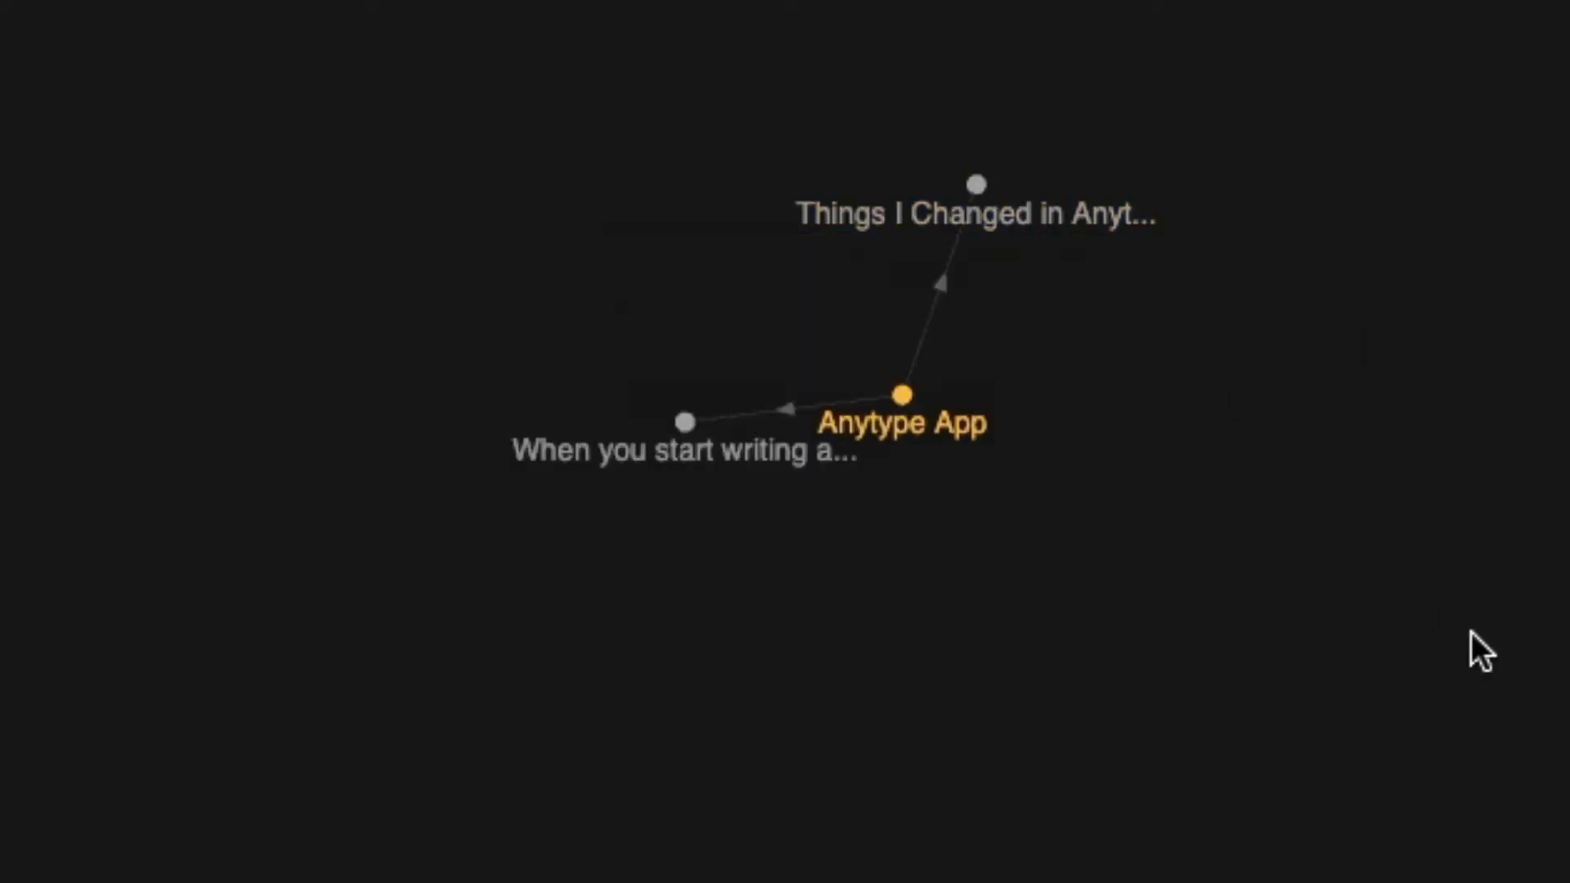